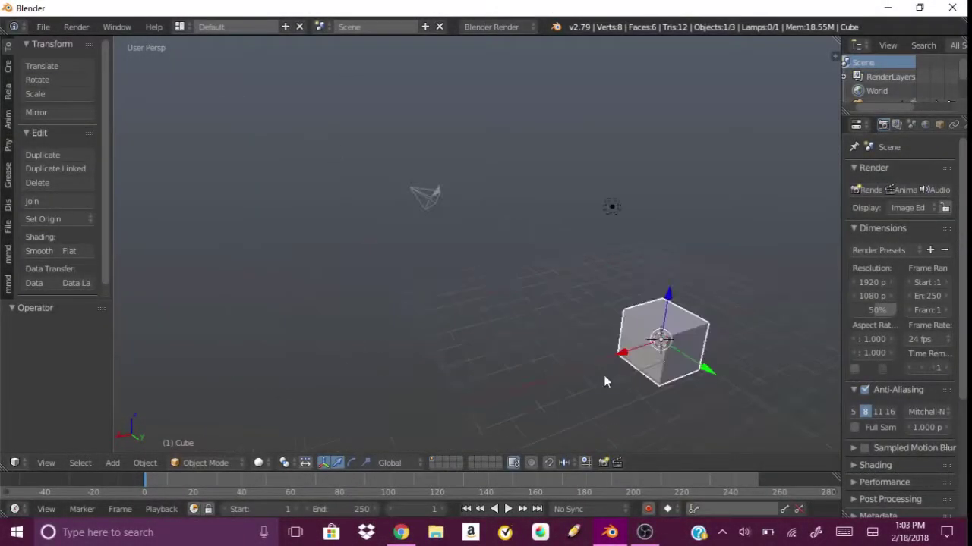
# Replace the cube with a 6-vertex circle extruded into a subdivided, capped six-sided column
pyautogui.click(449, 324)
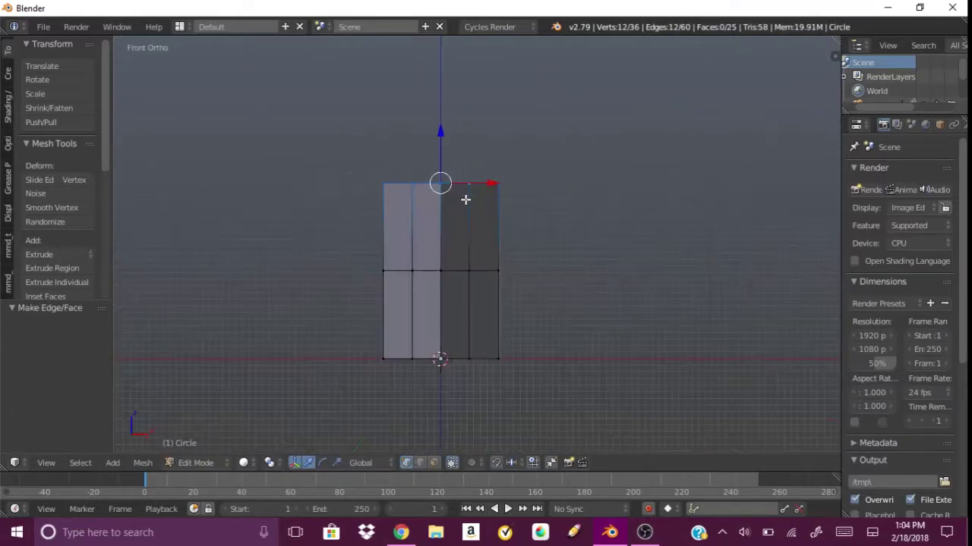
# Inset the tube's top face and lower it along Z into a hollow
pyautogui.press('a')
pyautogui.moveTo(472, 346)
pyautogui.mouseDown(button='middle')
pyautogui.moveTo(295, 233)
pyautogui.moveTo(499, 251)
pyautogui.mouseUp(button='middle')
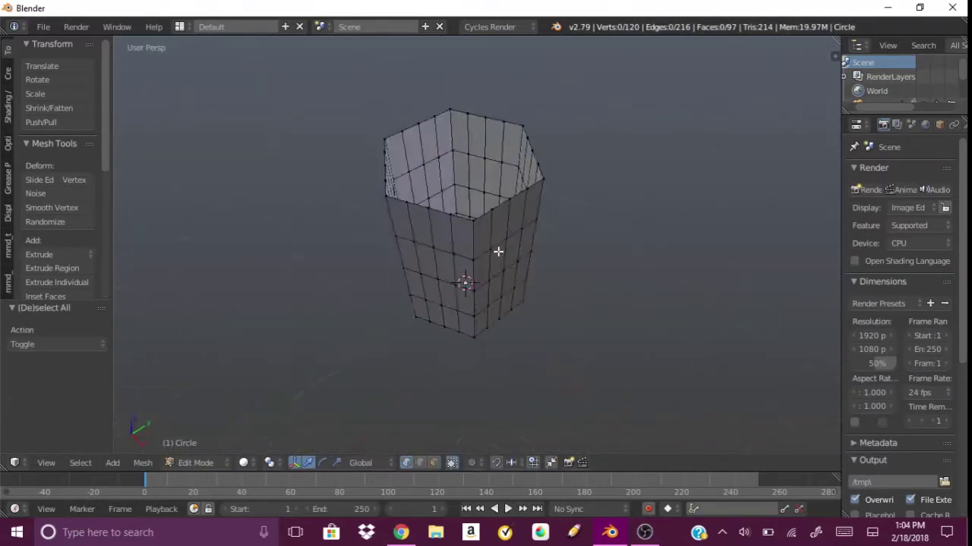
pyautogui.keyDown('alt'); pyautogui.rightClick(518, 244); pyautogui.keyUp('alt')
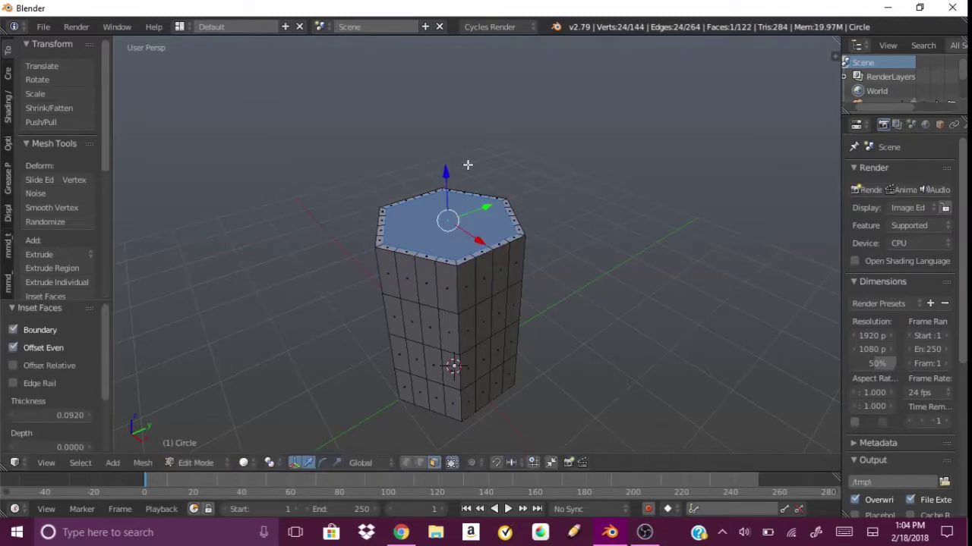
pyautogui.press('i')
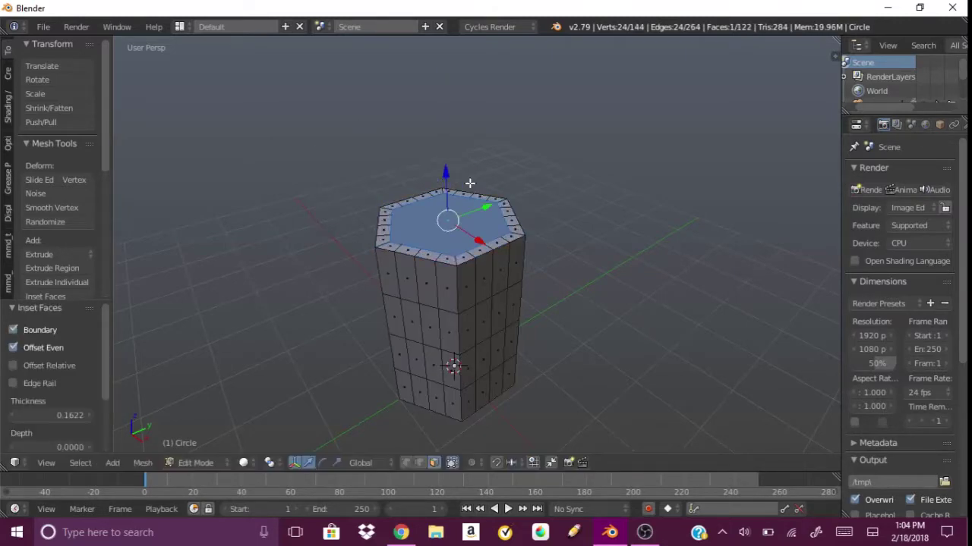
pyautogui.scroll(4, 445, 178)
pyautogui.press('g')
pyautogui.press('z')
pyautogui.click(481, 252)
# Scale the sunken face and select a front rim face
pyautogui.press('s')
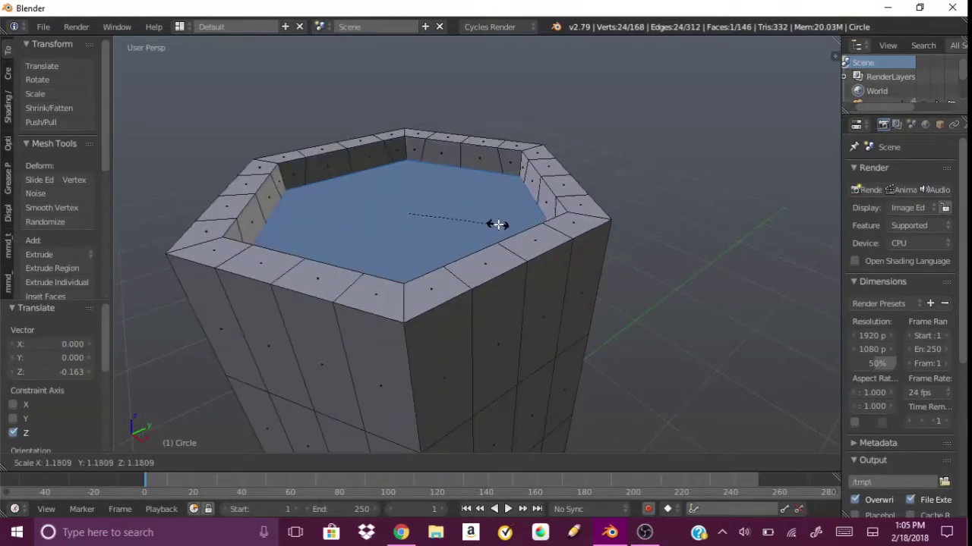
pyautogui.scroll(-4, 487, 203)
pyautogui.moveTo(548, 364)
pyautogui.mouseDown(button='middle')
pyautogui.moveTo(245, 271)
pyautogui.moveTo(497, 373)
pyautogui.mouseUp(button='middle')
pyautogui.scroll(4, 497, 373)
pyautogui.rightClick(445, 300)
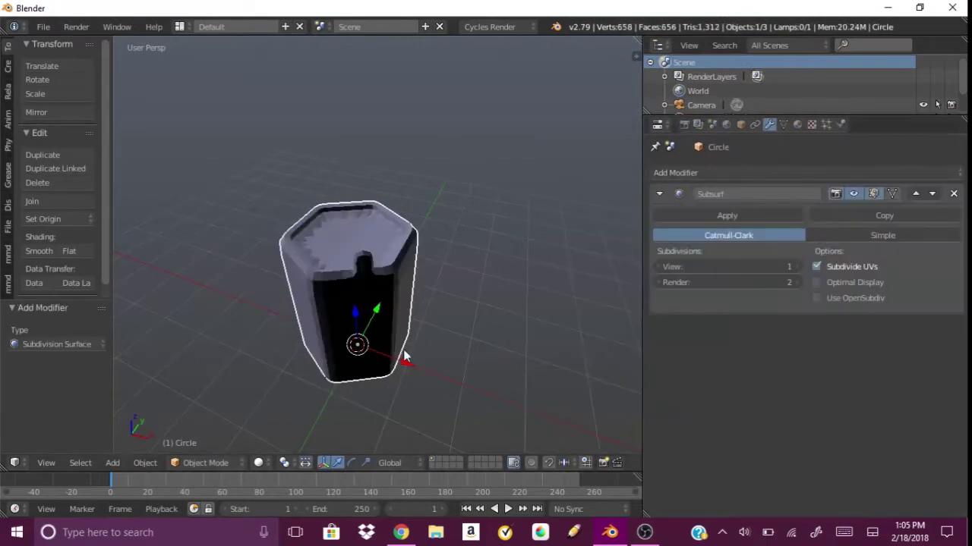
# Inset the selected top faces again and move them down along Z
pyautogui.moveTo(448, 326)
pyautogui.mouseDown(button='middle')
pyautogui.moveTo(213, 273)
pyautogui.moveTo(482, 350)
pyautogui.mouseUp(button='middle')
pyautogui.press('Tab')
pyautogui.press('i')
pyautogui.click(461, 223)
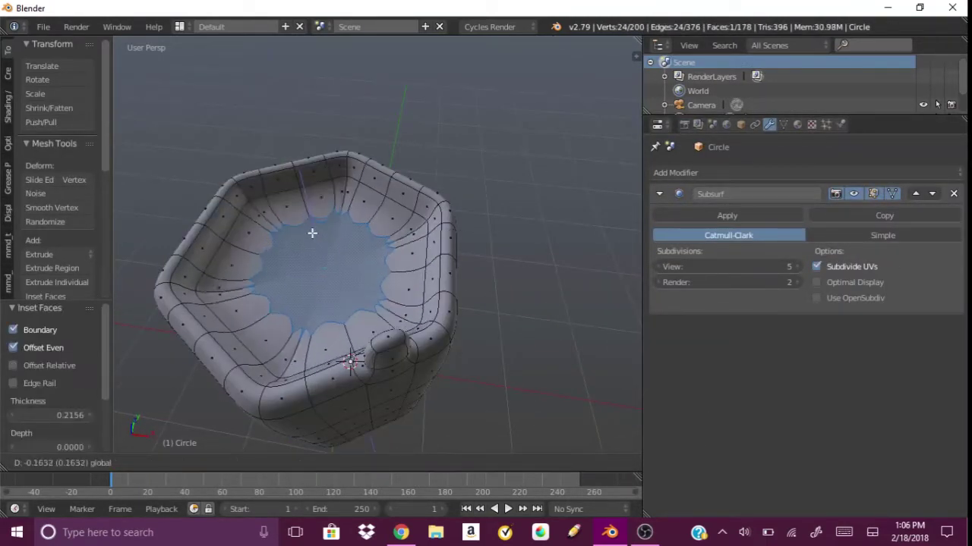
pyautogui.press('g')
pyautogui.press('z')
pyautogui.click(398, 219)
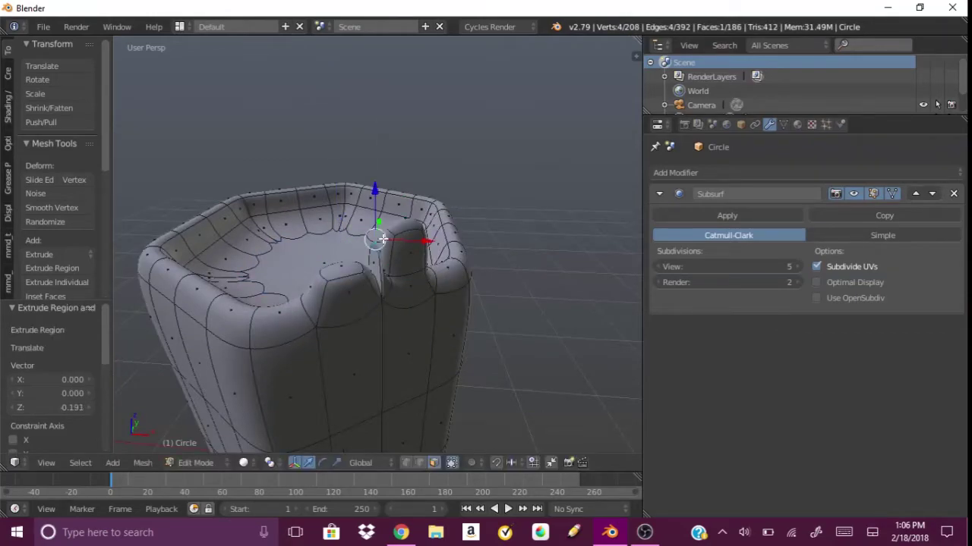
pyautogui.click(352, 271)
# Extrude a spike from the rim, then shrink the selected part of the cup
pyautogui.moveTo(352, 271); pyautogui.dragTo(315, 346, button='middle')
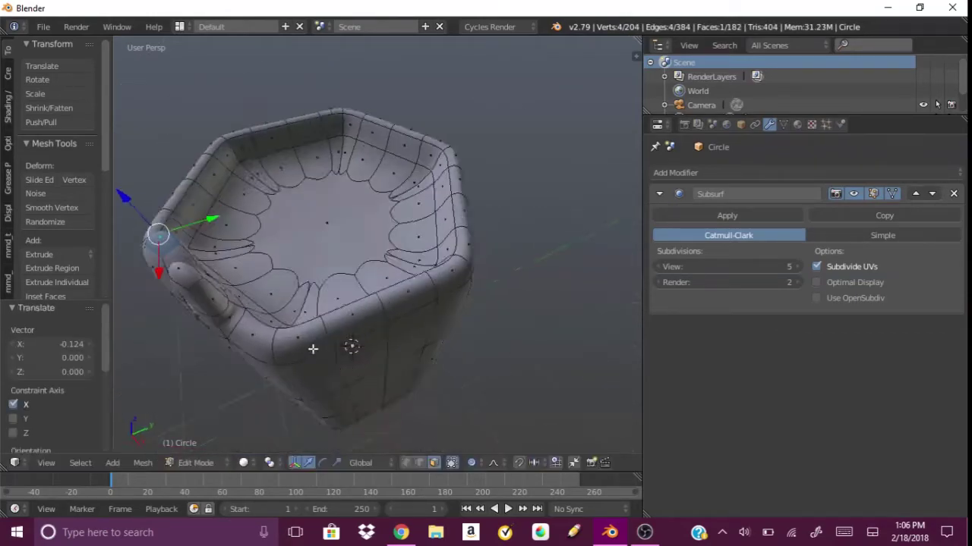
pyautogui.scroll(-3, 245, 310)
pyautogui.scroll(5, 422, 339)
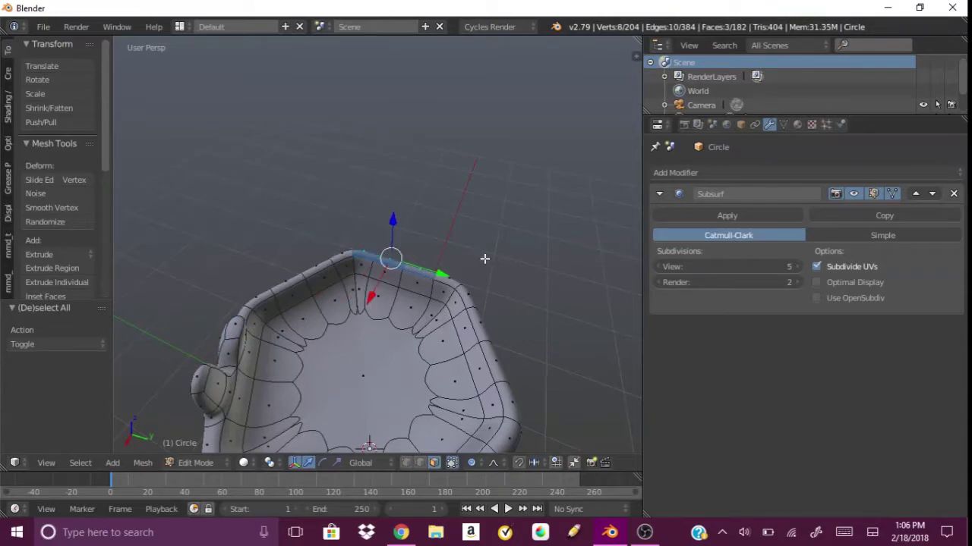
pyautogui.click(519, 166)
pyautogui.moveTo(519, 166); pyautogui.dragTo(466, 269, button='middle')
pyautogui.press('l')
pyautogui.press('a')
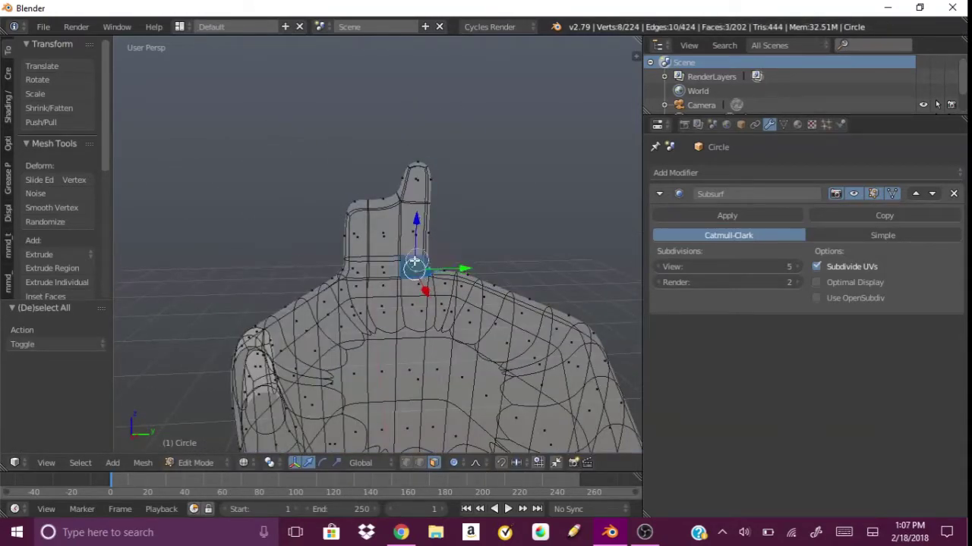
pyautogui.press('s')
pyautogui.click(334, 239)
pyautogui.moveTo(335, 239); pyautogui.dragTo(458, 233, button='middle')
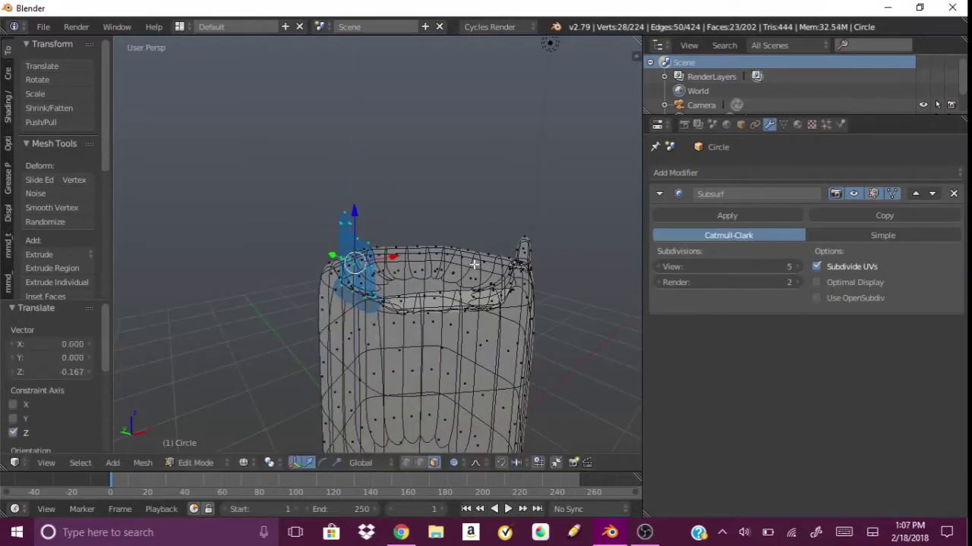
pyautogui.moveTo(474, 264)
pyautogui.mouseDown(button='middle')
pyautogui.moveTo(278, 347)
pyautogui.moveTo(377, 330)
pyautogui.mouseUp(button='middle')
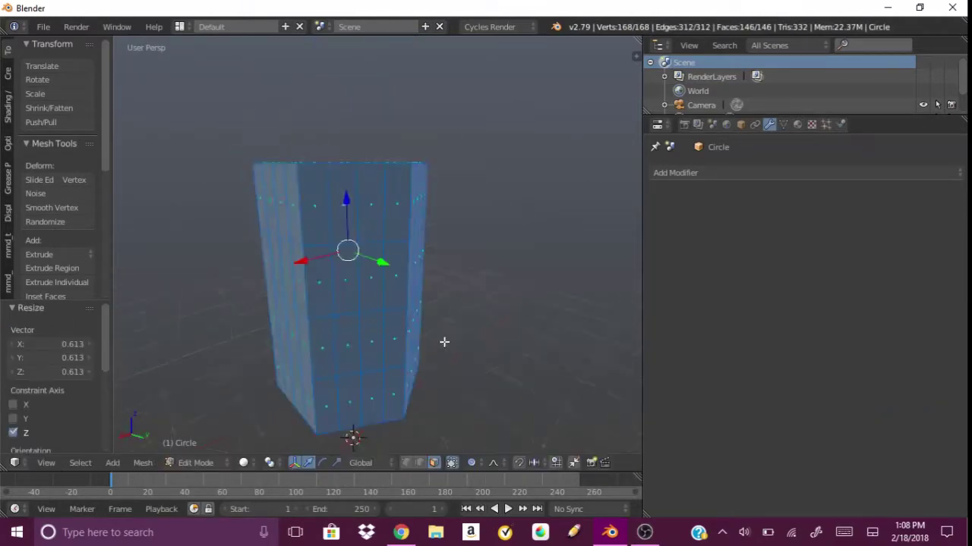
# Inset a side face near the base and extrude it outward into the first root
pyautogui.moveTo(444, 341); pyautogui.dragTo(494, 213, button='middle')
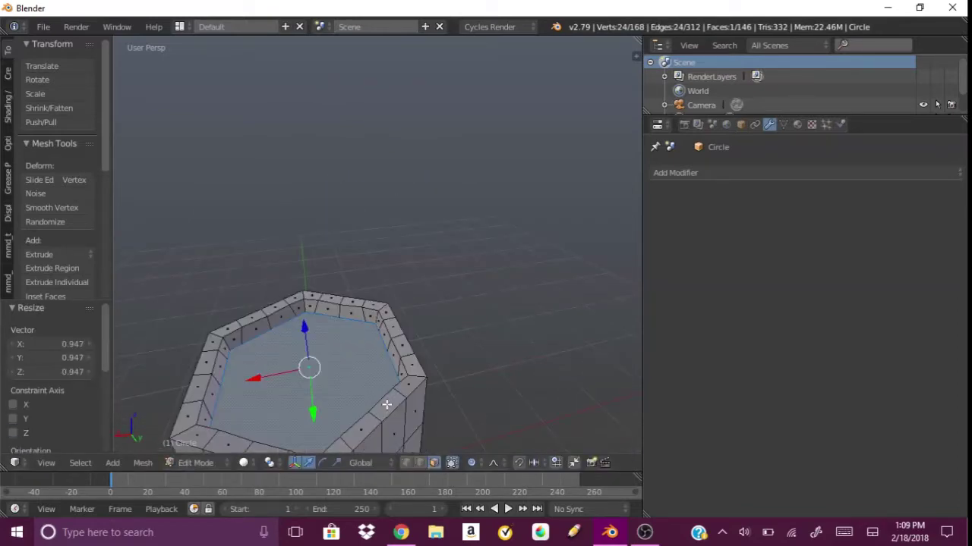
pyautogui.moveTo(386, 405)
pyautogui.mouseDown(button='middle')
pyautogui.moveTo(358, 373)
pyautogui.moveTo(382, 312)
pyautogui.moveTo(386, 387)
pyautogui.mouseUp(button='middle')
pyautogui.rightClick(372, 403)
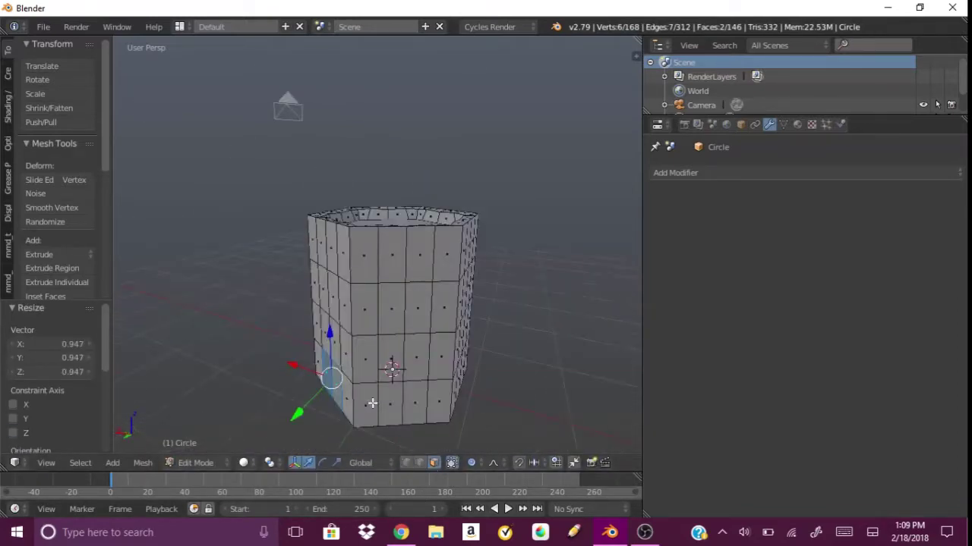
pyautogui.scroll(4, 327, 407)
pyautogui.press('i')
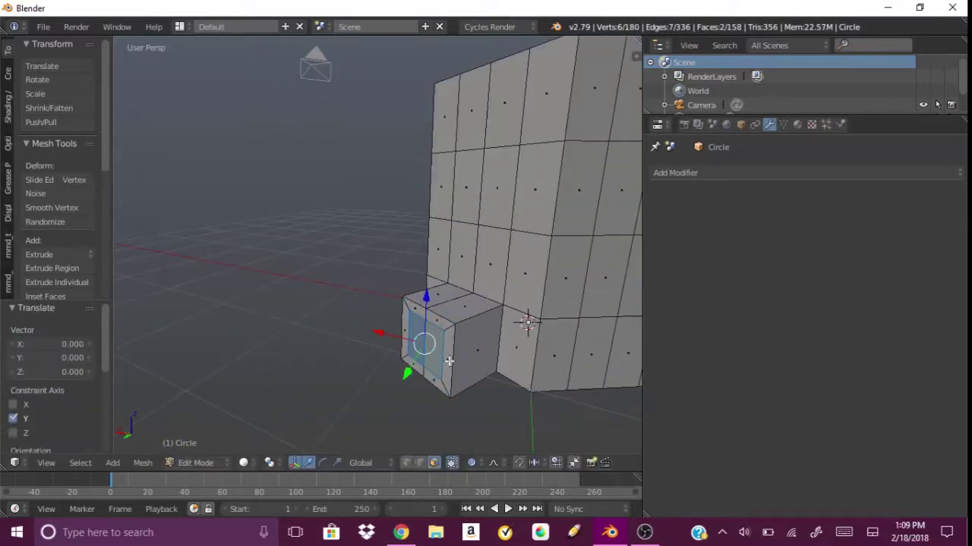
pyautogui.moveTo(449, 361); pyautogui.dragTo(466, 422, button='middle')
pyautogui.press('e')
pyautogui.click(424, 379)
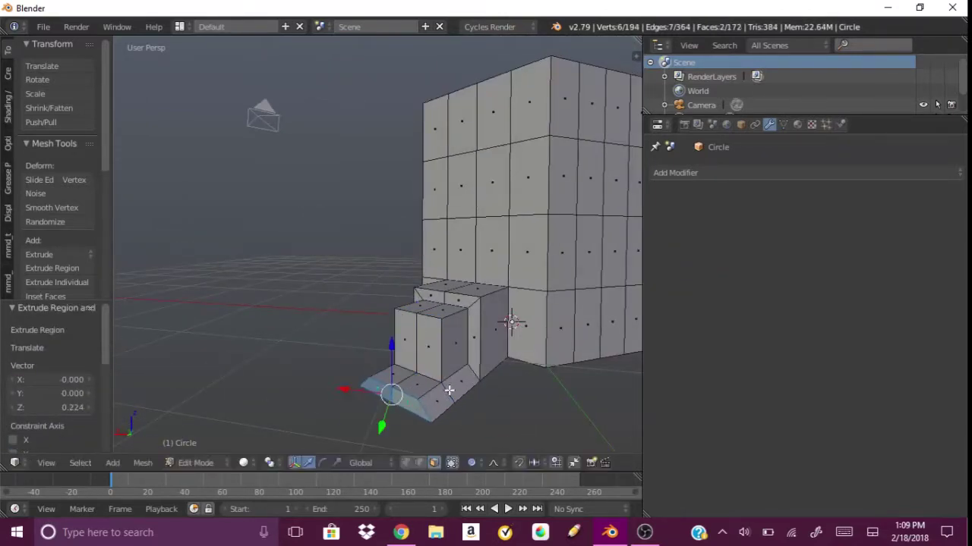
# Shrink and lower the first root's end face
pyautogui.moveTo(448, 390)
pyautogui.mouseDown(button='middle')
pyautogui.moveTo(425, 399)
pyautogui.moveTo(532, 369)
pyautogui.mouseUp(button='middle')
pyautogui.rightClick(418, 406)
pyautogui.press('s')
pyautogui.click(419, 407)
pyautogui.click(408, 414)
# Inset a second side face, extrude and taper it, then undo the extrusion
pyautogui.press('i')
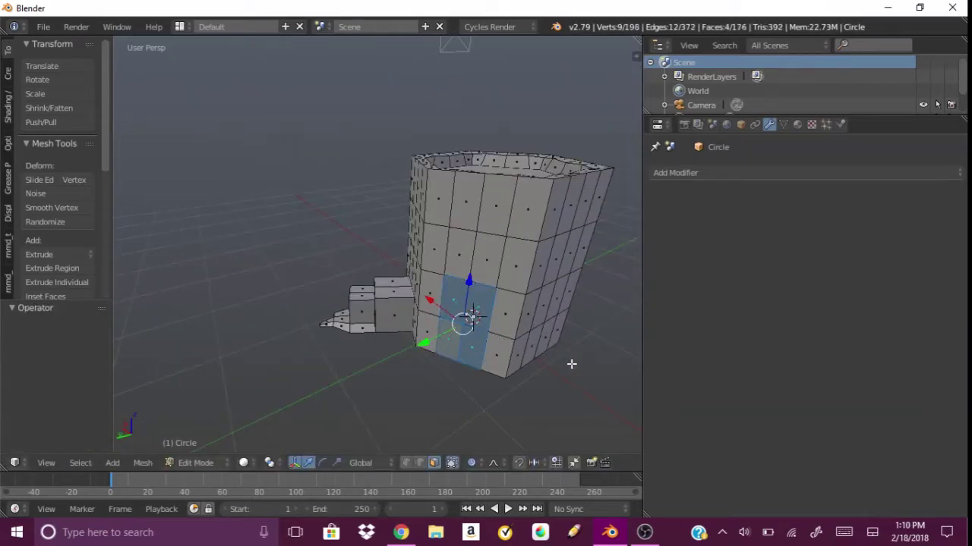
pyautogui.moveTo(438, 375); pyautogui.dragTo(325, 321, button='middle')
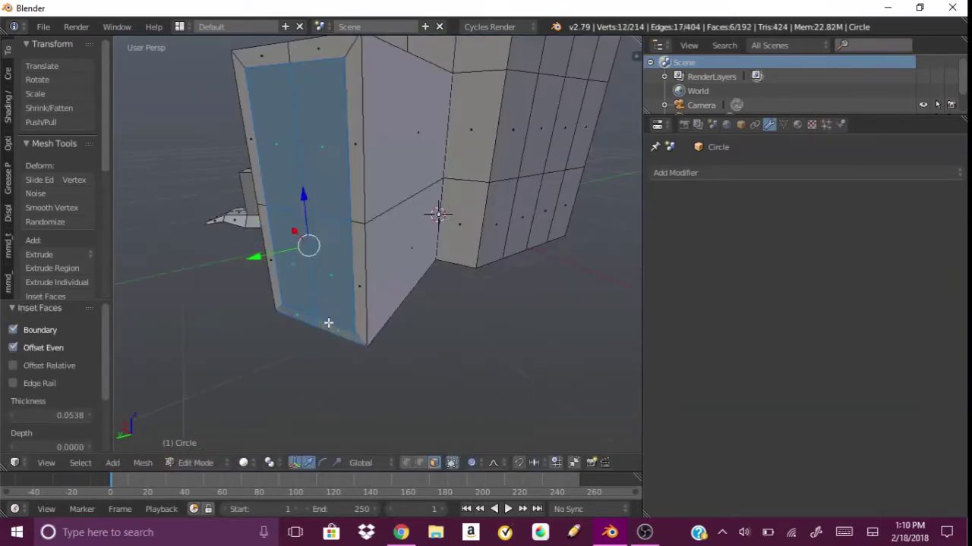
pyautogui.press('e')
pyautogui.click(369, 323)
pyautogui.press('s')
pyautogui.click(483, 326)
pyautogui.moveTo(484, 326); pyautogui.dragTo(417, 304, button='middle')
pyautogui.hotkey('ctrl', 'z')
# Re-extrude the second root, shrinking and lowering its tip and moving it into place
pyautogui.press('s')
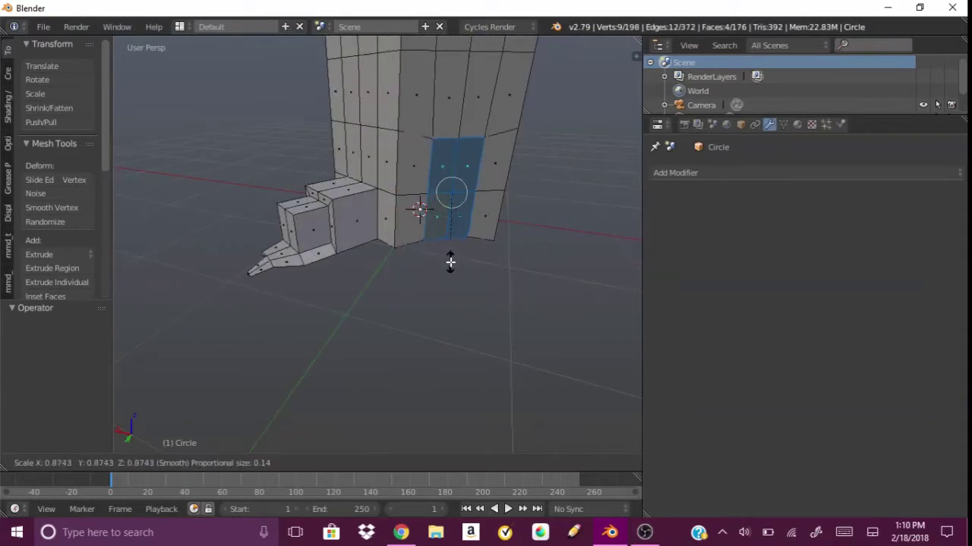
pyautogui.press('e')
pyautogui.moveTo(493, 247)
pyautogui.mouseDown(button='middle')
pyautogui.moveTo(379, 262)
pyautogui.moveTo(467, 327)
pyautogui.mouseUp(button='middle')
pyautogui.keyDown('shift'); pyautogui.rightClick(360, 259); pyautogui.keyUp('shift')
pyautogui.click(393, 317)
pyautogui.moveTo(393, 317); pyautogui.dragTo(326, 167, button='middle')
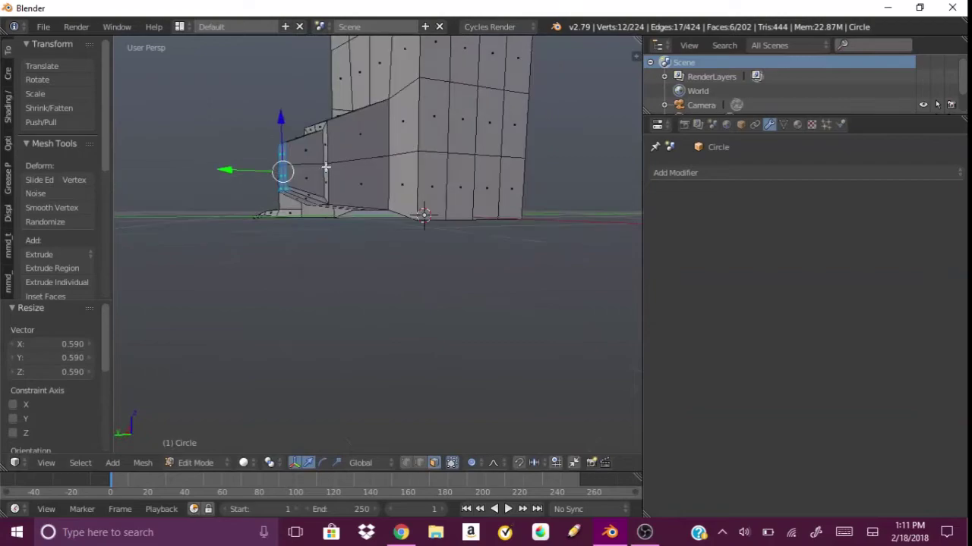
pyautogui.click(273, 121)
pyautogui.moveTo(274, 121)
pyautogui.mouseDown(button='middle')
pyautogui.moveTo(326, 197)
pyautogui.moveTo(281, 131)
pyautogui.moveTo(329, 269)
pyautogui.moveTo(302, 258)
pyautogui.mouseUp(button='middle')
pyautogui.press('ctrl+KP_Add')
pyautogui.press('r')
pyautogui.press('Escape')
pyautogui.press('ctrl+KP_3')
pyautogui.click(312, 137)
# Select two more side faces at the base and move and shrink them
pyautogui.rightClick(373, 232)
pyautogui.moveTo(393, 288)
pyautogui.mouseDown(button='middle')
pyautogui.moveTo(420, 254)
pyautogui.moveTo(395, 288)
pyautogui.mouseUp(button='middle')
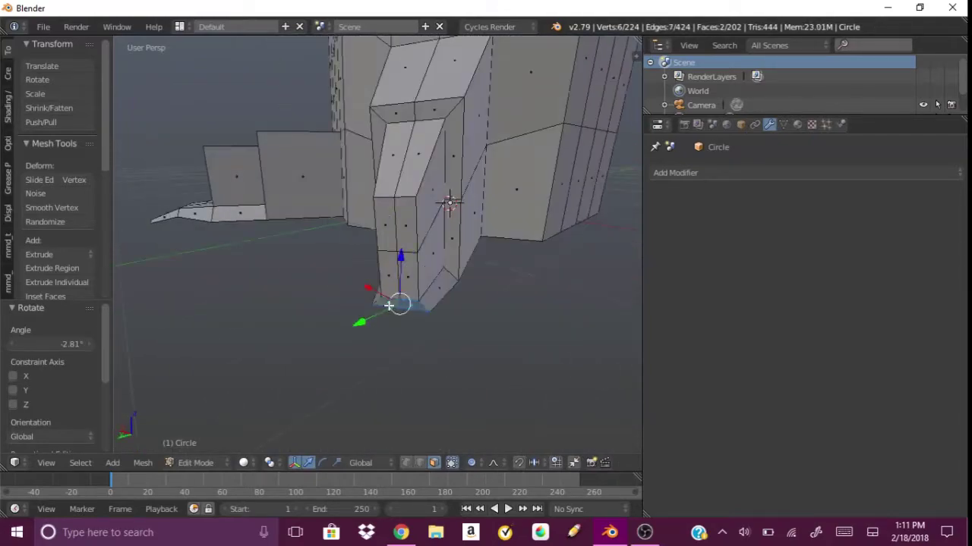
pyautogui.keyDown('shift'); pyautogui.rightClick(251, 312); pyautogui.keyUp('shift')
pyautogui.press('g')
pyautogui.click(385, 309)
pyautogui.click(229, 340)
pyautogui.moveTo(134, 347)
pyautogui.mouseDown(button='middle')
pyautogui.moveTo(362, 254)
pyautogui.moveTo(263, 156)
pyautogui.mouseUp(button='middle')
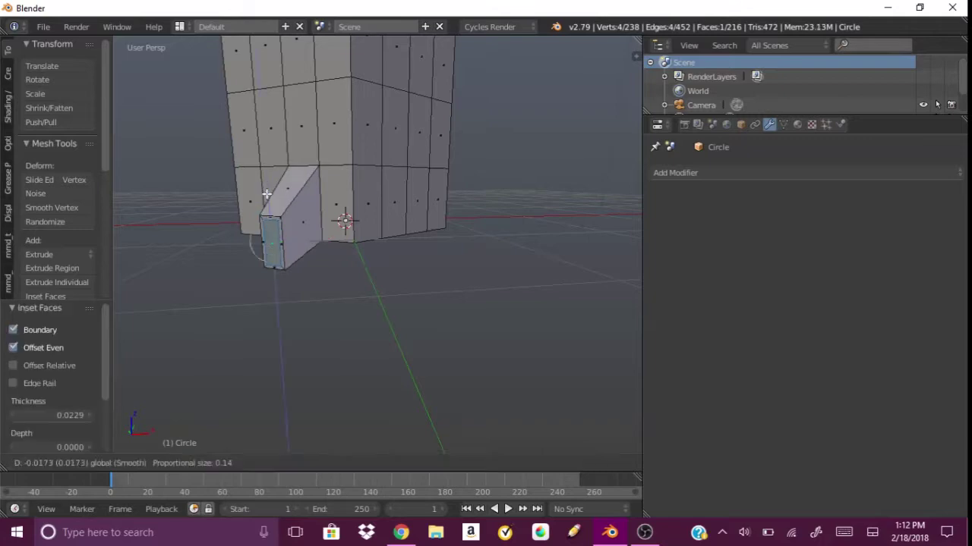
pyautogui.click(266, 194)
pyautogui.moveTo(267, 194); pyautogui.dragTo(334, 202, button='middle')
# Extrude those faces into another root with a tapered tip
pyautogui.press('e')
pyautogui.click(397, 387)
pyautogui.press('s')
pyautogui.click(238, 287)
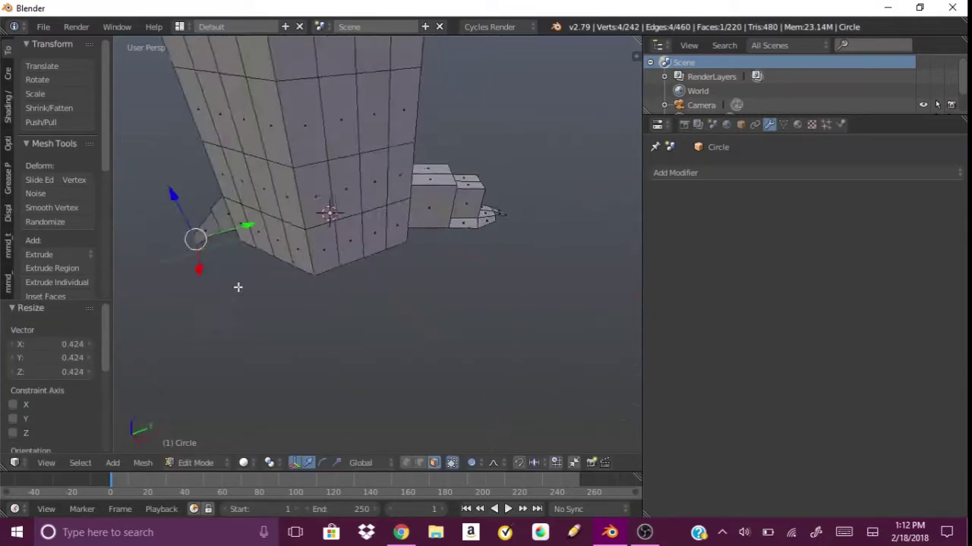
pyautogui.moveTo(238, 287); pyautogui.dragTo(258, 251, button='middle')
# Add a Subdivision Surface modifier to the stump at view level 6
pyautogui.press('Tab')
pyautogui.click(675, 173)
pyautogui.click(689, 407)
# Inspect the smoothed stump from several angles, briefly entering Edit Mode
pyautogui.moveTo(801, 265); pyautogui.dragTo(850, 264)
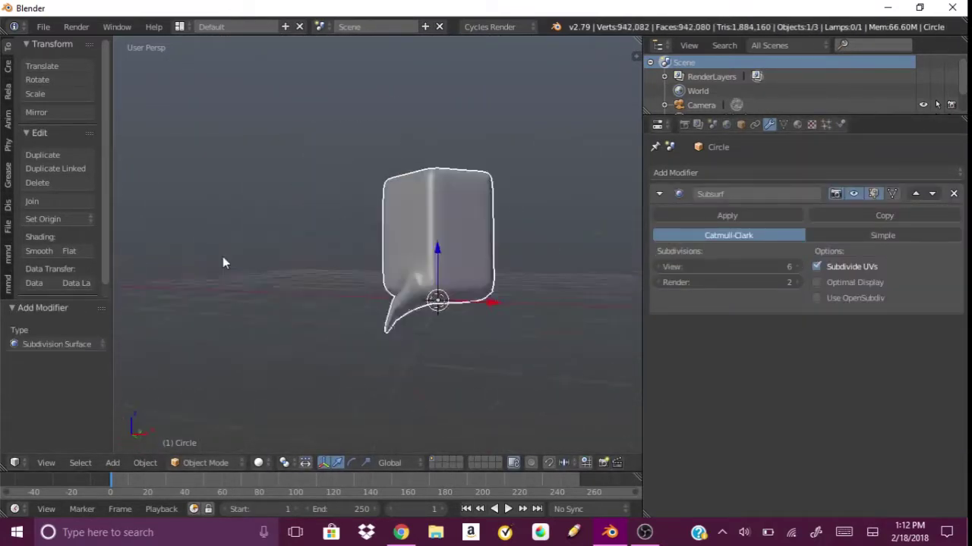
pyautogui.moveTo(222, 263)
pyautogui.mouseDown(button='middle')
pyautogui.moveTo(405, 341)
pyautogui.moveTo(397, 345)
pyautogui.mouseUp(button='middle')
pyautogui.press('Tab')
pyautogui.press('a')
pyautogui.scroll(3, 369, 353)
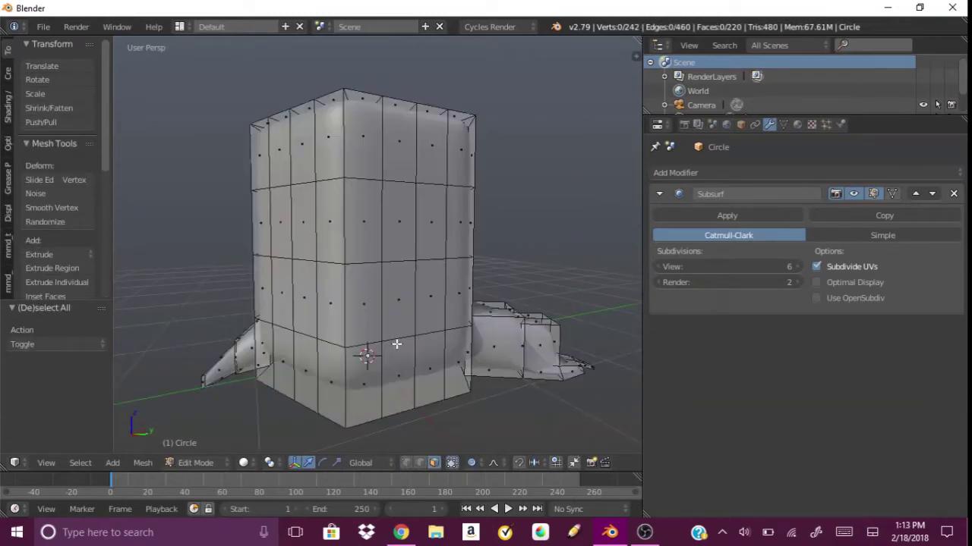
pyautogui.moveTo(368, 431)
pyautogui.mouseDown(button='middle')
pyautogui.moveTo(494, 422)
pyautogui.moveTo(658, 263)
pyautogui.mouseUp(button='middle')
pyautogui.press('Tab')
# Add a Decimate modifier with ratio 0.0471, reducing the stump to 379 faces
pyautogui.click(675, 172)
pyautogui.click(680, 269)
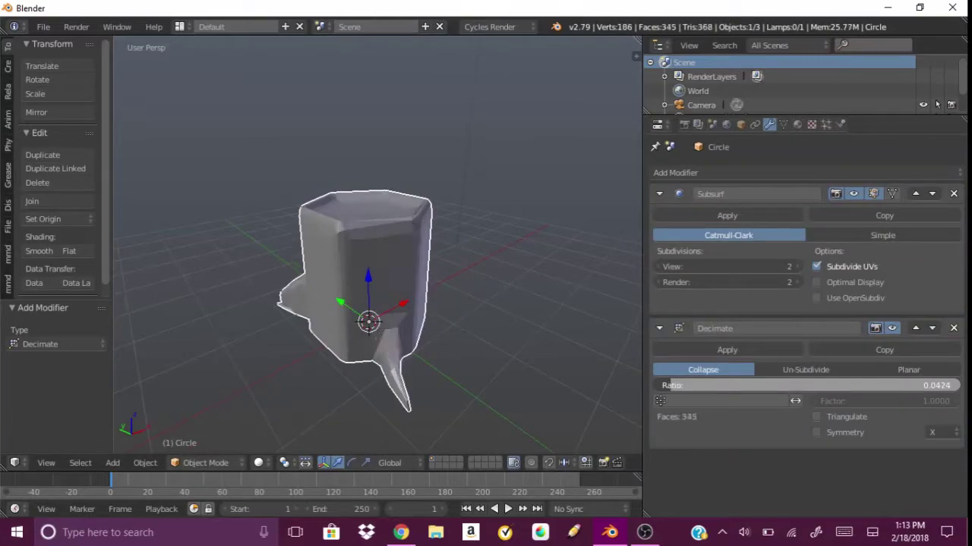
pyautogui.press('KP_8')
pyautogui.moveTo(795, 401); pyautogui.dragTo(759, 401)
pyautogui.moveTo(494, 342); pyautogui.dragTo(540, 328, button='middle')
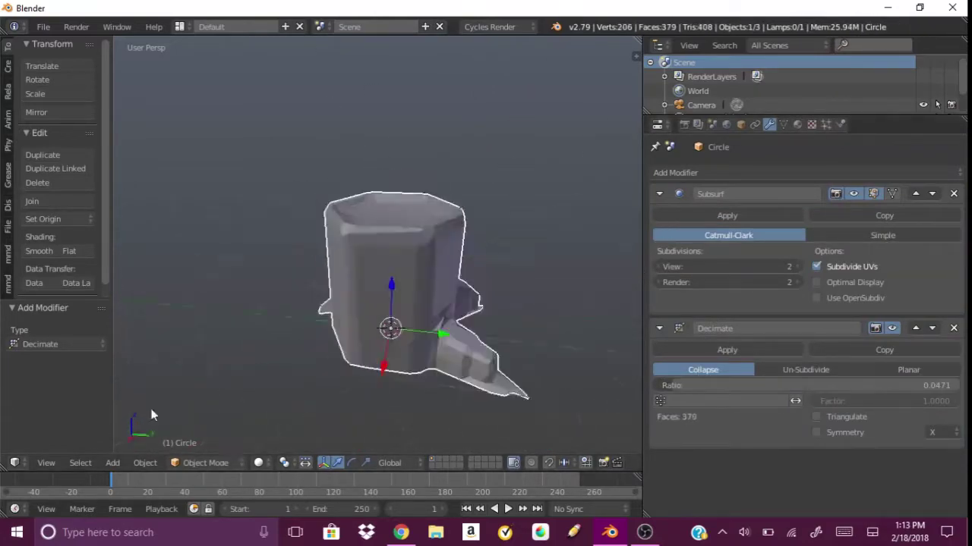
pyautogui.moveTo(401, 311)
pyautogui.mouseDown(button='middle')
pyautogui.moveTo(405, 252)
pyautogui.moveTo(156, 295)
pyautogui.moveTo(391, 342)
pyautogui.moveTo(641, 279)
pyautogui.mouseUp(button='middle')
pyautogui.moveTo(642, 279); pyautogui.dragTo(799, 304)
# Split the 3D view with a rendered preview on the left and add an icosphere
pyautogui.moveTo(793, 42); pyautogui.dragTo(412, 152)
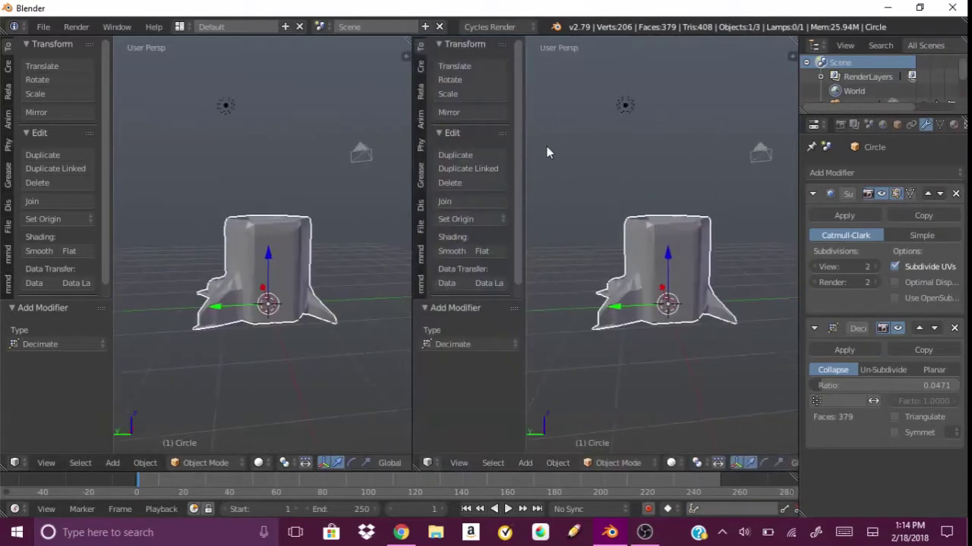
pyautogui.hotkey('shift', 'z')
pyautogui.press('Delete')
pyautogui.hotkey('shift', 'a')
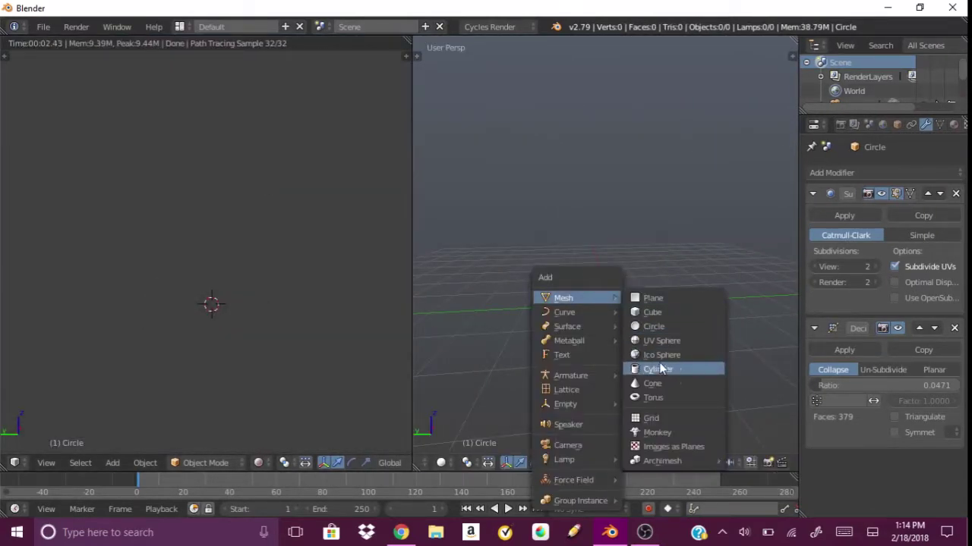
pyautogui.click(668, 367)
pyautogui.click(882, 124)
# Set the World background colour to white
pyautogui.click(910, 274)
pyautogui.moveTo(935, 143); pyautogui.dragTo(929, 98)
pyautogui.moveTo(798, 251); pyautogui.dragTo(827, 251)
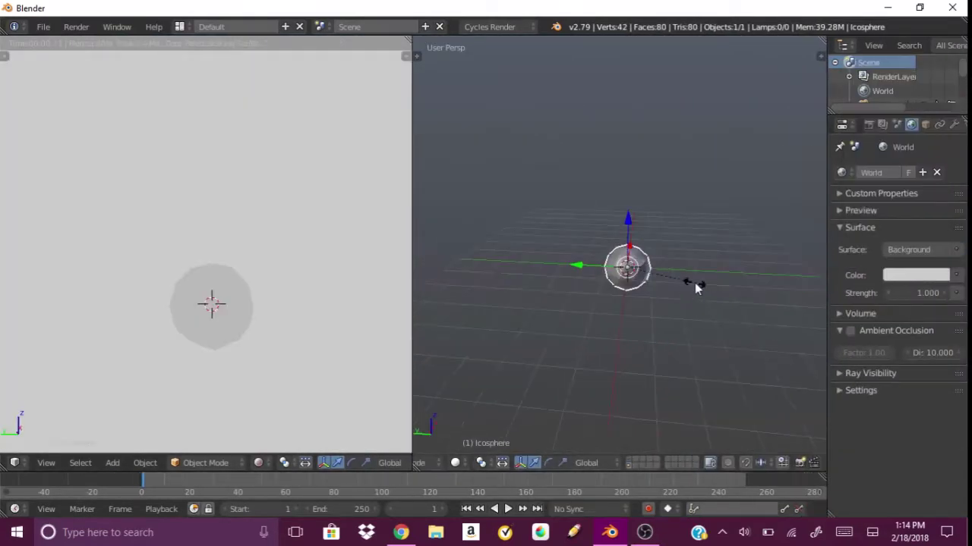
# Scale the icosphere up and flatten it vertically into a ground shape
pyautogui.press('s')
pyautogui.click(378, 159)
pyautogui.hotkey('ctrl', 'space')
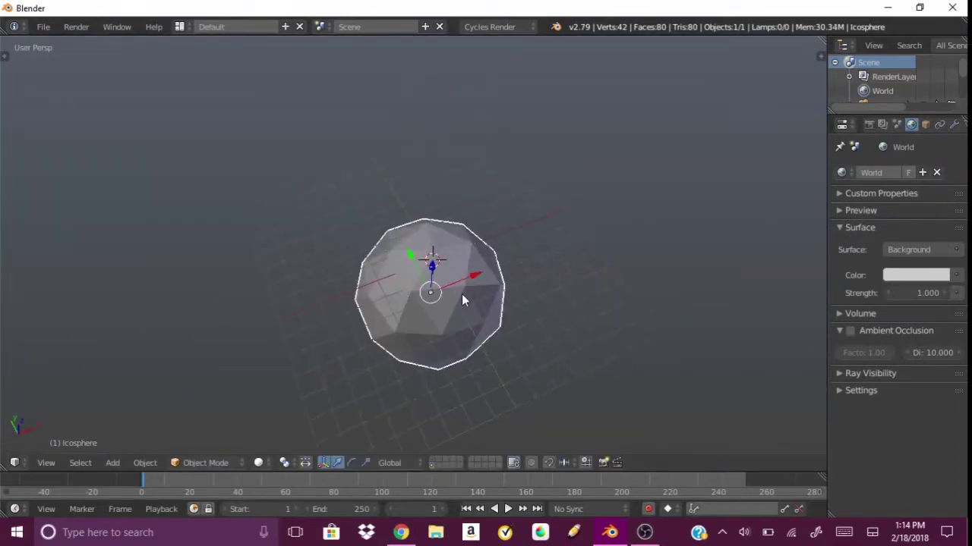
pyautogui.press('s')
pyautogui.moveTo(488, 326); pyautogui.dragTo(480, 372, button='middle')
pyautogui.moveTo(430, 447)
pyautogui.mouseDown(button='middle')
pyautogui.moveTo(453, 361)
pyautogui.moveTo(423, 428)
pyautogui.moveTo(105, 360)
pyautogui.mouseUp(button='middle')
# Subdivide the icosphere and proportionally raise part of it into a dome-shaped hill
pyautogui.press('Tab')
pyautogui.press('w')
pyautogui.click(115, 173)
pyautogui.scroll(5, 470, 265)
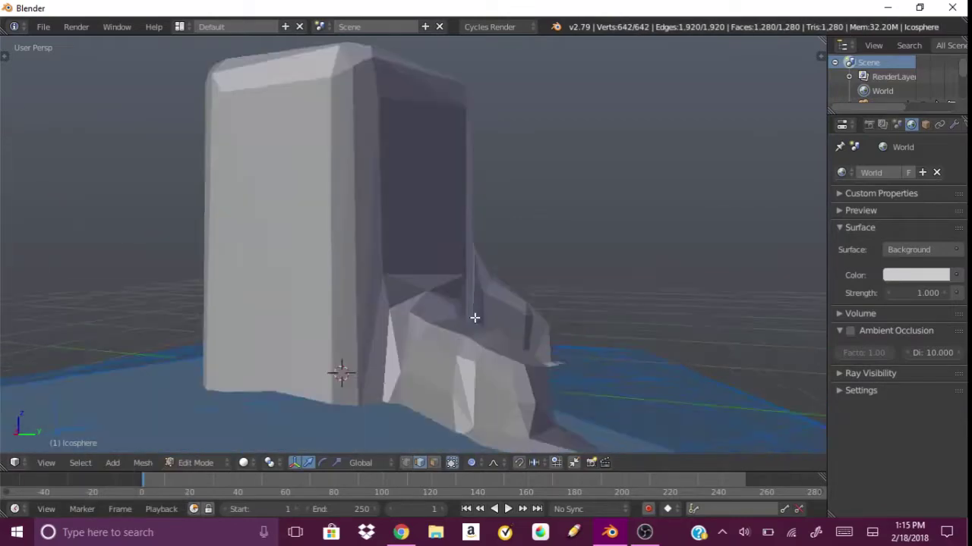
pyautogui.rightClick(679, 269)
pyautogui.click(699, 284)
pyautogui.moveTo(699, 284)
pyautogui.mouseDown(button='middle')
pyautogui.moveTo(401, 250)
pyautogui.moveTo(593, 293)
pyautogui.mouseUp(button='middle')
pyautogui.press('g')
pyautogui.click(390, 228)
# Add a Subdivision Surface modifier to the hill and lower its preview level
pyautogui.press('Tab')
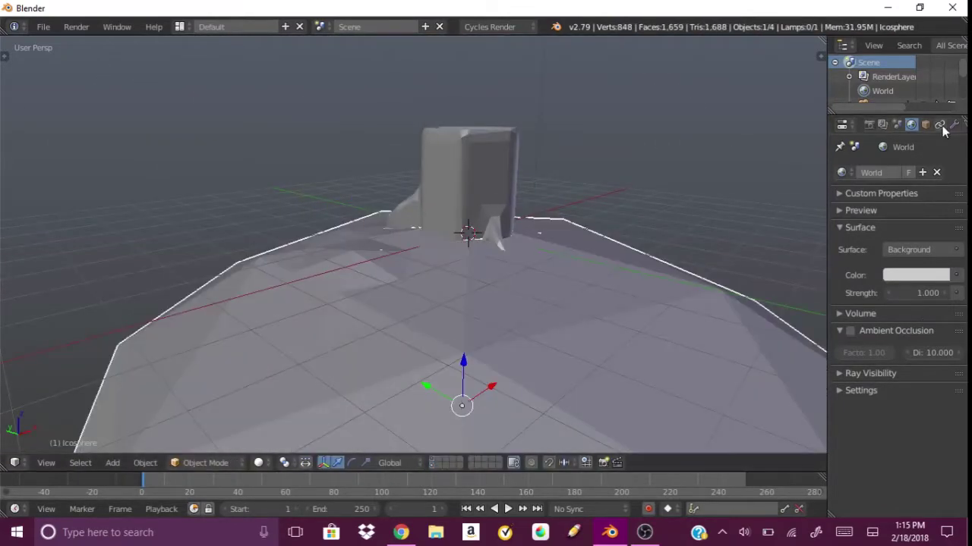
pyautogui.hotkey('ctrl', '5')
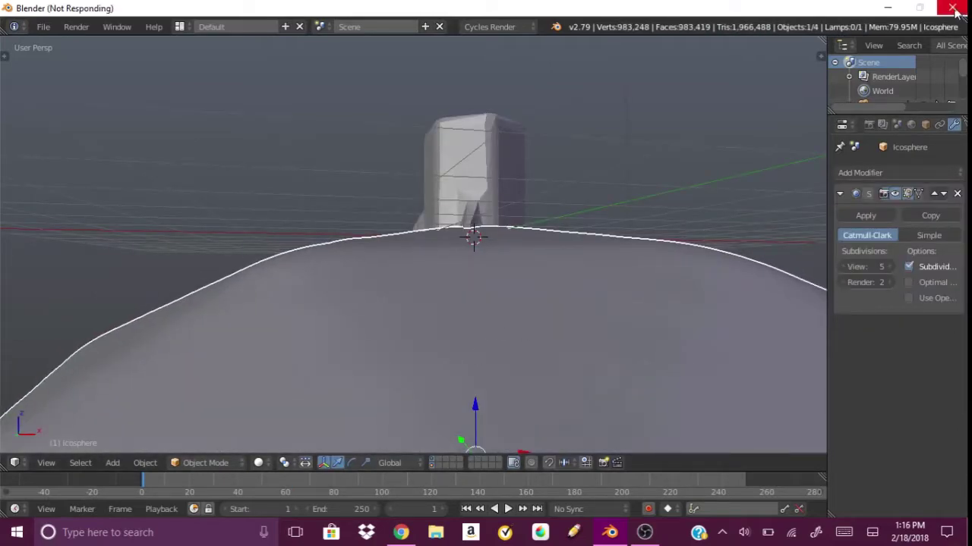
pyautogui.click(844, 268)
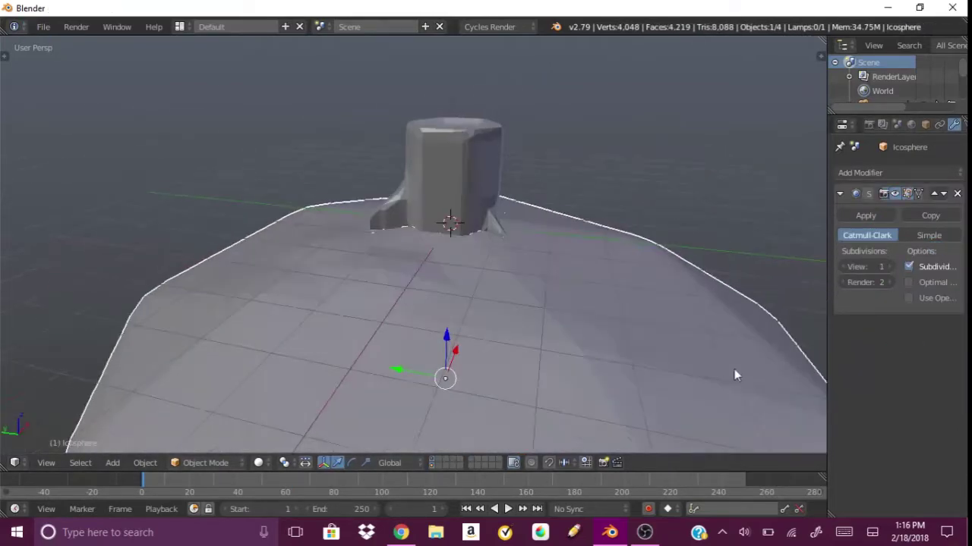
# Save the project as Tree stump.blend
pyautogui.hotkey('ctrl', 's')
pyautogui.click(249, 82)
pyautogui.write('stump')
pyautogui.press('Return')
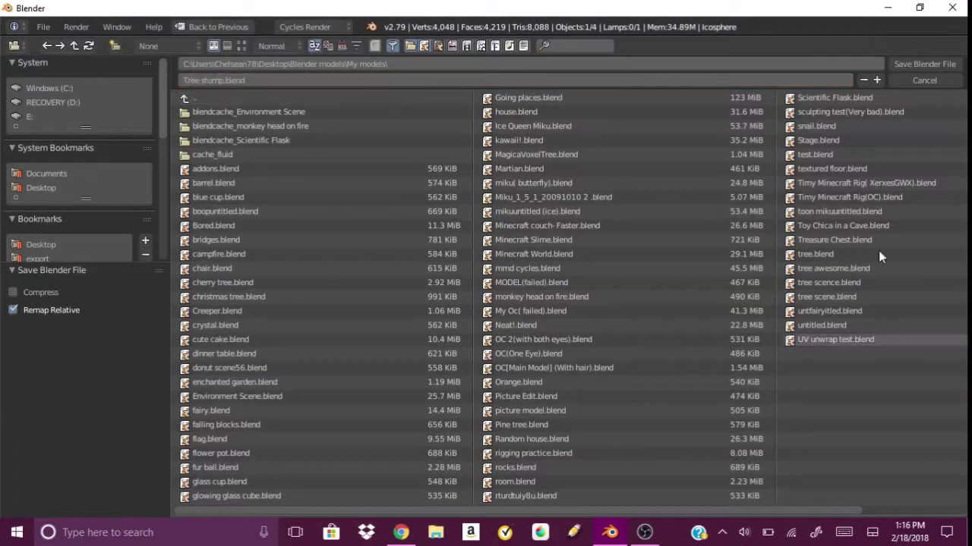
# Set the hill's subdivision preview to 2 and Decimate ratio to 0.0303 (914 faces)
pyautogui.click(884, 267)
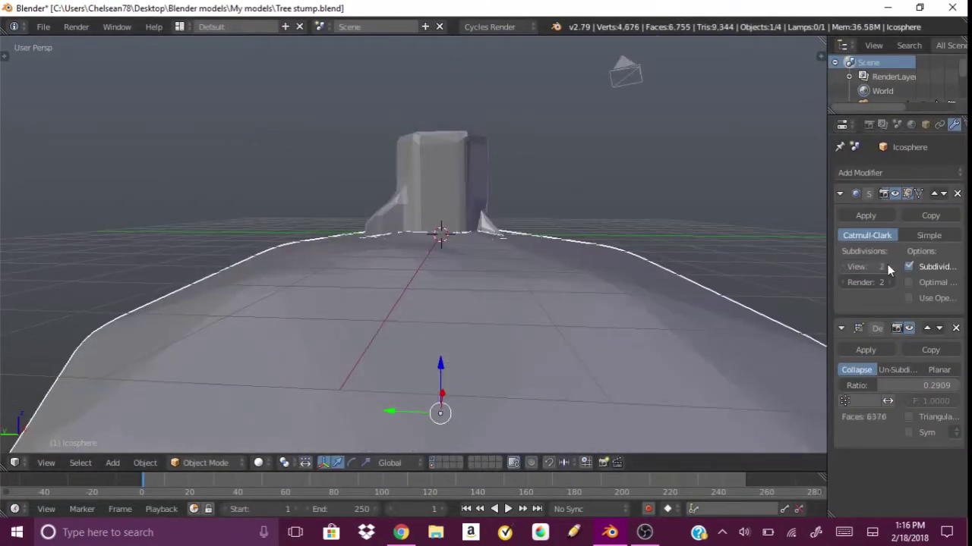
pyautogui.moveTo(900, 385); pyautogui.dragTo(873, 386)
pyautogui.scroll(3, 548, 336)
pyautogui.scroll(-5, 314, 263)
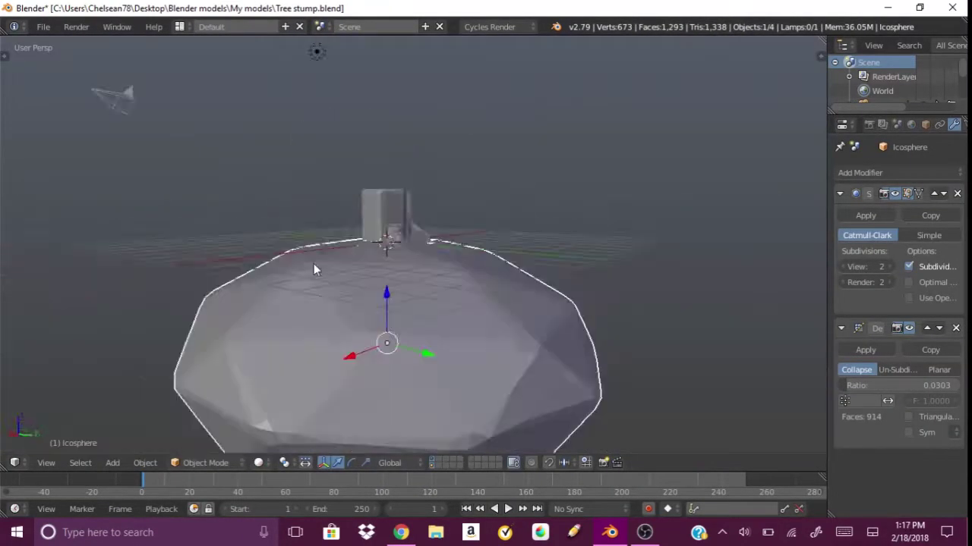
pyautogui.moveTo(314, 264); pyautogui.dragTo(497, 314, button='middle')
pyautogui.scroll(3, 497, 314)
pyautogui.hotkey('shift', 'a')
# Import Texture-Grass.png from the Desktop materials folder as an image plane
pyautogui.click(41, 244)
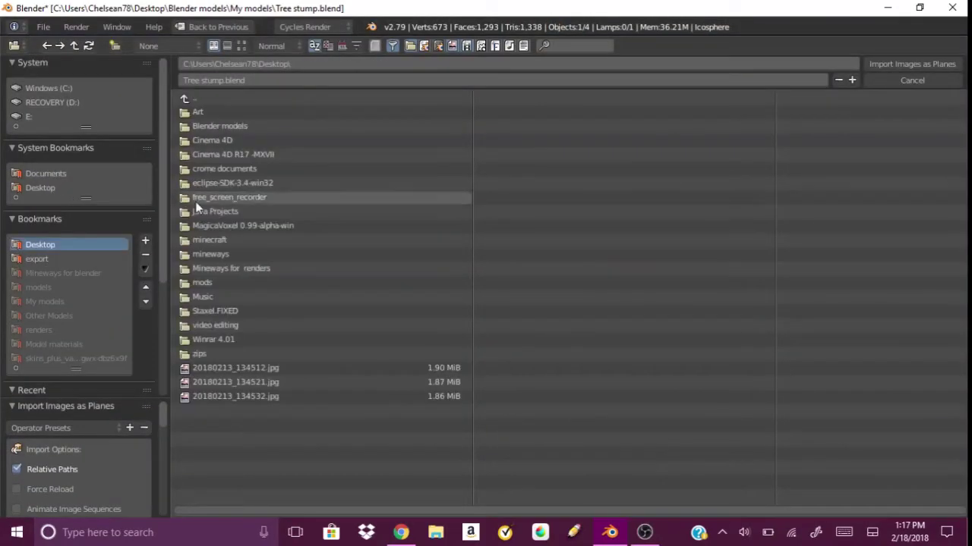
pyautogui.click(222, 211)
pyautogui.click(241, 46)
pyautogui.scroll(-3, 525, 263)
pyautogui.scroll(-6, 525, 264)
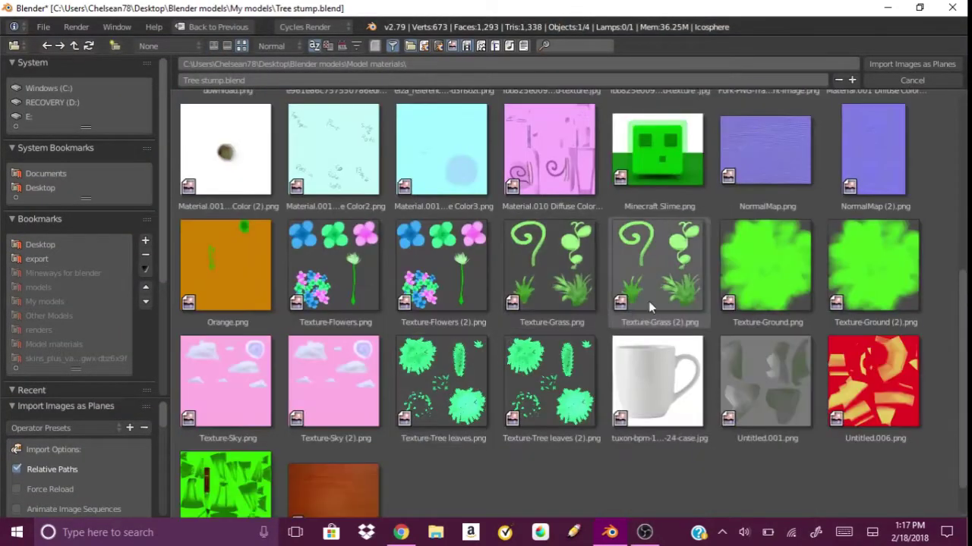
pyautogui.click(584, 235)
pyautogui.press('Return')
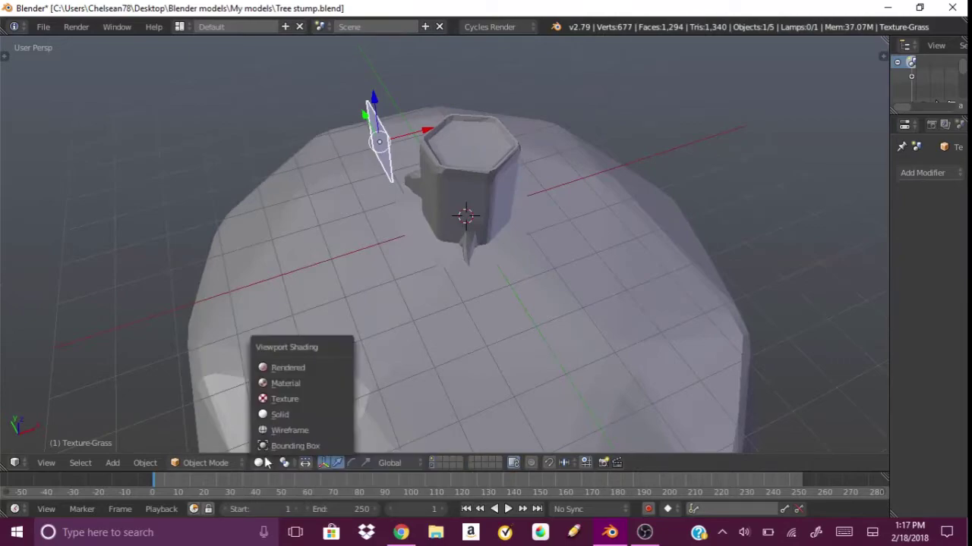
# Switch to solid shading and split the view, making the right half an image editor
pyautogui.click(279, 415)
pyautogui.moveTo(427, 325); pyautogui.dragTo(427, 251, button='middle')
pyautogui.moveTo(884, 40); pyautogui.dragTo(457, 228)
pyautogui.click(472, 463)
pyautogui.click(516, 227)
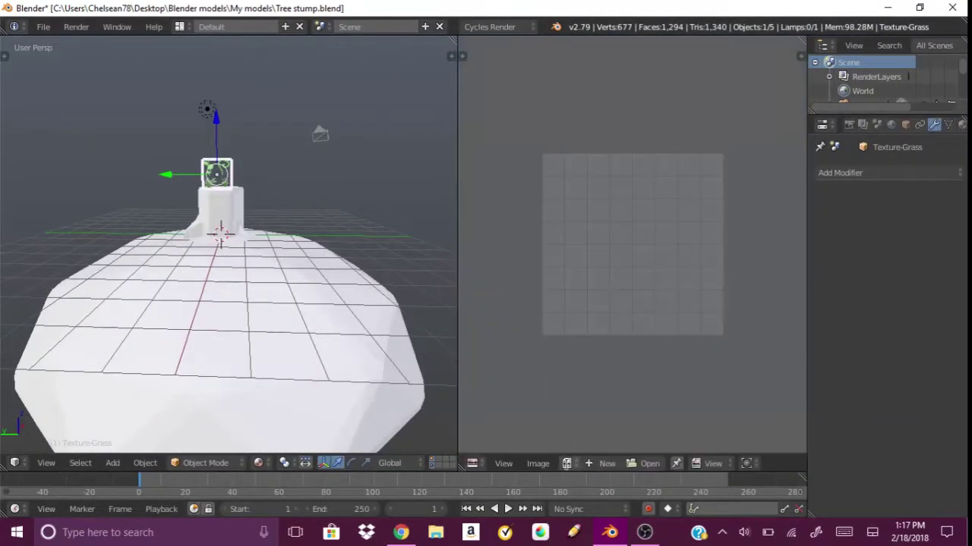
# Scale and move the plane's UV face to fit the seedling sprite in Texture-Grass.png
pyautogui.press('Tab')
pyautogui.moveTo(299, 292); pyautogui.dragTo(284, 280, button='middle')
pyautogui.moveTo(225, 317)
pyautogui.mouseDown(button='middle')
pyautogui.moveTo(371, 284)
pyautogui.moveTo(232, 360)
pyautogui.moveTo(448, 303)
pyautogui.mouseUp(button='middle')
pyautogui.scroll(2, 646, 200)
pyautogui.press('s')
pyautogui.click(636, 217)
pyautogui.press('g')
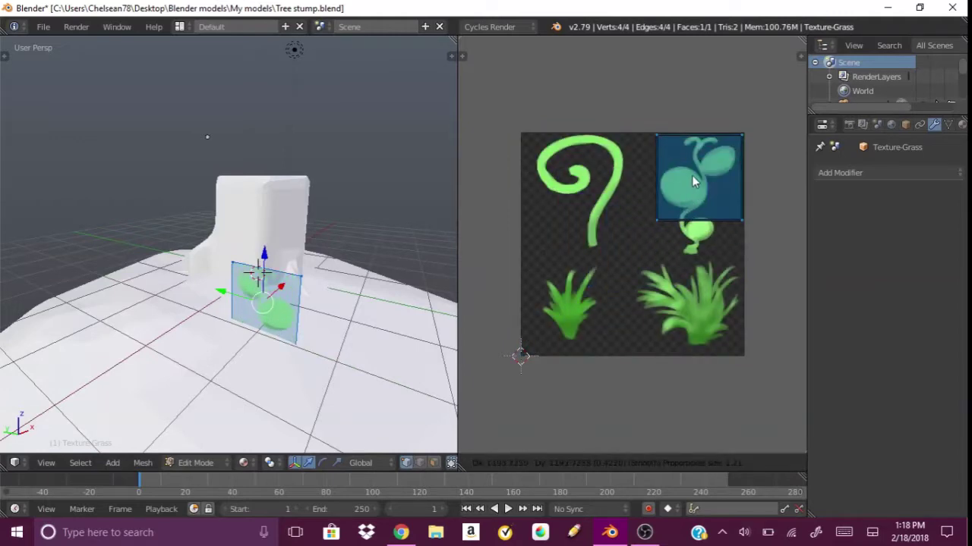
pyautogui.click(692, 180)
pyautogui.press('s')
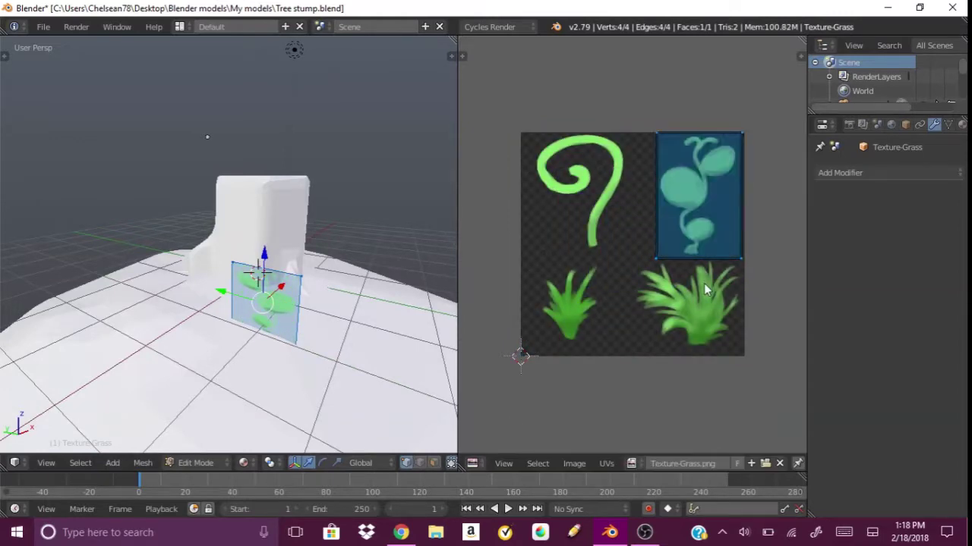
pyautogui.click(703, 284)
pyautogui.scroll(2, 300, 289)
# Raise the plant plane, select its vertices, and check it in rendered preview
pyautogui.moveTo(301, 288); pyautogui.dragTo(300, 268)
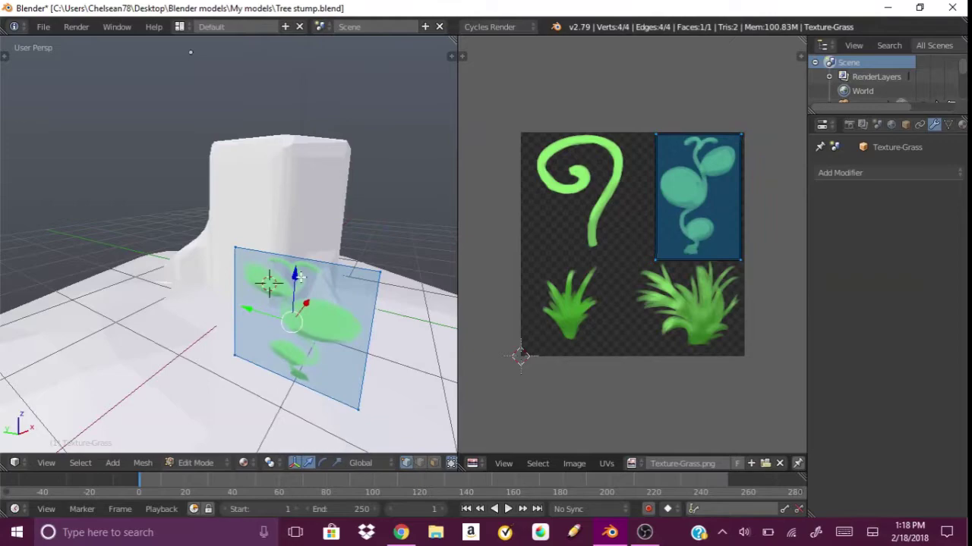
pyautogui.moveTo(278, 294)
pyautogui.mouseDown(button='middle')
pyautogui.moveTo(239, 278)
pyautogui.moveTo(233, 307)
pyautogui.moveTo(147, 235)
pyautogui.moveTo(248, 268)
pyautogui.moveTo(368, 172)
pyautogui.moveTo(290, 143)
pyautogui.moveTo(144, 230)
pyautogui.moveTo(257, 174)
pyautogui.moveTo(228, 228)
pyautogui.moveTo(282, 250)
pyautogui.mouseUp(button='middle')
pyautogui.hotkey('shift', 'z')
pyautogui.hotkey('shift', 'z')
pyautogui.rightClick(258, 174)
pyautogui.press('a')
pyautogui.press('c')
pyautogui.press('z')
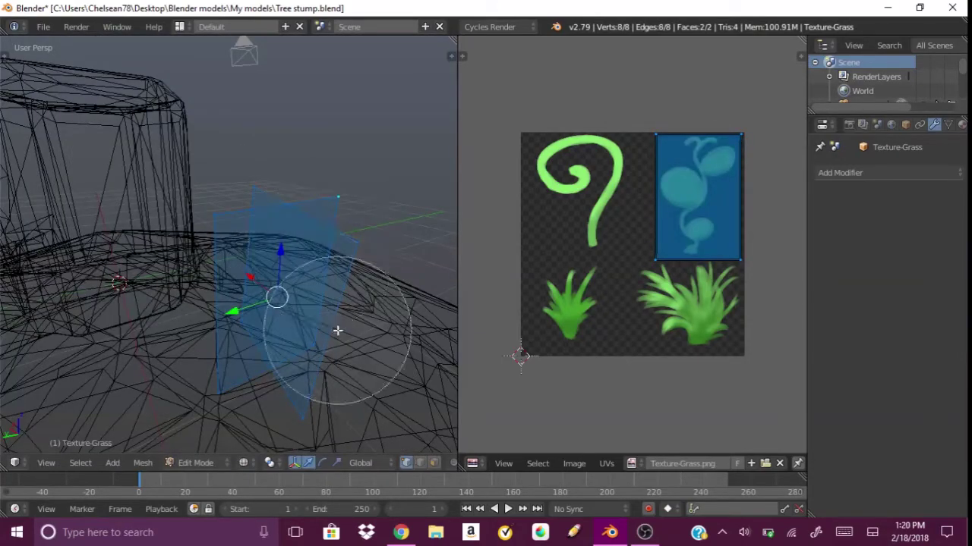
pyautogui.press('Escape')
pyautogui.press('z')
pyautogui.moveTo(338, 330); pyautogui.dragTo(342, 225, button='middle')
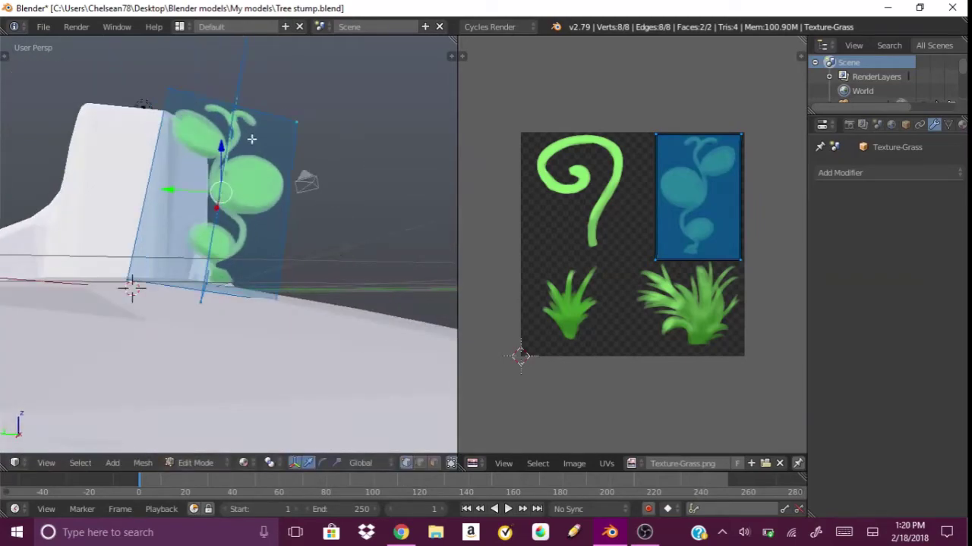
pyautogui.hotkey('shift', 'z')
pyautogui.hotkey('shift', 'z')
pyautogui.moveTo(283, 268)
pyautogui.mouseDown(button='middle')
pyautogui.moveTo(190, 245)
pyautogui.moveTo(221, 324)
pyautogui.moveTo(263, 303)
pyautogui.mouseUp(button='middle')
pyautogui.hotkey('shift', 'z')
pyautogui.hotkey('shift', 'z')
# Duplicate the plant plane several times, placing the copies around the stump on the hill
pyautogui.hotkey('shift', 'd')
pyautogui.click(252, 260)
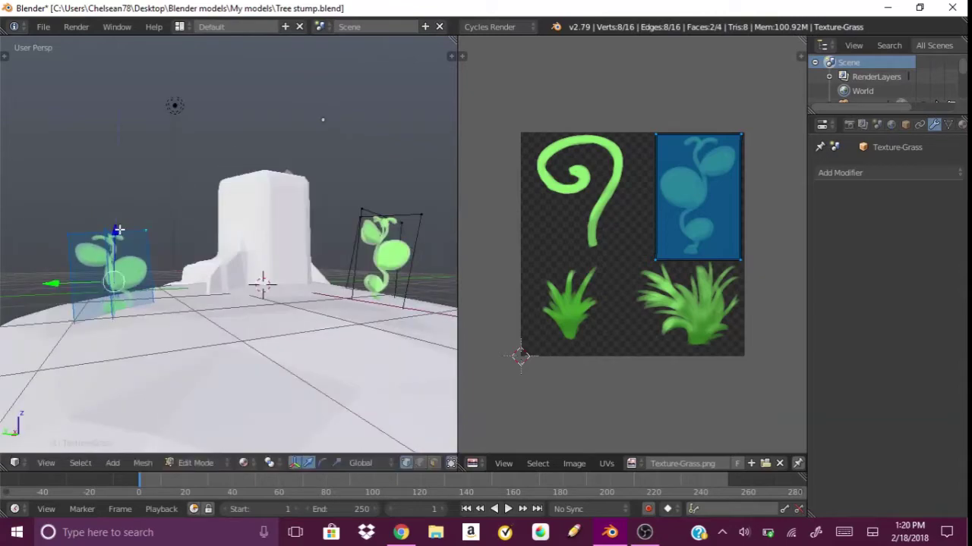
pyautogui.hotkey('shift', 'd')
pyautogui.scroll(-5, 118, 230)
pyautogui.moveTo(119, 229); pyautogui.dragTo(137, 217, button='middle')
pyautogui.scroll(2, 291, 237)
pyautogui.moveTo(291, 237); pyautogui.dragTo(328, 261, button='middle')
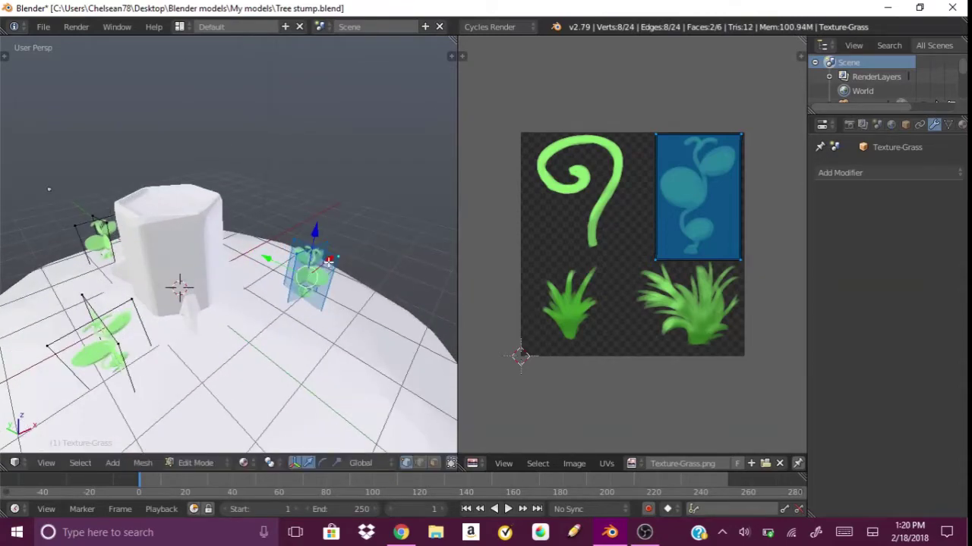
pyautogui.moveTo(323, 343); pyautogui.dragTo(271, 326, button='middle')
pyautogui.hotkey('shift', 'd')
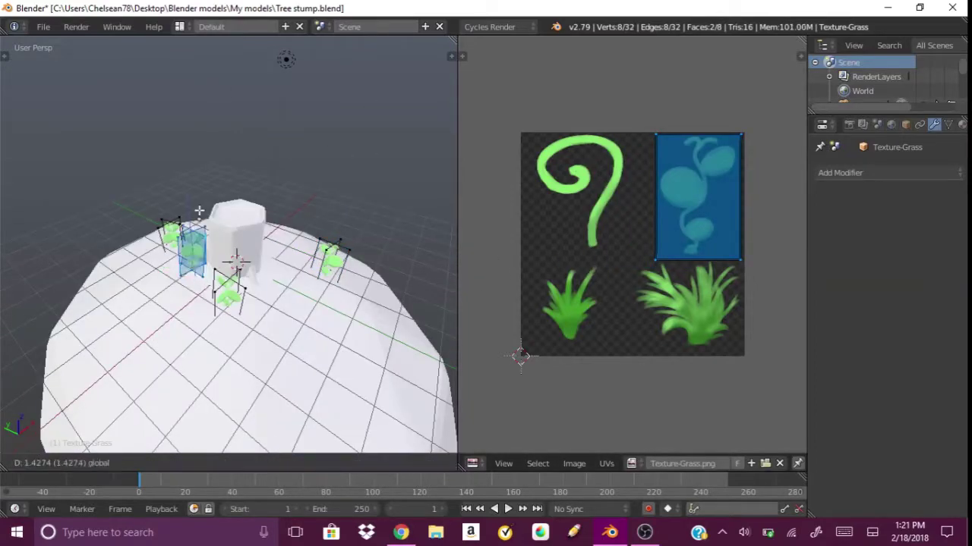
pyautogui.moveTo(199, 211); pyautogui.dragTo(131, 293, button='middle')
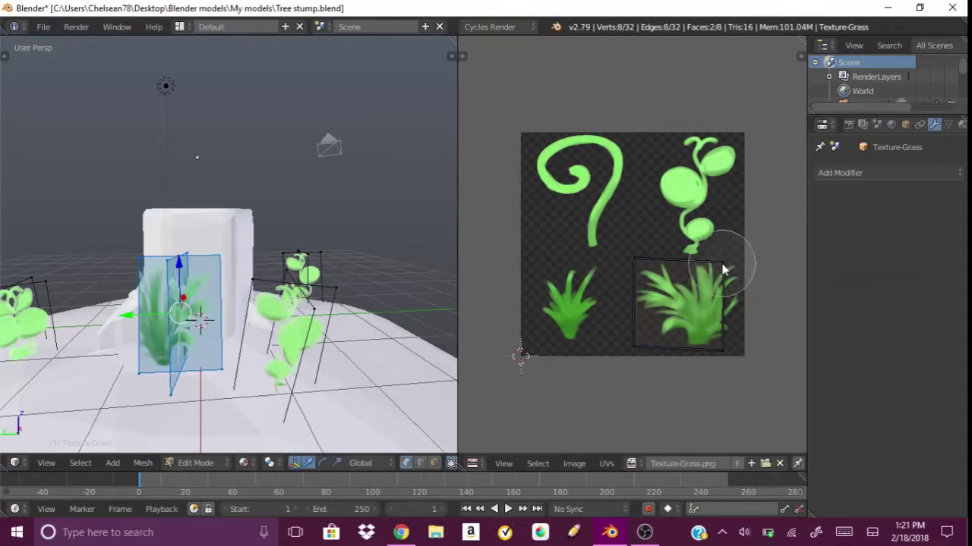
# Check the plant planes from the camera view in a rendered preview
pyautogui.moveTo(425, 304); pyautogui.dragTo(375, 260, button='middle')
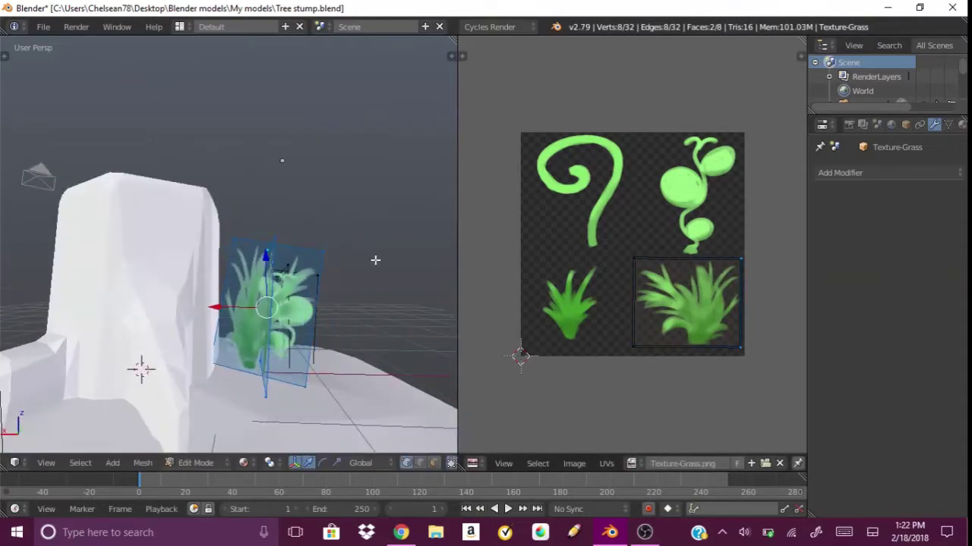
pyautogui.press('KP_0')
pyautogui.hotkey('shift', 'z')
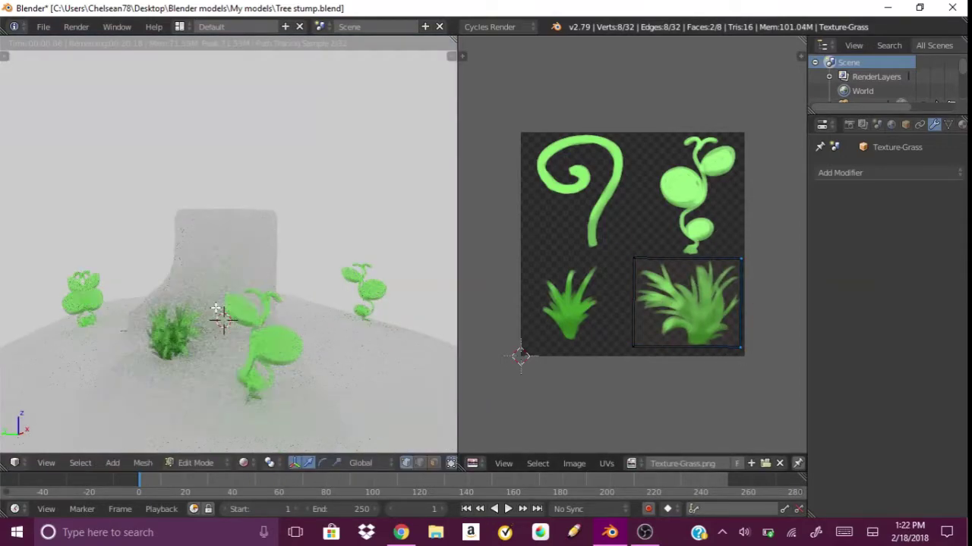
pyautogui.hotkey('shift', 'z')
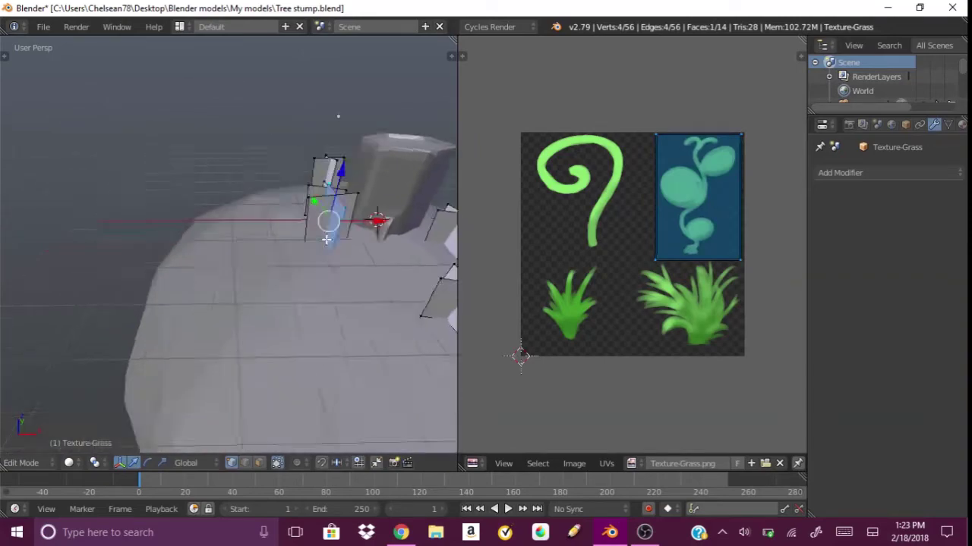
# Show the grass-bush sprite on another plant plane using Texture shading, then return to Object Mode
pyautogui.moveTo(348, 224); pyautogui.dragTo(228, 239, button='middle')
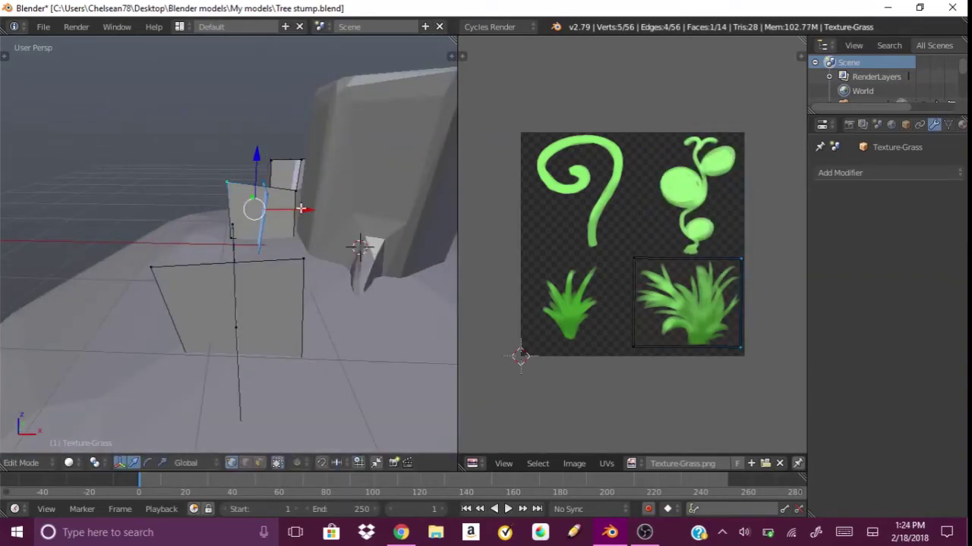
pyautogui.rightClick(292, 136)
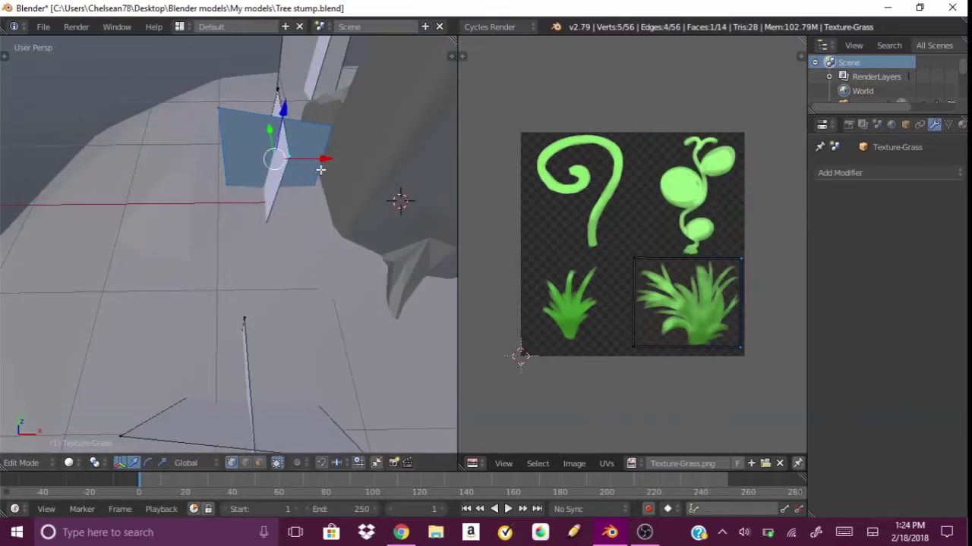
pyautogui.moveTo(320, 170); pyautogui.dragTo(375, 291, button='middle')
pyautogui.click(69, 462)
pyautogui.click(122, 400)
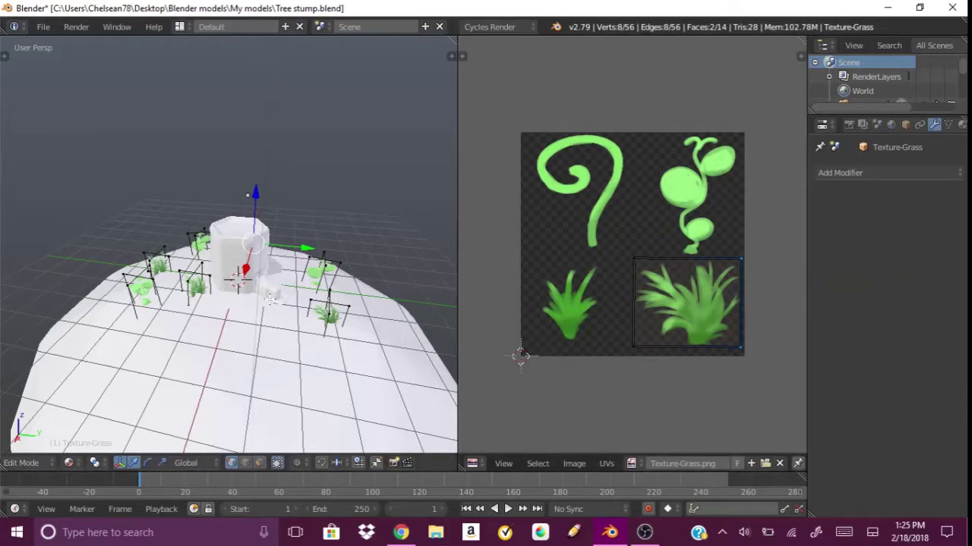
pyautogui.moveTo(228, 341); pyautogui.dragTo(182, 334, button='middle')
pyautogui.scroll(3, 244, 194)
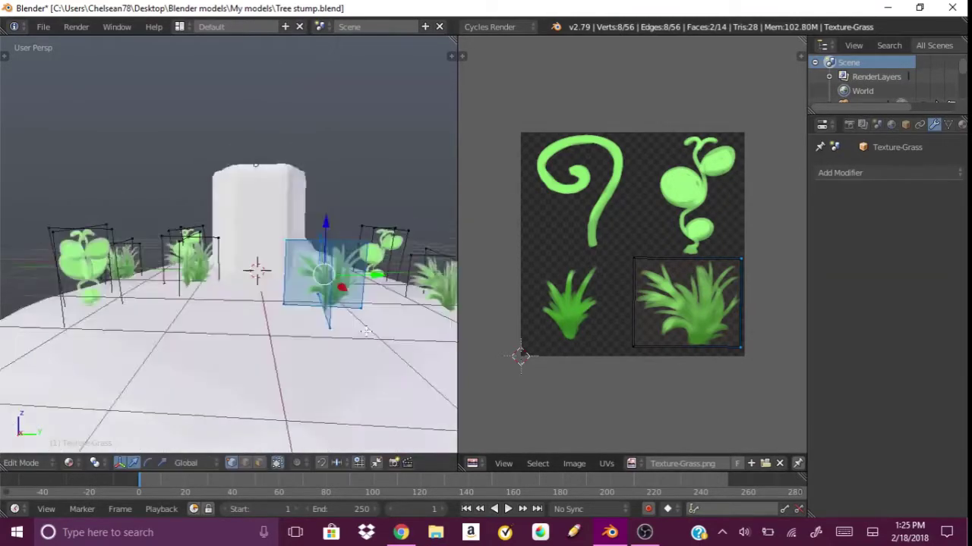
pyautogui.moveTo(243, 194)
pyautogui.mouseDown(button='middle')
pyautogui.moveTo(252, 162)
pyautogui.moveTo(293, 304)
pyautogui.mouseUp(button='middle')
pyautogui.scroll(-3, 252, 162)
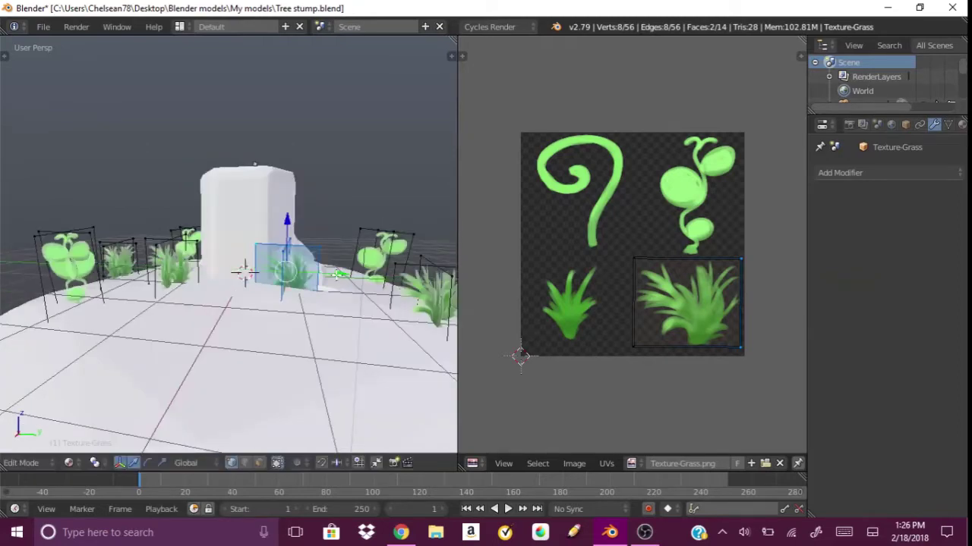
pyautogui.press('Tab')
pyautogui.hotkey('shift', 'z')
# Show the World node tree in the node editor
pyautogui.press('z')
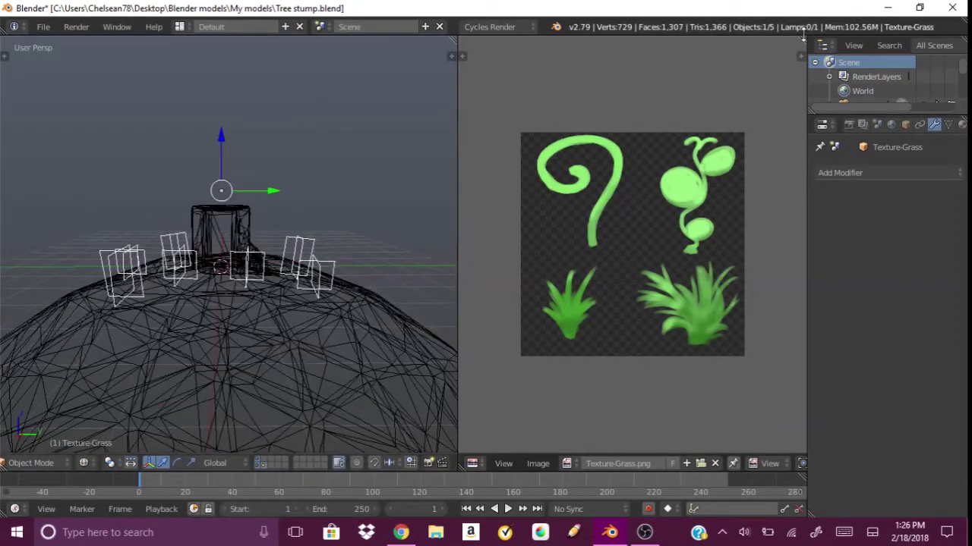
pyautogui.press('z')
pyautogui.click(83, 463)
pyautogui.click(110, 386)
pyautogui.click(685, 463)
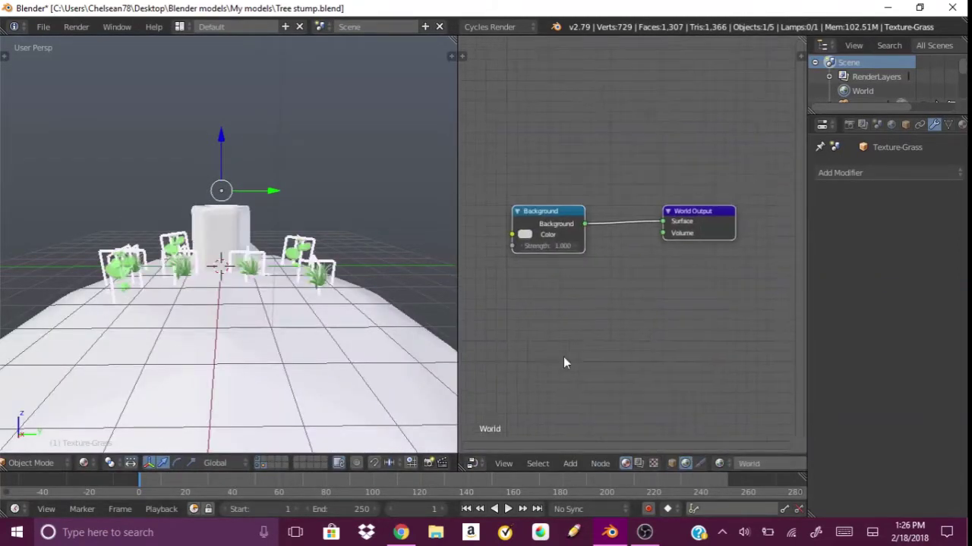
# Add a Sky Texture node and connect its Color to the Background node
pyautogui.hotkey('shift', 'a')
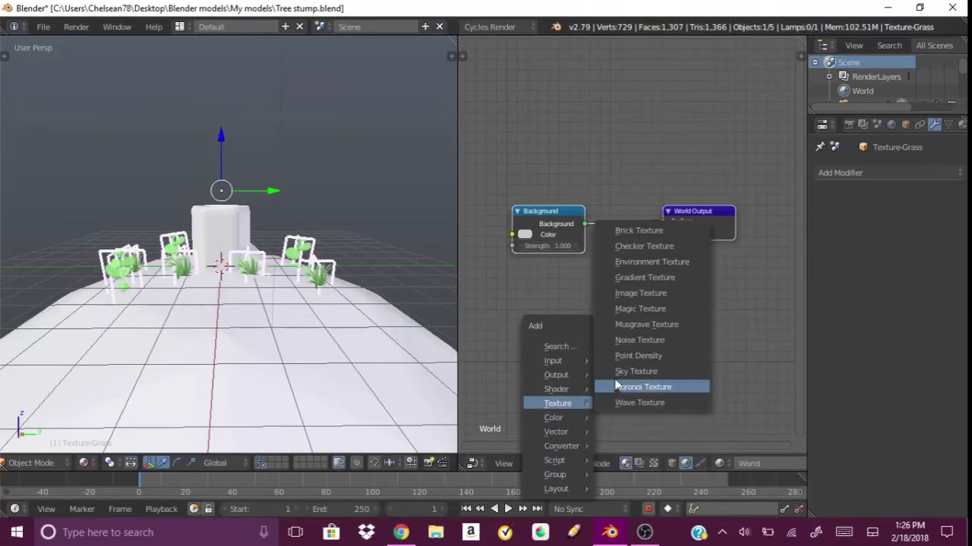
pyautogui.click(630, 384)
pyautogui.click(538, 288)
pyautogui.hotkey('shift', 'a')
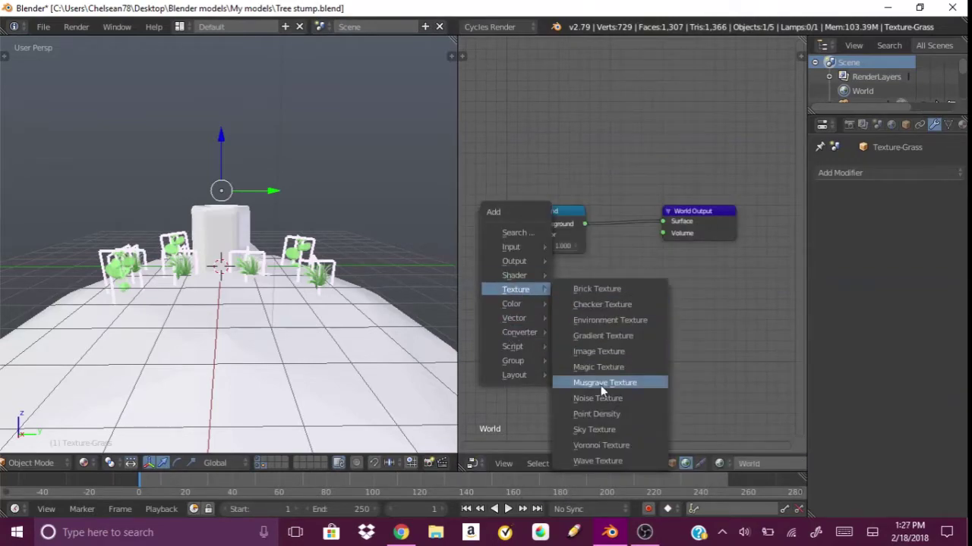
pyautogui.click(594, 430)
pyautogui.click(612, 339)
pyautogui.scroll(2, 571, 307)
pyautogui.keyDown('ctrl'); pyautogui.scroll(-1, 572, 307); pyautogui.keyUp('ctrl')
pyautogui.moveTo(552, 195); pyautogui.dragTo(640, 195)
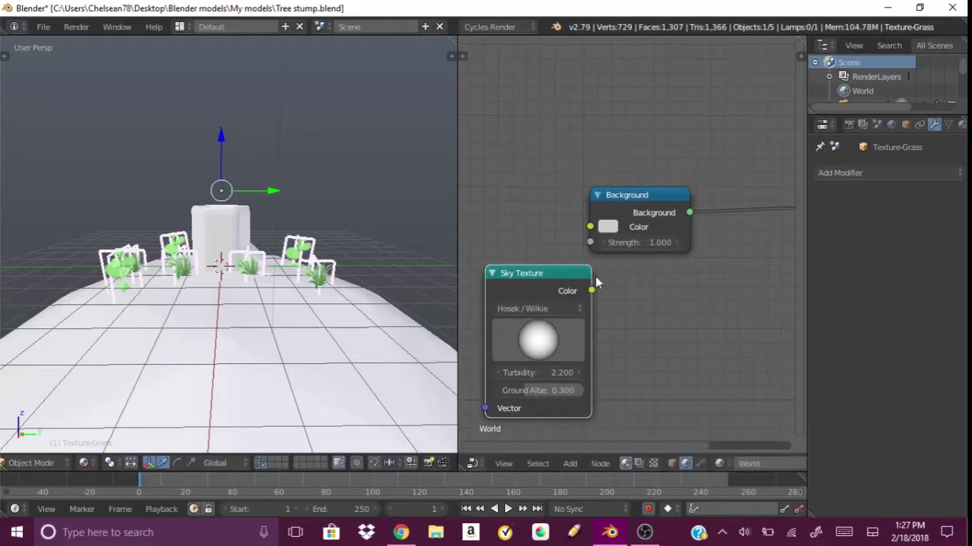
pyautogui.moveTo(590, 288); pyautogui.dragTo(590, 222)
pyautogui.hotkey('shift', 'z')
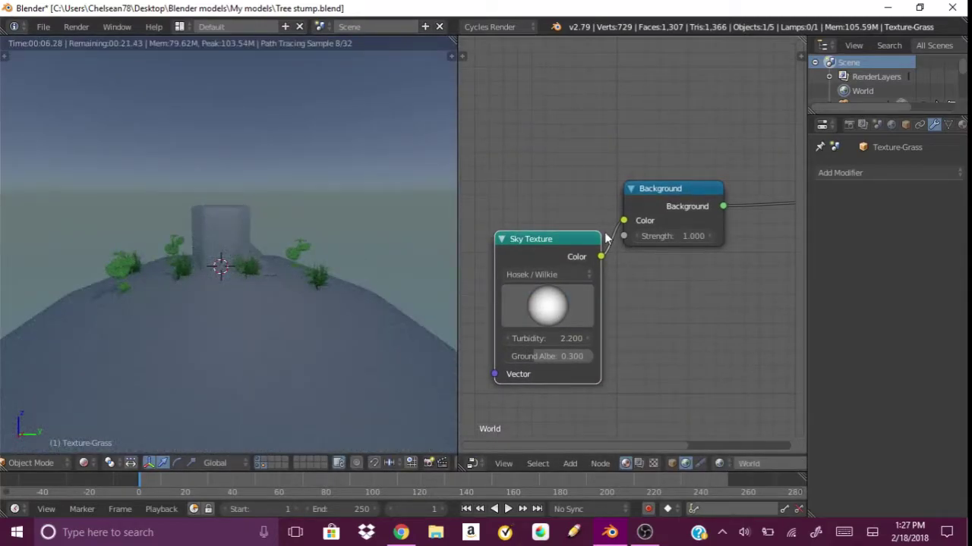
# Set the sky turbidity to 3.1 and raise ground albedo to 1.000
pyautogui.click(546, 339)
pyautogui.write('3.1')
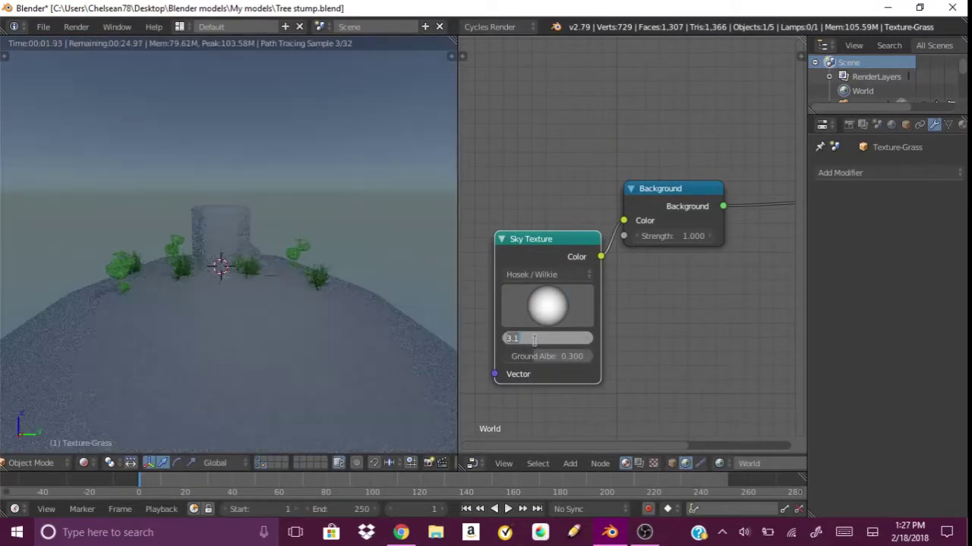
pyautogui.press('Return')
pyautogui.click(891, 123)
pyautogui.click(818, 373)
pyautogui.scroll(2, 356, 358)
pyautogui.scroll(1, 353, 339)
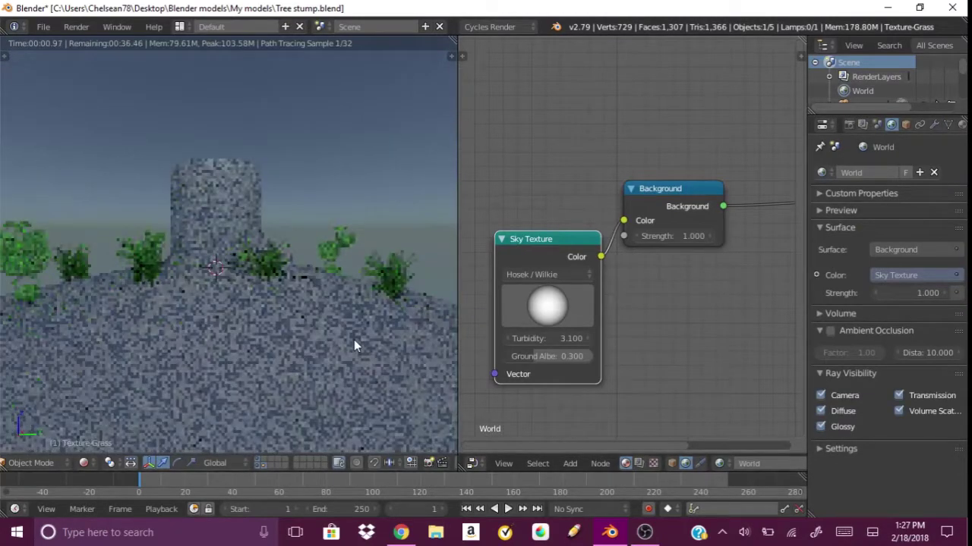
pyautogui.scroll(-2, 348, 353)
pyautogui.moveTo(531, 356); pyautogui.dragTo(592, 356)
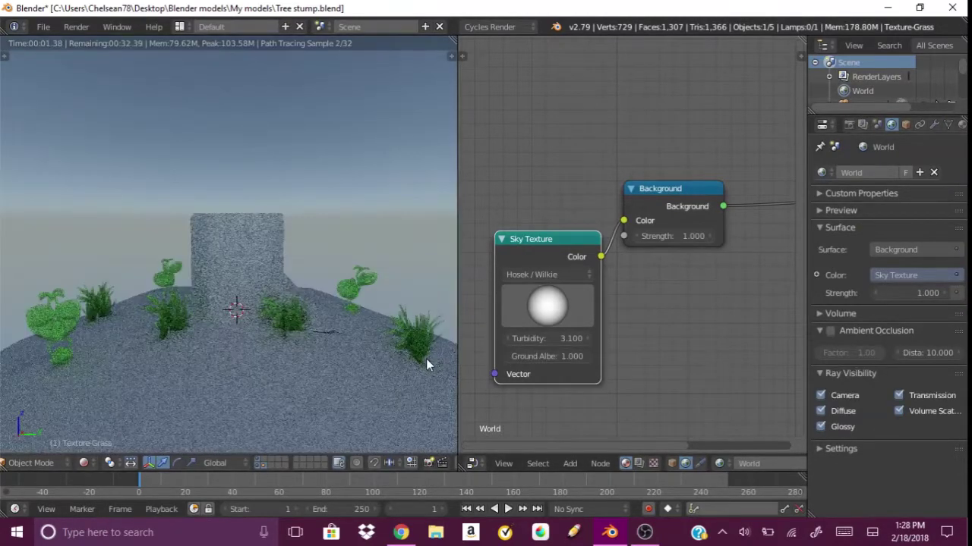
# Lower the sun for a sunset look and set turbidity to 4.900
pyautogui.moveTo(564, 304)
pyautogui.mouseDown()
pyautogui.moveTo(558, 311)
pyautogui.moveTo(543, 302)
pyautogui.mouseUp()
pyautogui.moveTo(549, 339); pyautogui.dragTo(569, 339)
pyautogui.click(508, 338)
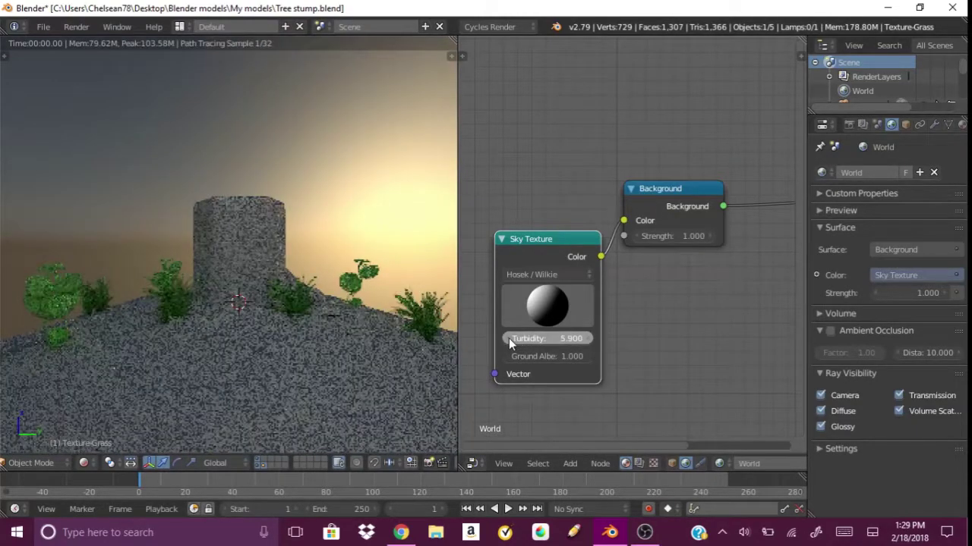
pyautogui.write('4.9')
pyautogui.press('Return')
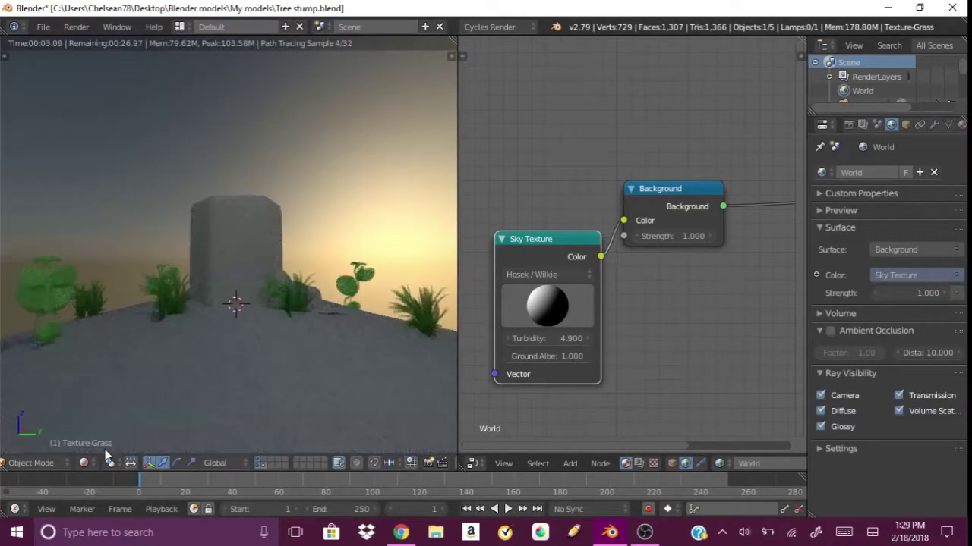
pyautogui.hotkey('shift', 'z')
pyautogui.scroll(-5, 328, 326)
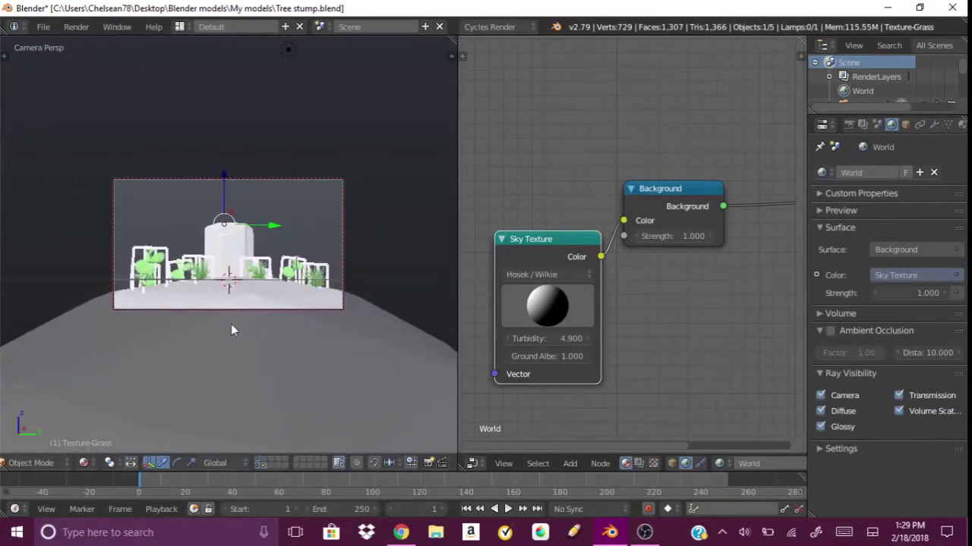
# Adjust the render resolution height in the Render settings
pyautogui.hotkey('shift', 'z')
pyautogui.click(849, 123)
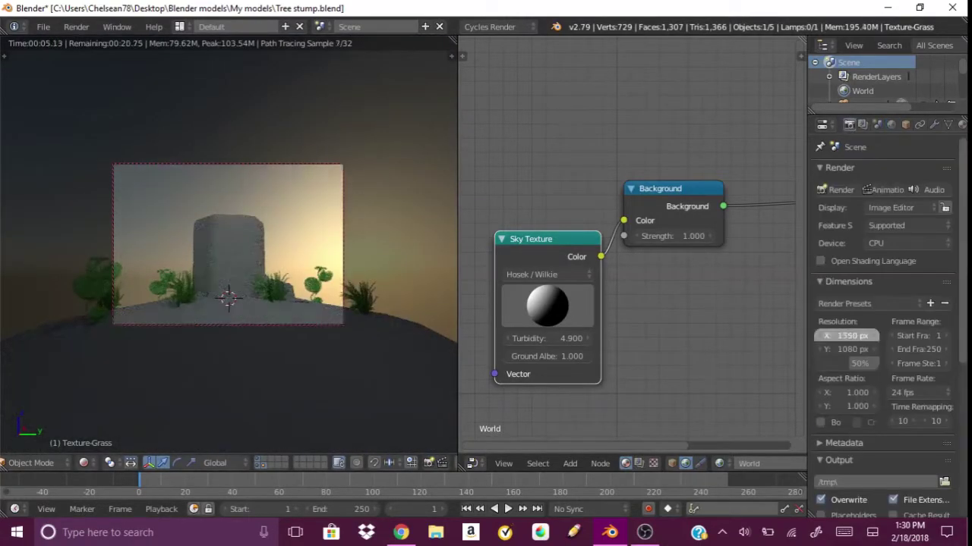
pyautogui.moveTo(850, 349); pyautogui.dragTo(870, 357)
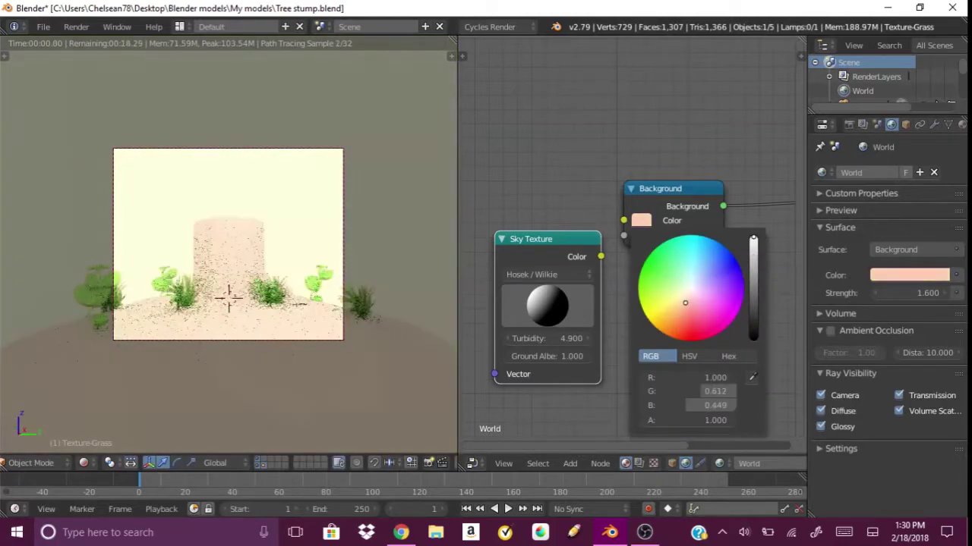
pyautogui.scroll(-3, 627, 237)
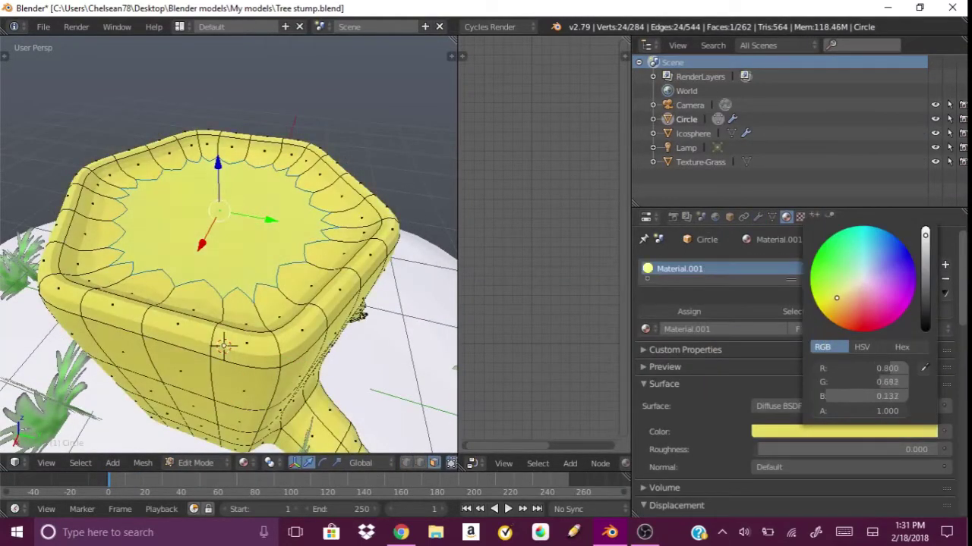
# Remove Material.001 and give the stump a new brown Material.002
pyautogui.click(945, 279)
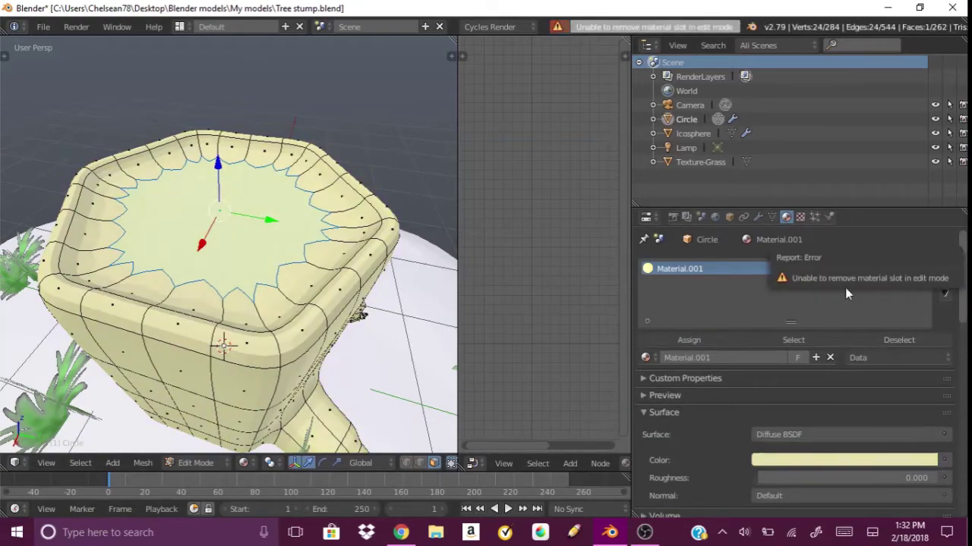
pyautogui.press('Tab')
pyautogui.click(945, 279)
pyautogui.press('Tab')
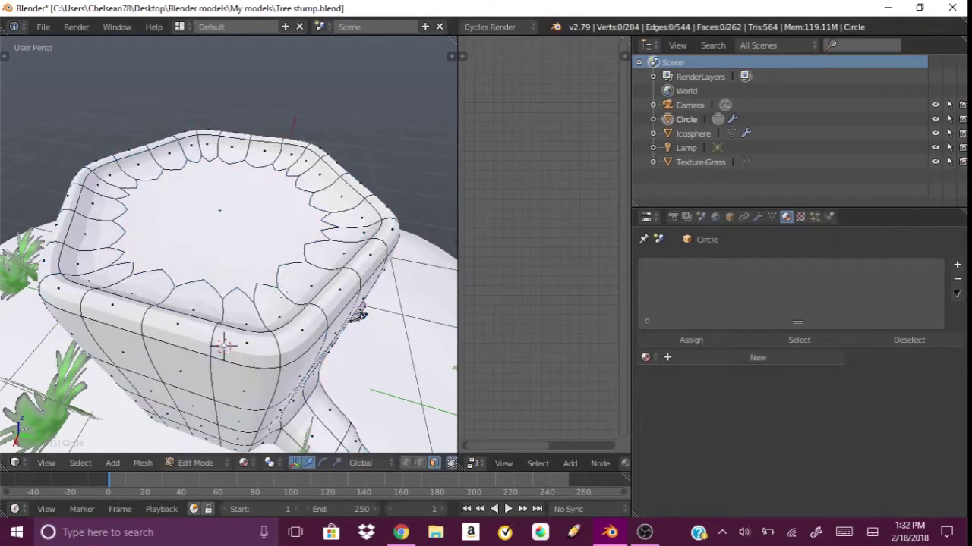
pyautogui.click(758, 358)
pyautogui.click(844, 459)
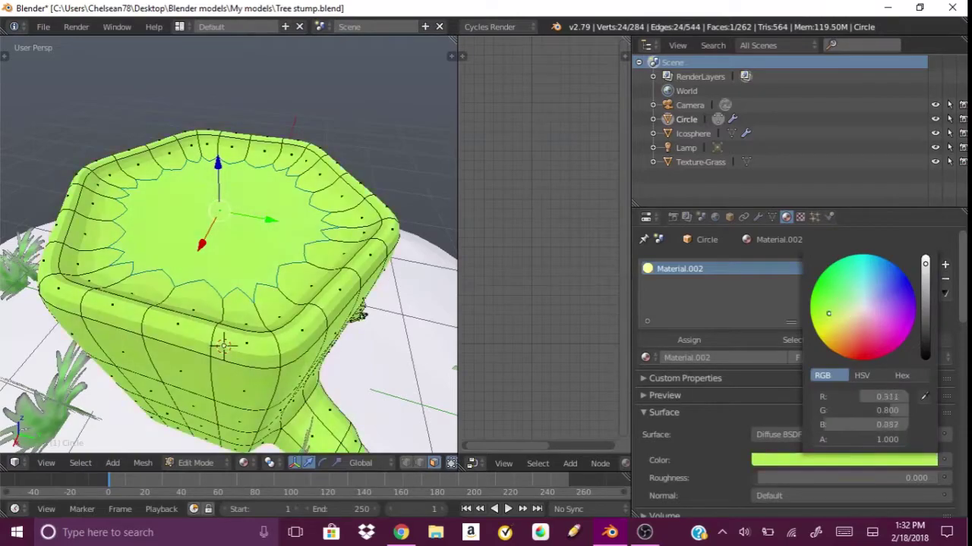
pyautogui.moveTo(831, 334); pyautogui.dragTo(896, 345)
pyautogui.moveTo(862, 307); pyautogui.dragTo(842, 319)
pyautogui.moveTo(924, 266); pyautogui.dragTo(924, 303)
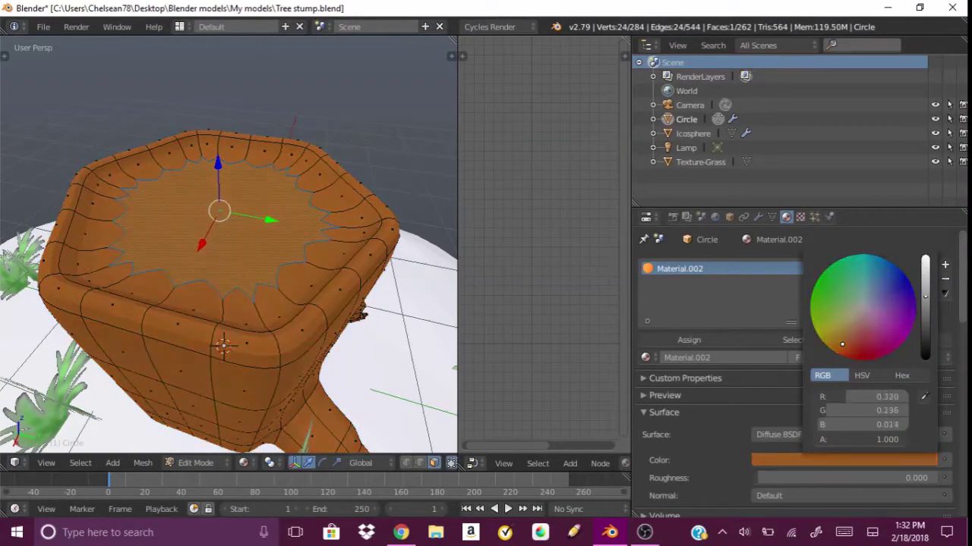
# Add a light orange Material.003 and assign it to the stump's top faces
pyautogui.moveTo(250, 250)
pyautogui.mouseDown(button='middle')
pyautogui.moveTo(210, 216)
pyautogui.moveTo(228, 190)
pyautogui.mouseUp(button='middle')
pyautogui.click(945, 265)
pyautogui.click(758, 357)
pyautogui.click(844, 460)
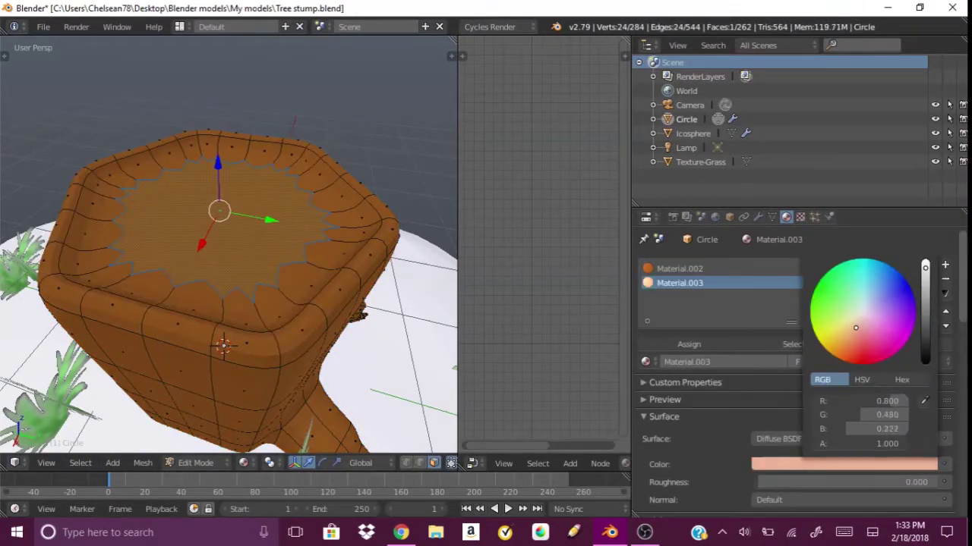
pyautogui.moveTo(881, 304); pyautogui.dragTo(873, 300)
pyautogui.click(704, 348)
pyautogui.moveTo(321, 317); pyautogui.dragTo(321, 316, button='middle')
pyautogui.hotkey('shift', 'z')
pyautogui.hotkey('shift', 'z')
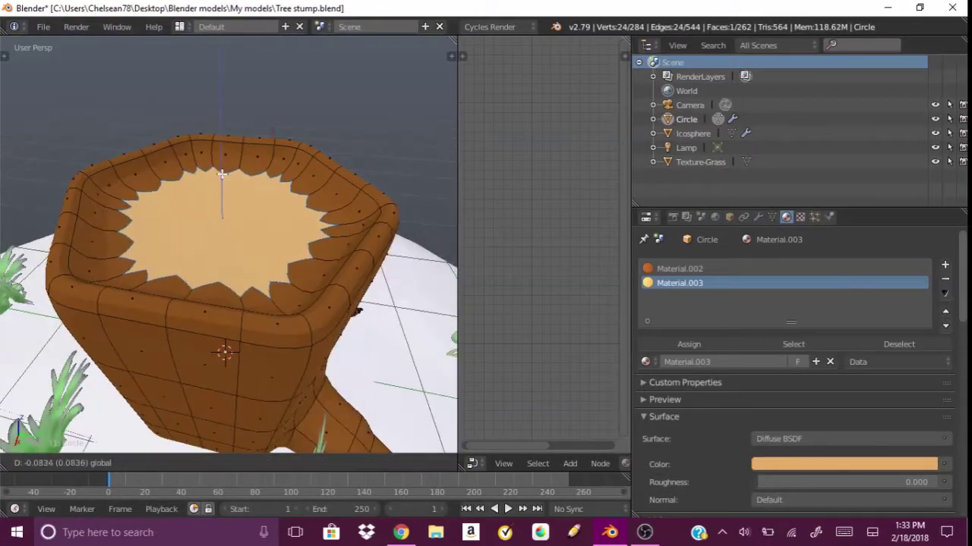
pyautogui.moveTo(240, 343); pyautogui.dragTo(211, 307, button='middle')
pyautogui.scroll(2, 227, 319)
pyautogui.hotkey('shift', 'z')
# Switch to Material shading and turn the middle area into a second 3D View
pyautogui.click(243, 462)
pyautogui.click(281, 421)
pyautogui.click(679, 269)
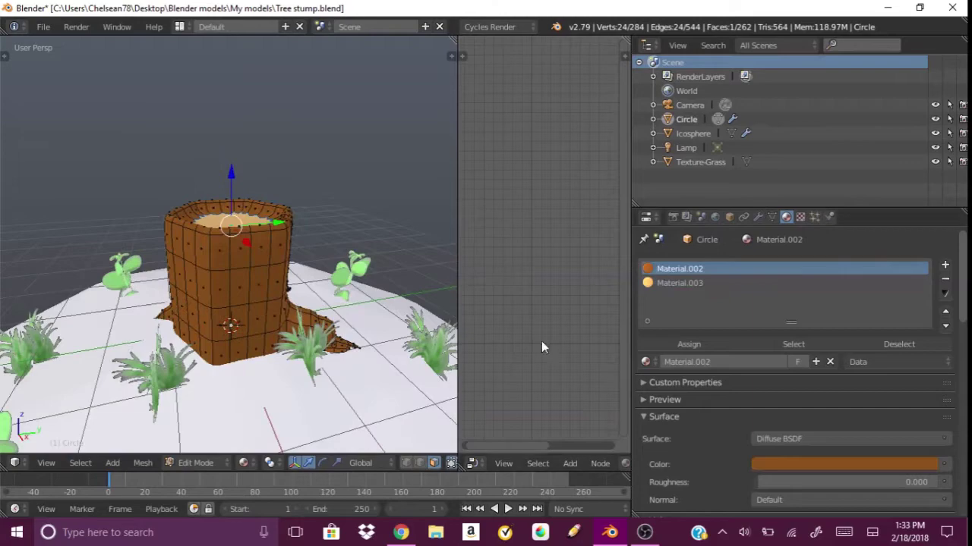
pyautogui.moveTo(458, 304); pyautogui.dragTo(329, 304)
pyautogui.click(346, 462)
pyautogui.click(386, 353)
pyautogui.click(345, 462)
pyautogui.click(372, 446)
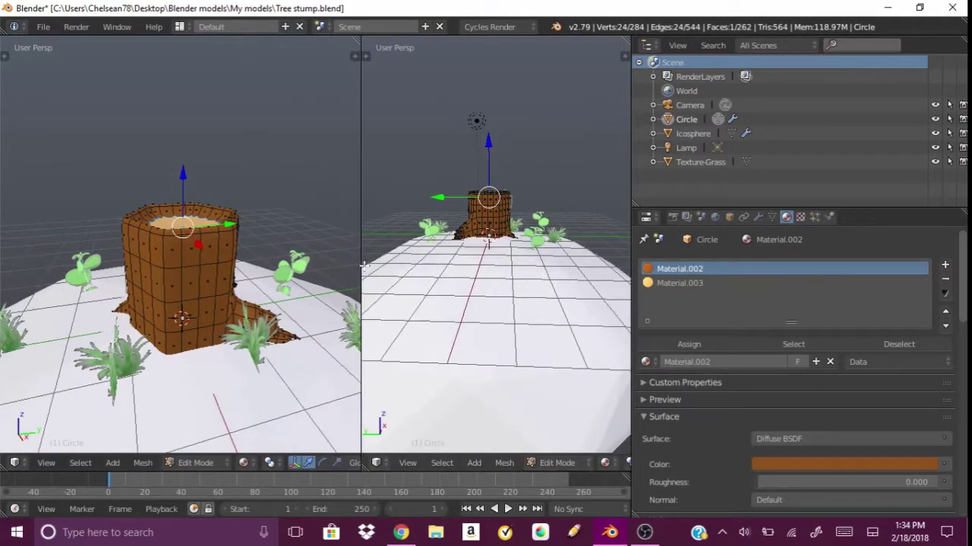
pyautogui.moveTo(632, 303); pyautogui.dragTo(827, 304)
# Unwrap all the stump's faces with Smart UV Project, with the image editor shown alongside
pyautogui.press('t')
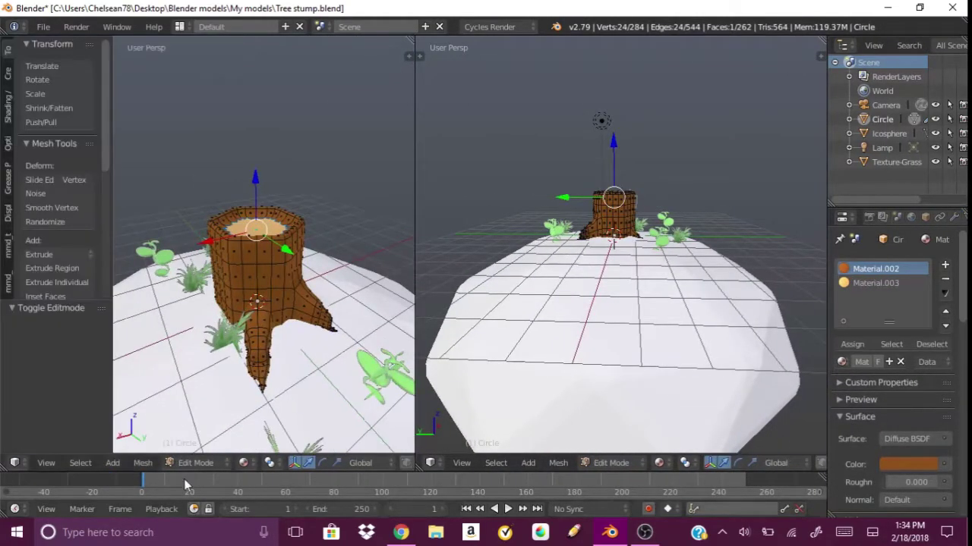
pyautogui.press('Tab')
pyautogui.click(430, 462)
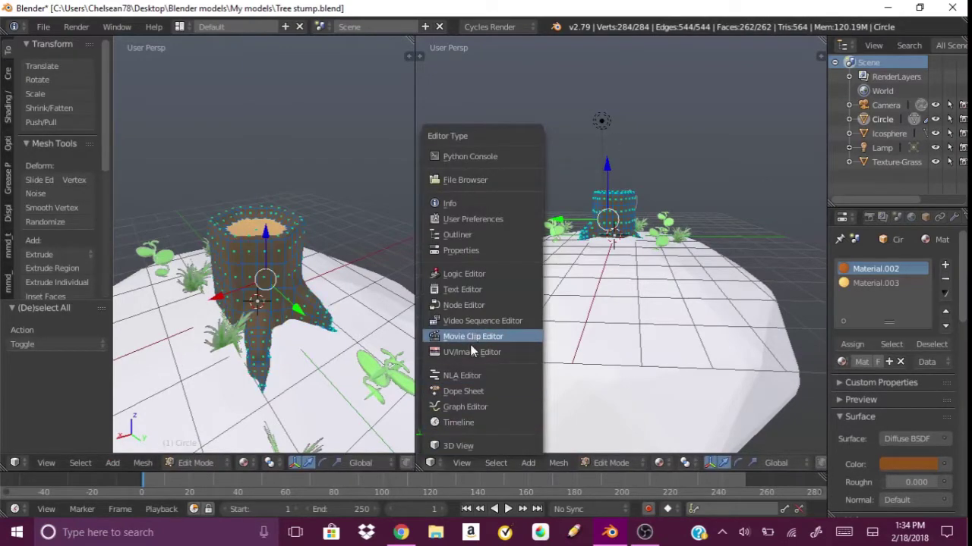
pyautogui.click(470, 342)
pyautogui.press('u')
pyautogui.click(223, 354)
pyautogui.click(262, 444)
pyautogui.scroll(3, 614, 304)
pyautogui.scroll(-3, 613, 422)
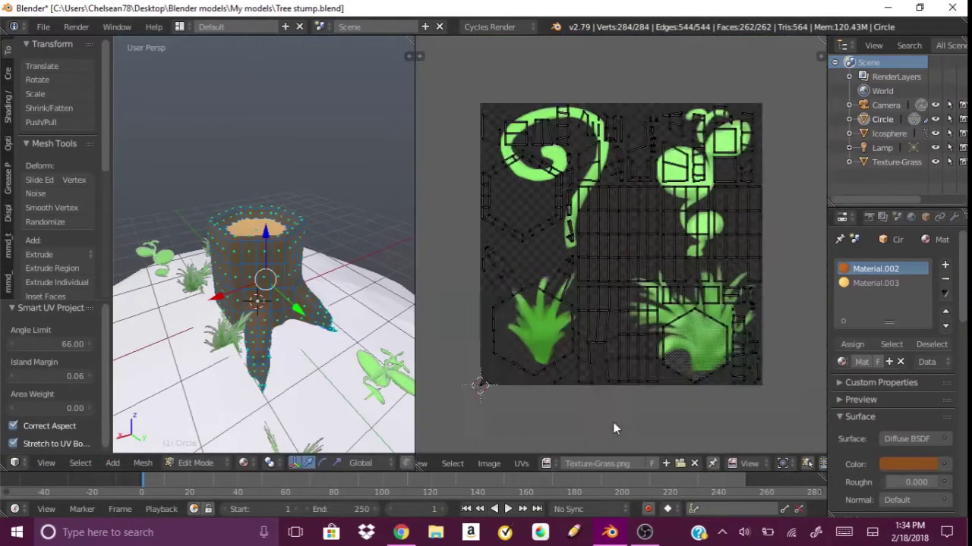
# In Texture Paint mode, add a reddish-brown diffuse paint image and display Material.002 Diffuse Color
pyautogui.click(195, 463)
pyautogui.click(204, 367)
pyautogui.click(89, 116)
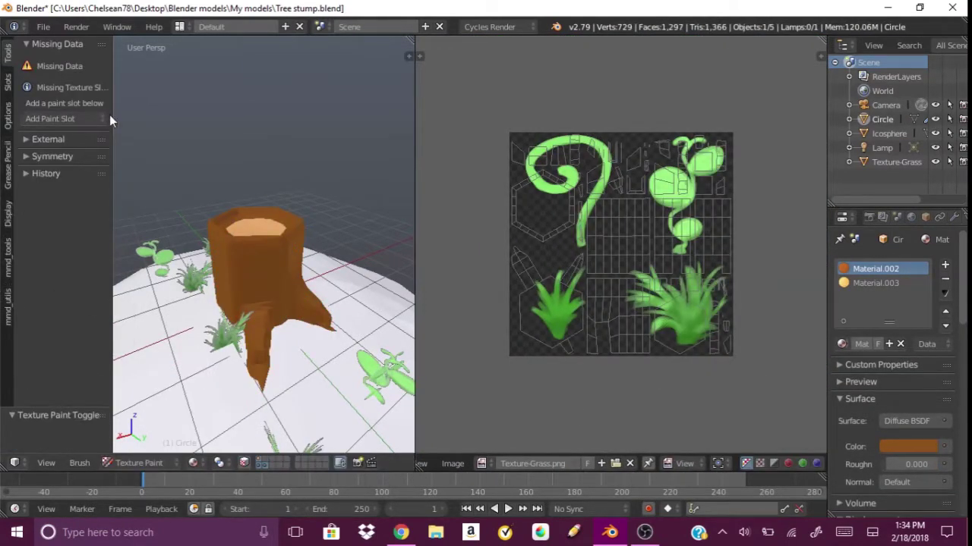
pyautogui.click(109, 114)
pyautogui.click(201, 174)
pyautogui.moveTo(210, 241); pyautogui.dragTo(196, 281)
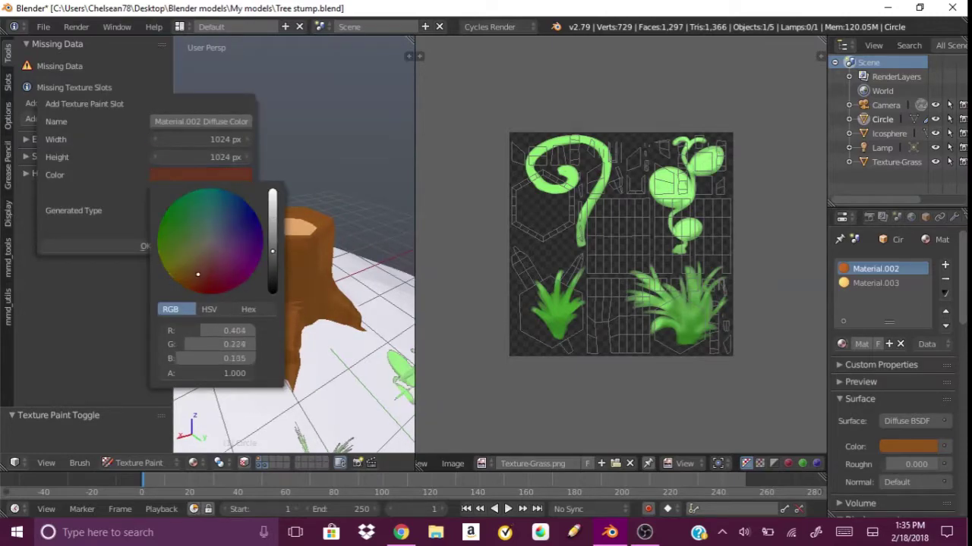
pyautogui.click(144, 246)
pyautogui.click(481, 463)
pyautogui.click(524, 317)
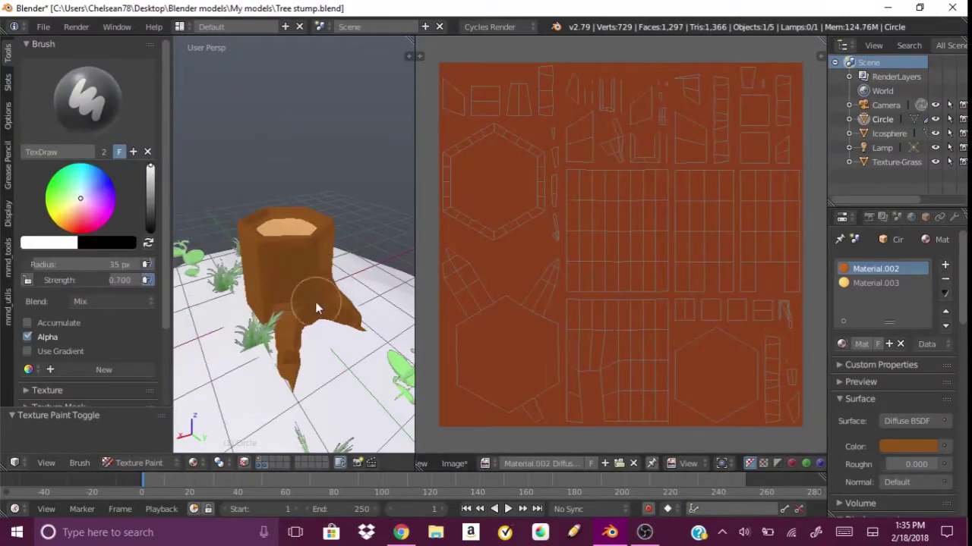
# Pick the TexDraw brush and make a new brush with Multiply blending
pyautogui.click(87, 103)
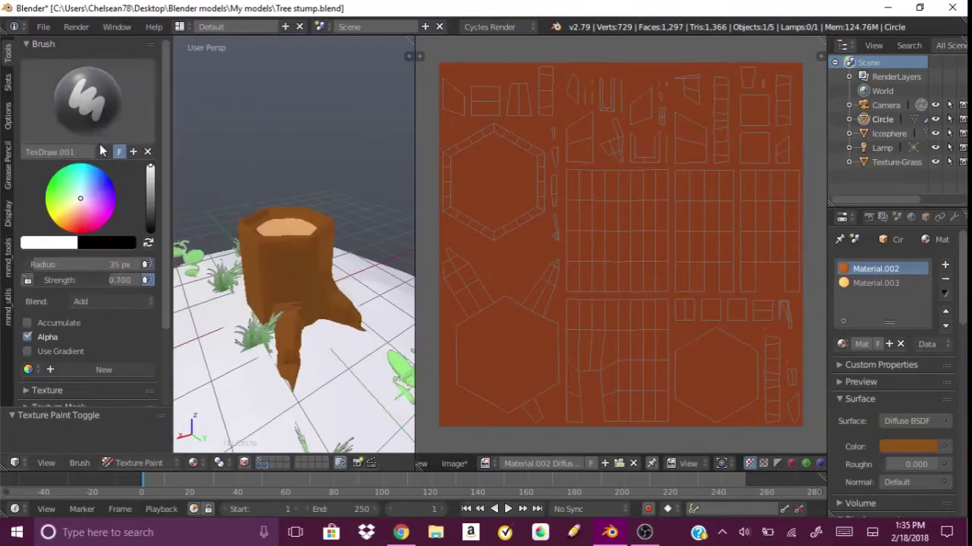
pyautogui.click(99, 117)
pyautogui.click(87, 103)
pyautogui.click(392, 182)
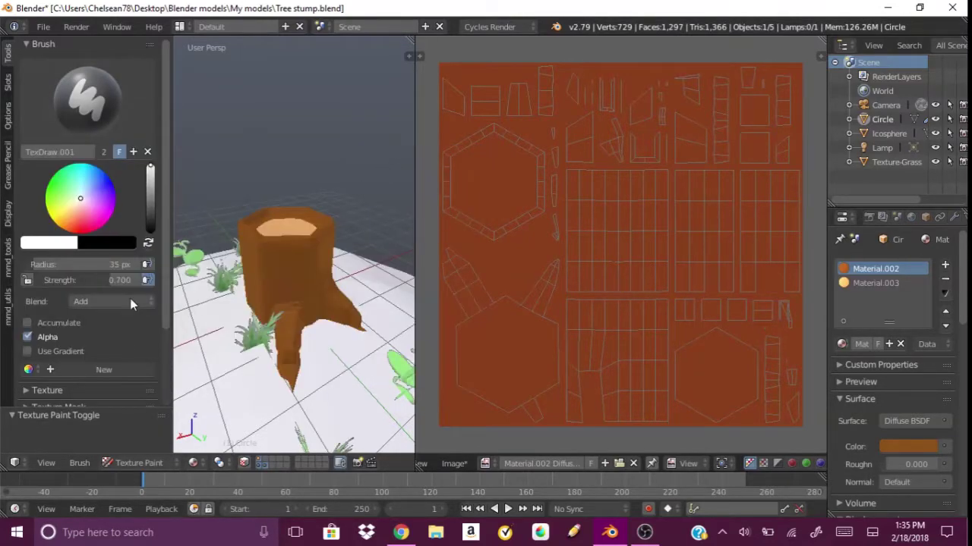
pyautogui.click(76, 122)
pyautogui.click(88, 103)
pyautogui.click(217, 182)
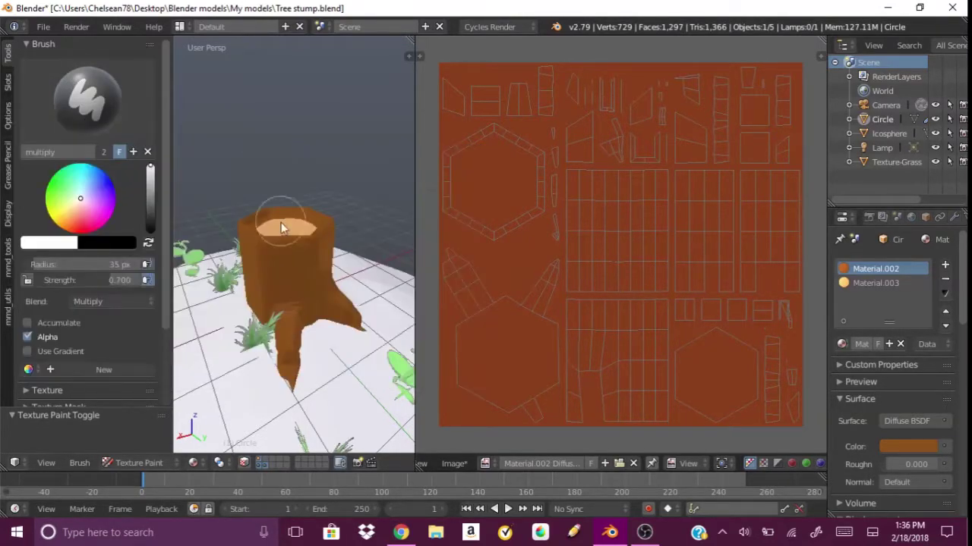
# Widen the material settings and remove the stump's old material slots, leaving white Material.004
pyautogui.moveTo(266, 319); pyautogui.dragTo(274, 334, button='middle')
pyautogui.moveTo(828, 203); pyautogui.dragTo(744, 204)
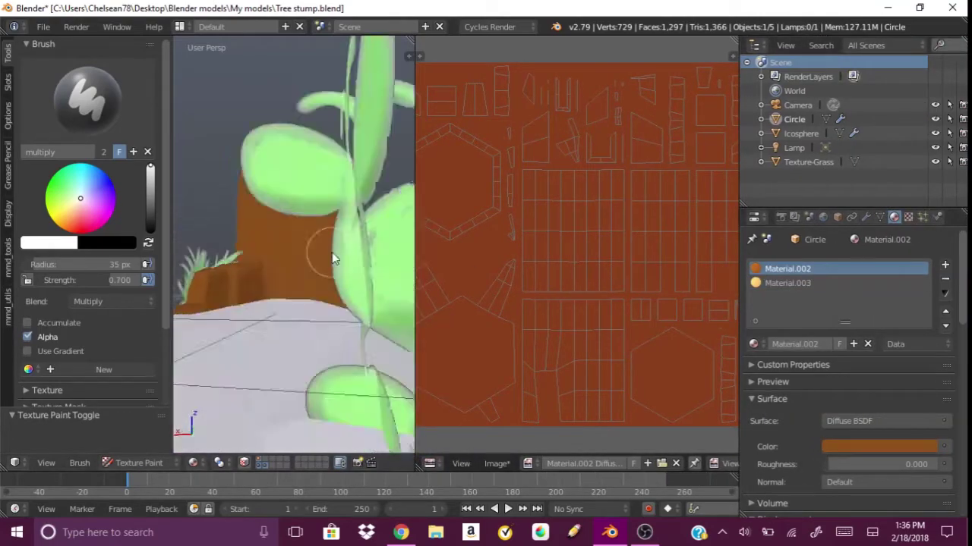
pyautogui.click(944, 279)
# Remove the extra material slot, add a paint texture, and reassign Material.002 to the stump
pyautogui.scroll(-3, 296, 265)
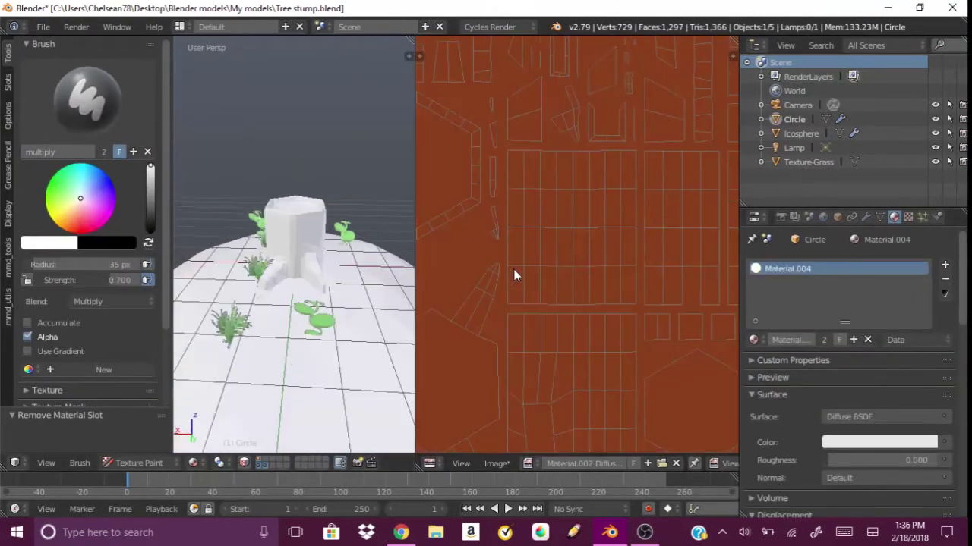
pyautogui.click(944, 279)
pyautogui.click(53, 119)
pyautogui.click(91, 256)
pyautogui.click(752, 339)
pyautogui.click(790, 250)
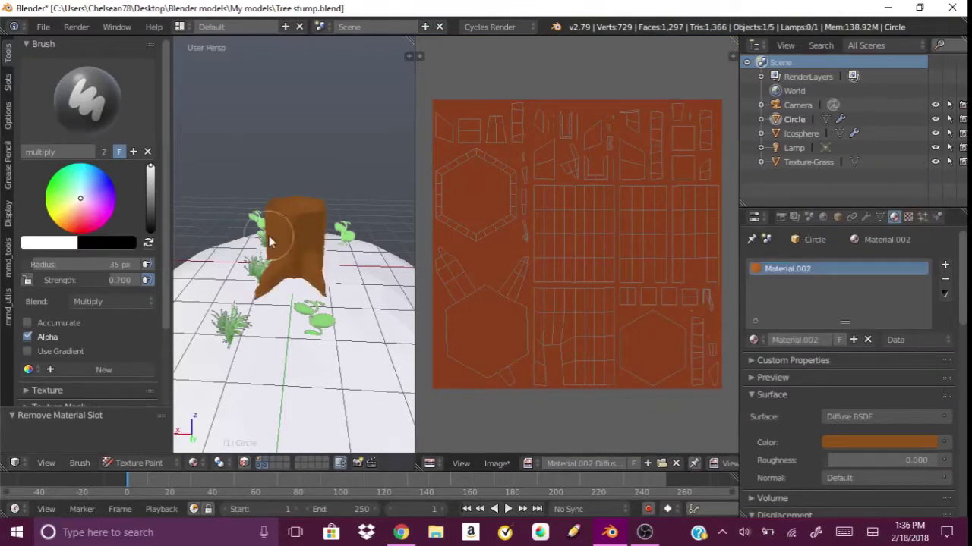
# Test red strokes in the viewport and in Image Editor Paint mode, then undo them
pyautogui.scroll(3, 268, 236)
pyautogui.moveTo(202, 229); pyautogui.dragTo(298, 279)
pyautogui.moveTo(297, 279); pyautogui.dragTo(278, 273, button='middle')
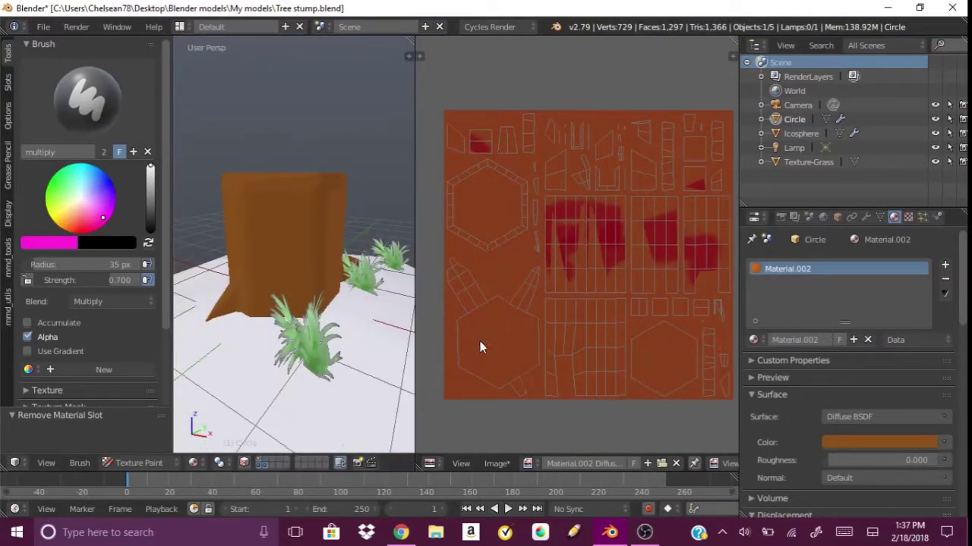
pyautogui.click(603, 462)
pyautogui.click(650, 429)
pyautogui.moveTo(463, 349); pyautogui.dragTo(527, 323)
pyautogui.hotkey('ctrl', 'z')
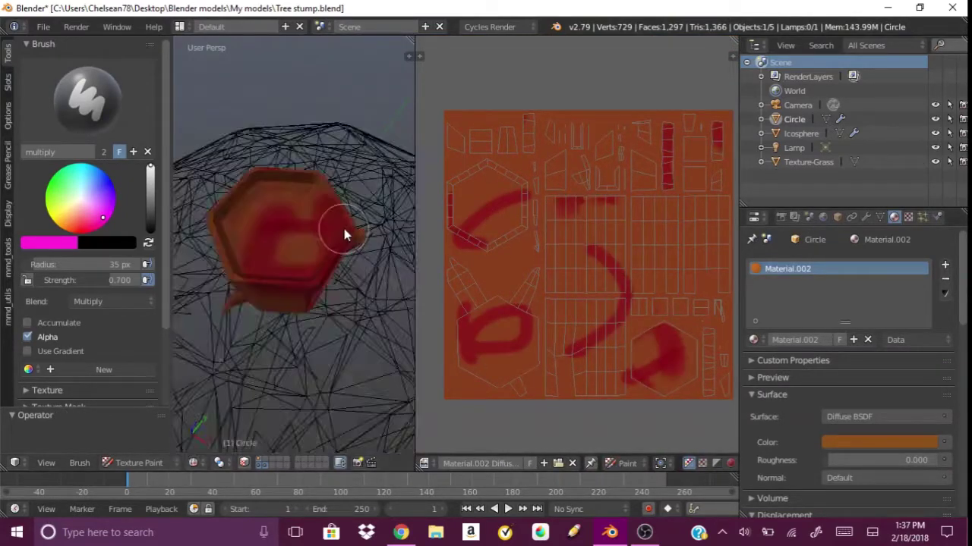
pyautogui.hotkey('ctrl', 'z')
pyautogui.hotkey('ctrl', 'z')
pyautogui.hotkey('ctrl', 'z')
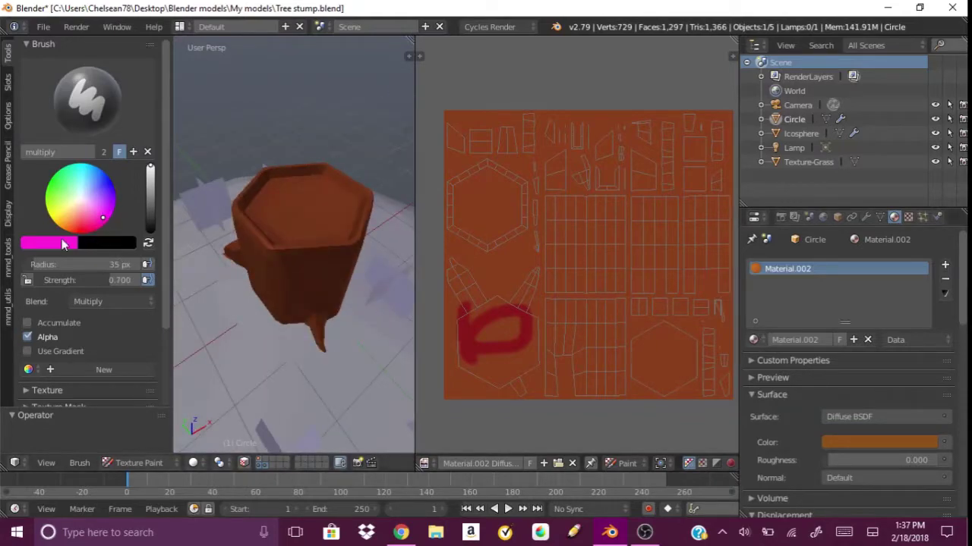
# Sample the peach colour into a new palette, dab it on the stump top, then undo
pyautogui.press('s')
pyautogui.click(217, 250)
pyautogui.click(72, 214)
pyautogui.scroll(3, 284, 177)
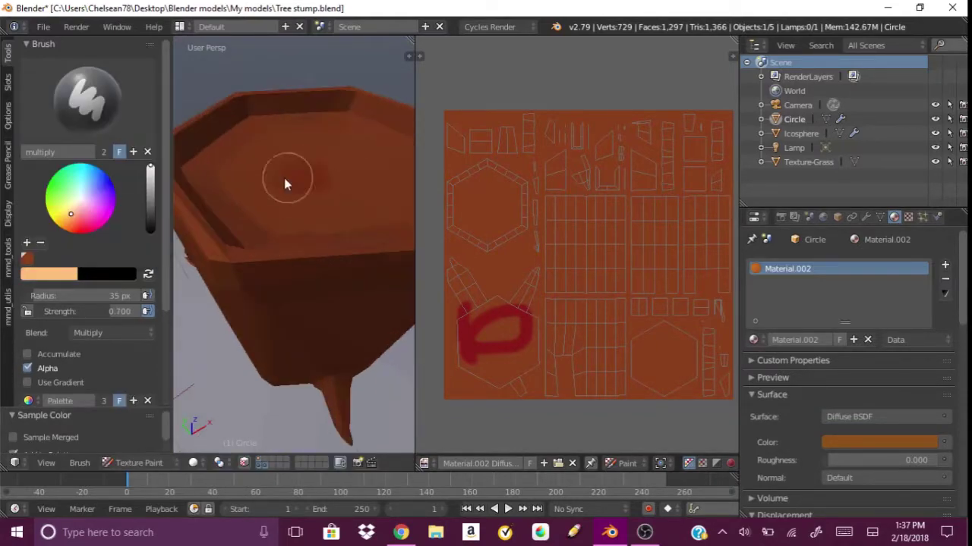
pyautogui.click(292, 168)
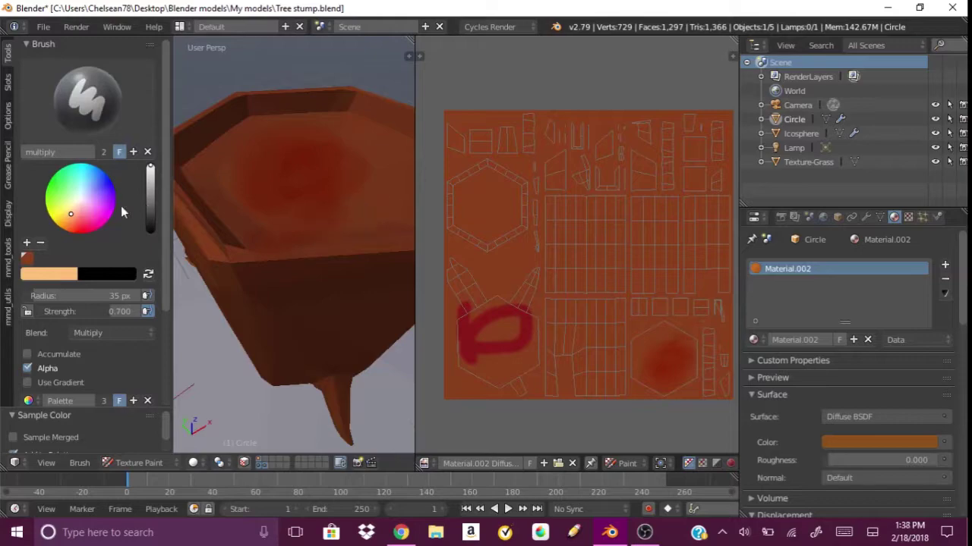
pyautogui.moveTo(274, 160); pyautogui.dragTo(349, 190)
pyautogui.hotkey('ctrl', 'z')
pyautogui.hotkey('ctrl', 'z')
pyautogui.hotkey('ctrl', 'z')
# Choose the TexDraw brush and undo a test peach stroke on the stump top
pyautogui.click(87, 97)
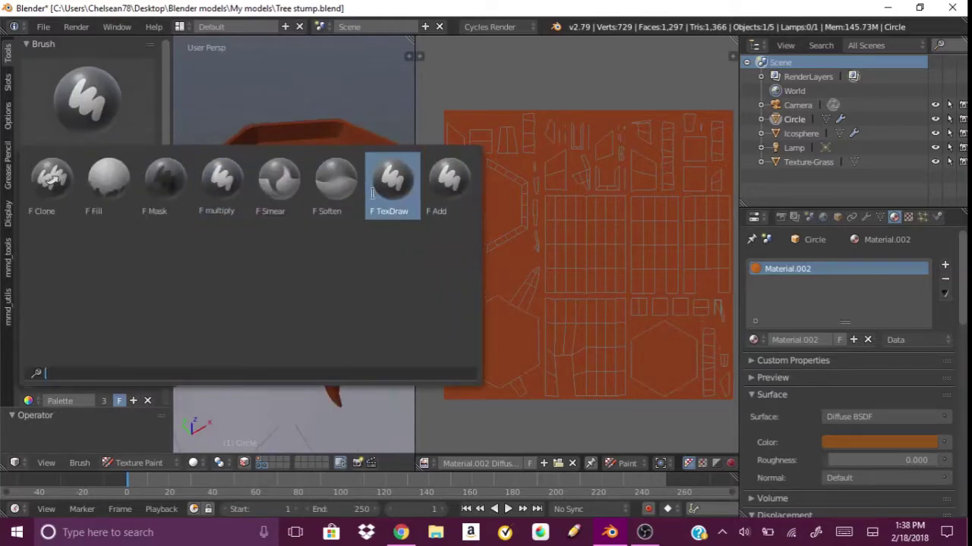
pyautogui.click(372, 193)
pyautogui.moveTo(334, 173); pyautogui.dragTo(243, 194)
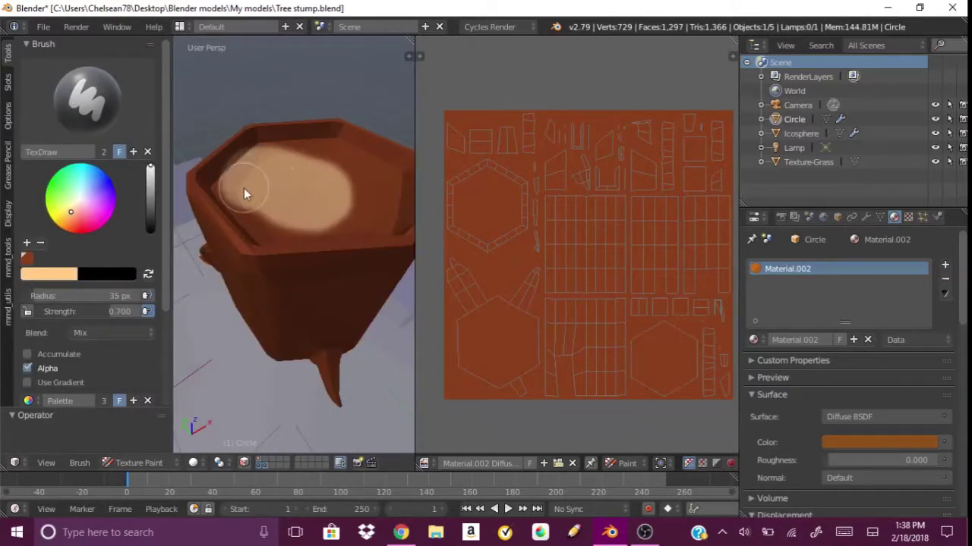
pyautogui.hotkey('ctrl', 'z')
# Set the brush stroke method to Airbrush and its blending to Multiply
pyautogui.scroll(-2, 98, 329)
pyautogui.scroll(-2, 96, 331)
pyautogui.click(95, 331)
pyautogui.scroll(-2, 95, 333)
pyautogui.click(109, 311)
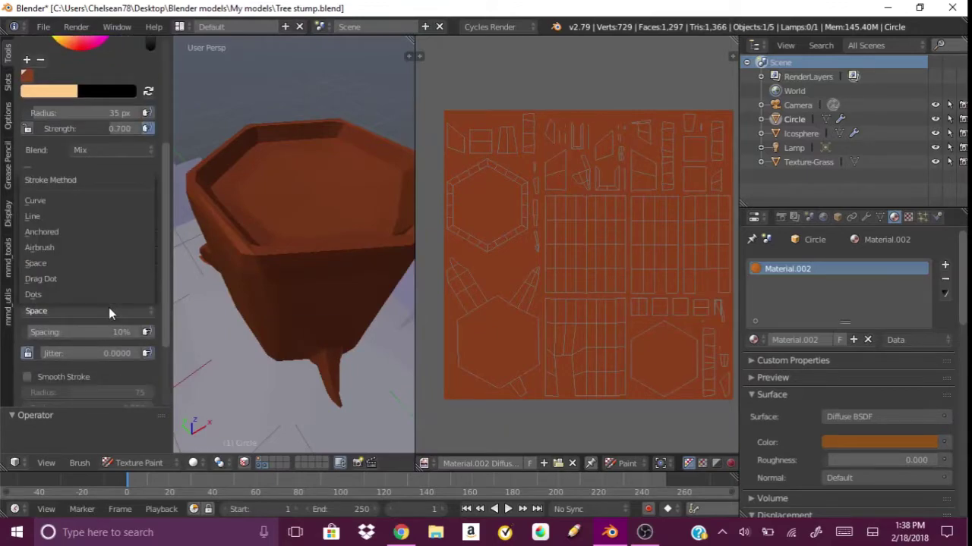
pyautogui.click(91, 248)
pyautogui.click(98, 234)
pyautogui.click(239, 147)
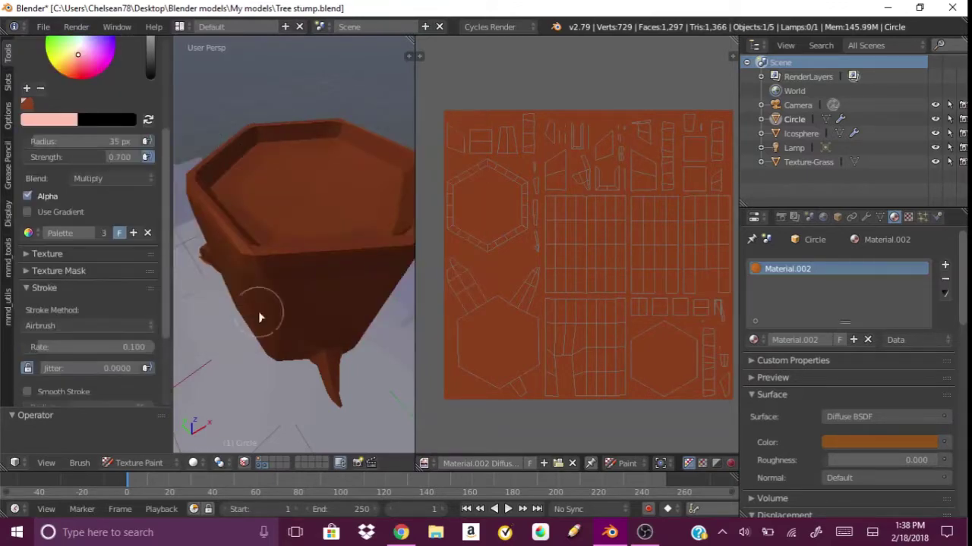
# Raise the brush radius to 79 px and dab a dark mark on the stump's side
pyautogui.moveTo(263, 273); pyautogui.dragTo(228, 197, button='middle')
pyautogui.scroll(-4, 86, 125)
pyautogui.scroll(2, 92, 227)
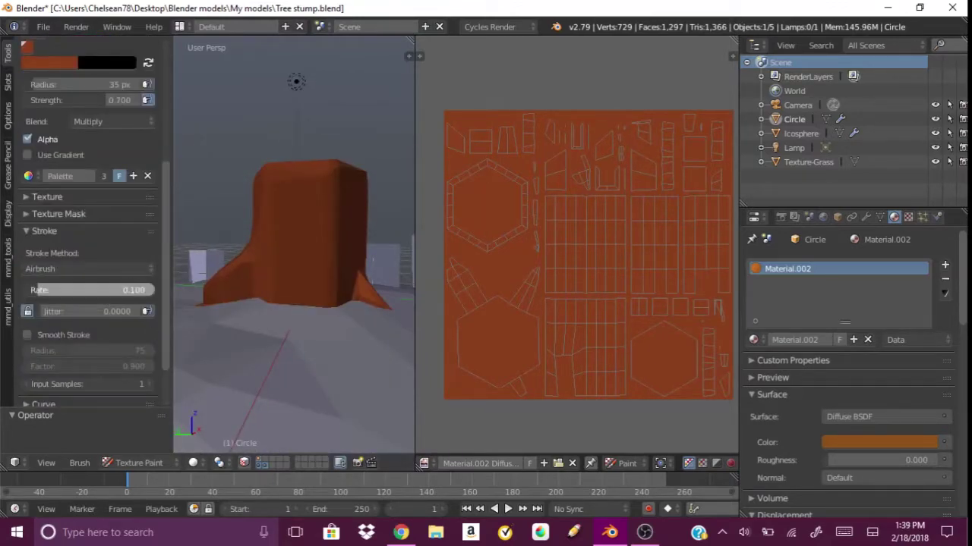
pyautogui.scroll(4, 98, 230)
pyautogui.moveTo(98, 226); pyautogui.dragTo(129, 226)
pyautogui.moveTo(303, 228); pyautogui.dragTo(343, 290, button='middle')
pyautogui.click(242, 352)
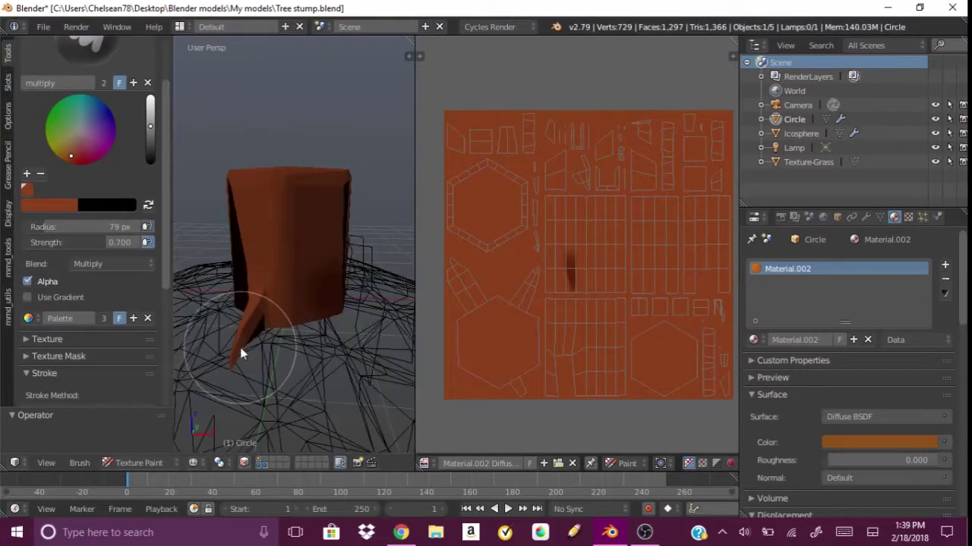
pyautogui.moveTo(241, 353); pyautogui.dragTo(297, 338, button='middle')
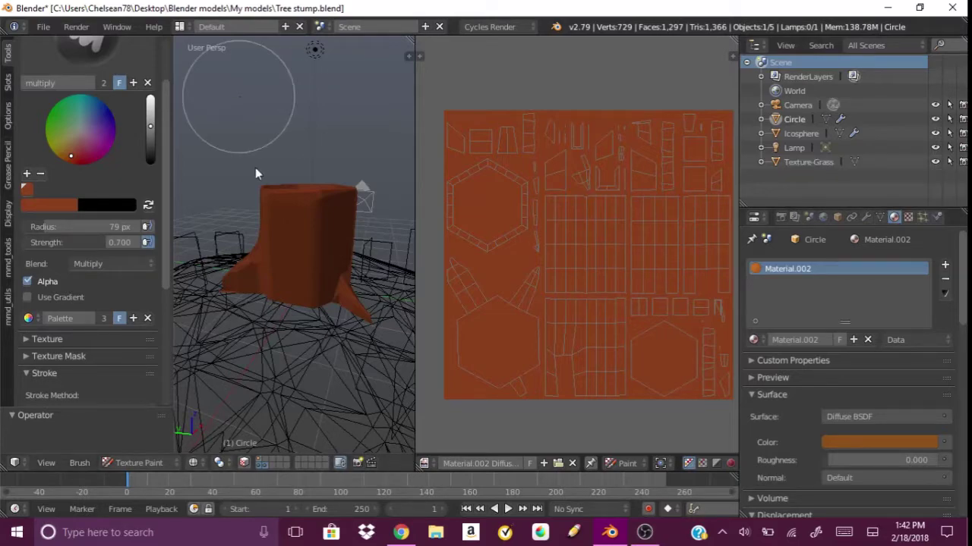
# Lower brush strength to 0.445 and widen the image editor, narrowing the scene list
pyautogui.moveTo(119, 242); pyautogui.dragTo(83, 243)
pyautogui.moveTo(415, 239); pyautogui.dragTo(546, 239)
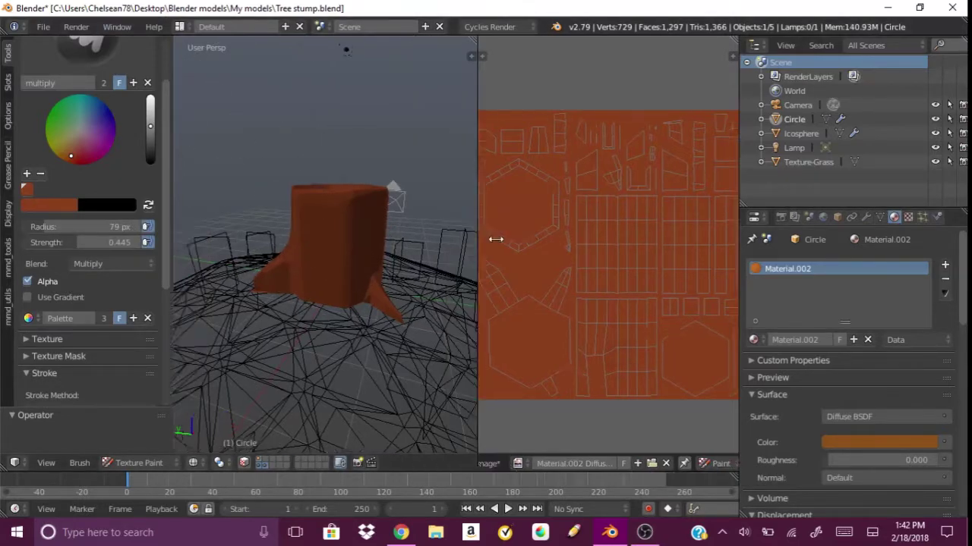
pyautogui.moveTo(740, 299); pyautogui.dragTo(838, 299)
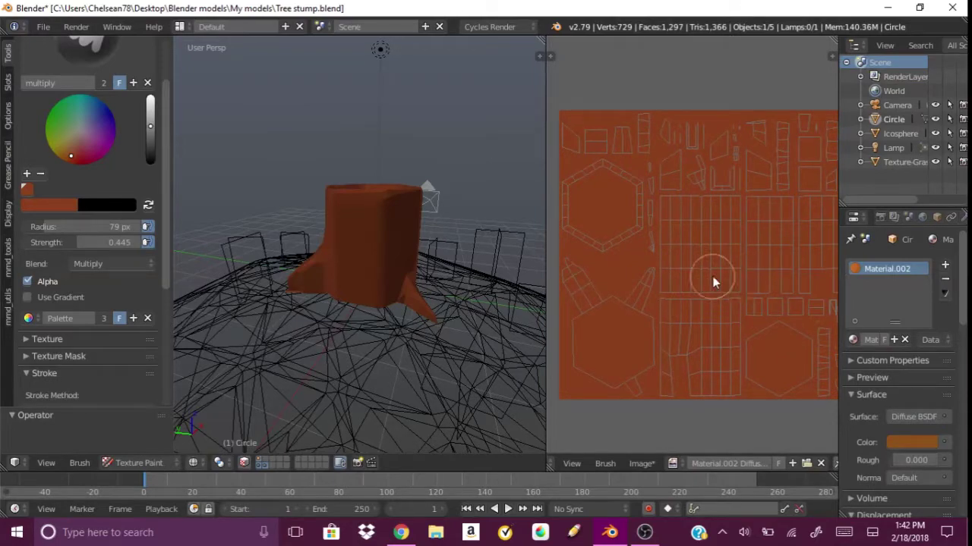
pyautogui.scroll(-3, 714, 282)
pyautogui.scroll(2, 785, 271)
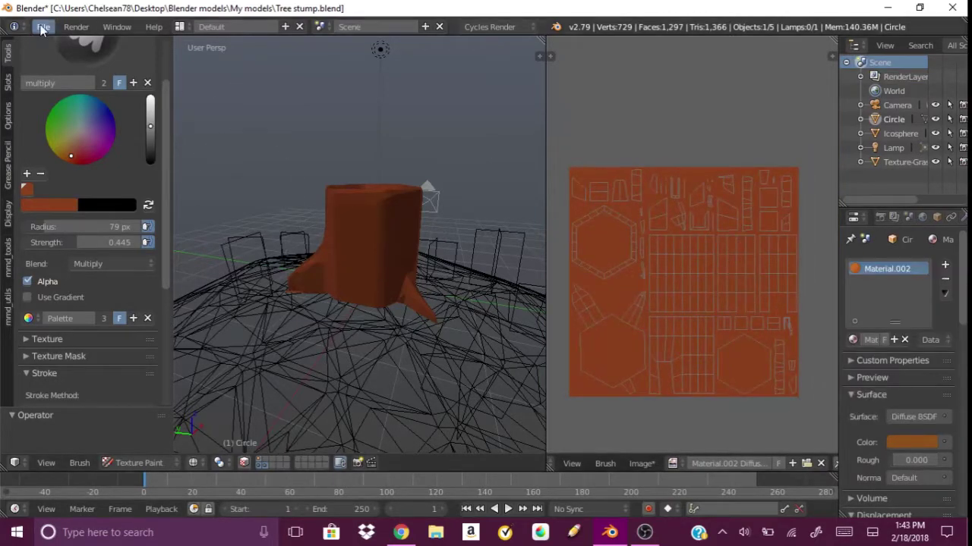
# Check the Input settings in File > User Preferences, then close it
pyautogui.click(42, 29)
pyautogui.click(76, 172)
pyautogui.click(205, 48)
pyautogui.click(557, 24)
# Paint black Multiply streaks near the stump's base
pyautogui.moveTo(410, 184)
pyautogui.mouseDown(button='middle')
pyautogui.moveTo(420, 204)
pyautogui.moveTo(303, 299)
pyautogui.mouseUp(button='middle')
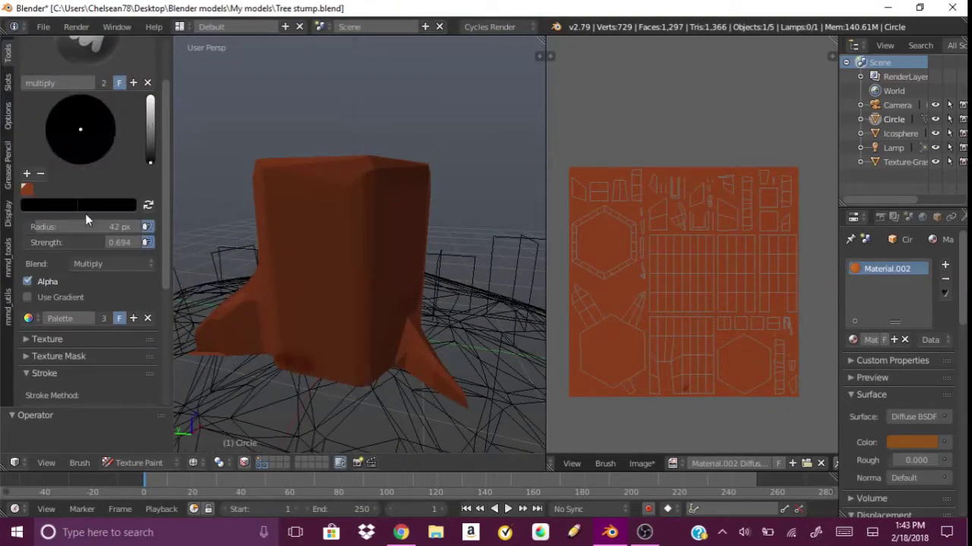
pyautogui.moveTo(343, 350); pyautogui.dragTo(309, 316)
pyautogui.hotkey('ctrl', 'Tab')
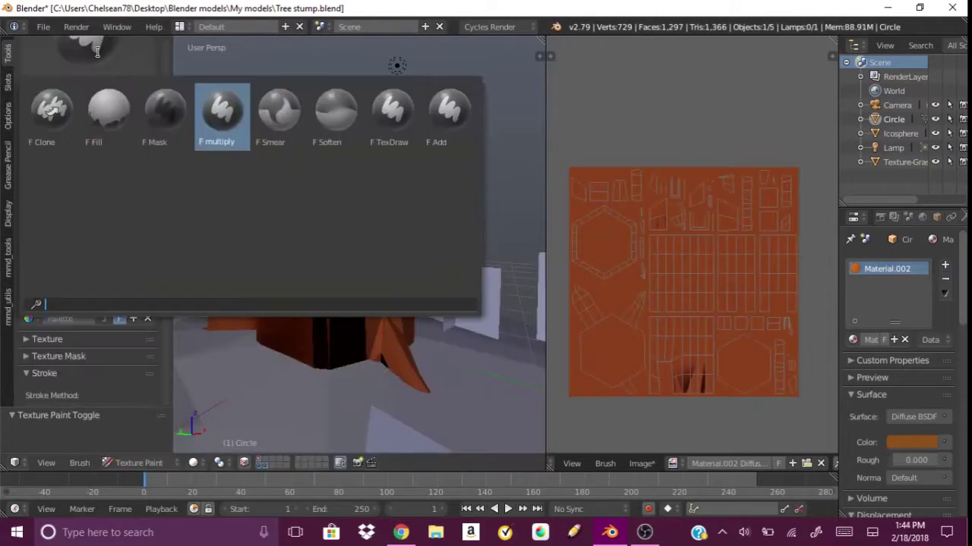
# Choose the Add brush, paint a peach patch on the stump top, and switch to Line strokes
pyautogui.click(448, 112)
pyautogui.moveTo(276, 332); pyautogui.dragTo(250, 228, button='middle')
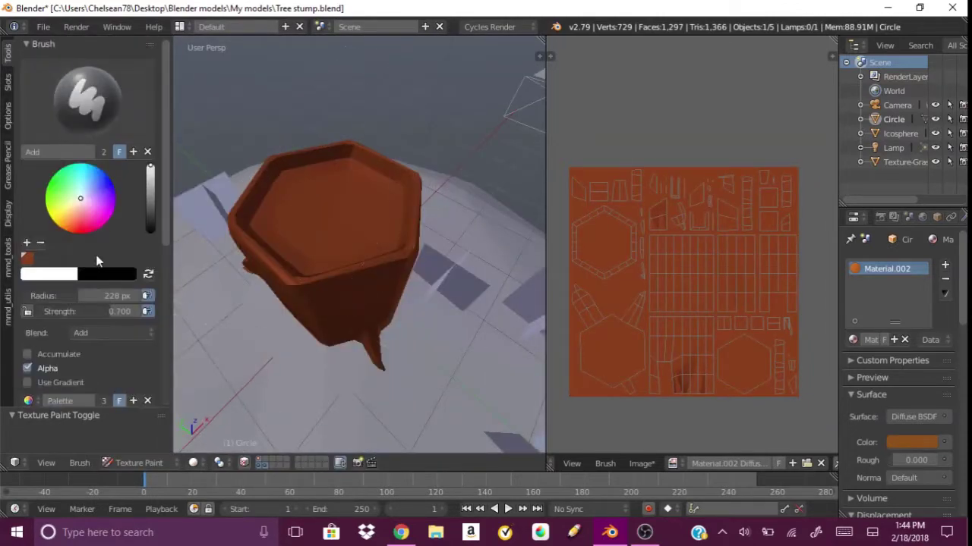
pyautogui.moveTo(322, 189)
pyautogui.mouseDown()
pyautogui.moveTo(281, 217)
pyautogui.moveTo(367, 224)
pyautogui.mouseUp()
pyautogui.scroll(-6, 91, 304)
pyautogui.click(88, 313)
pyautogui.click(84, 310)
pyautogui.click(73, 280)
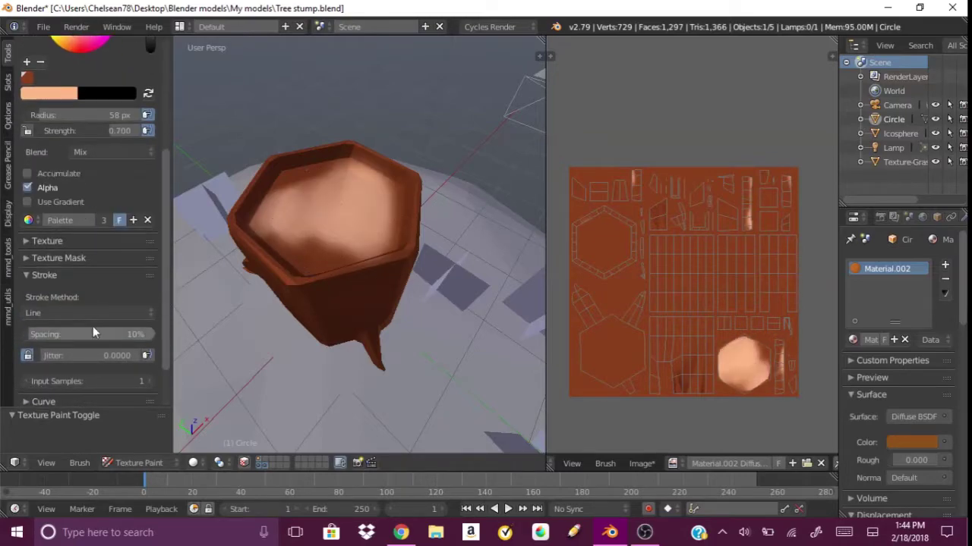
# Try the Curve then Dots stroke methods, painting peach dots across the top
pyautogui.click(88, 313)
pyautogui.click(68, 202)
pyautogui.click(87, 313)
pyautogui.click(72, 220)
pyautogui.moveTo(327, 176); pyautogui.dragTo(299, 256)
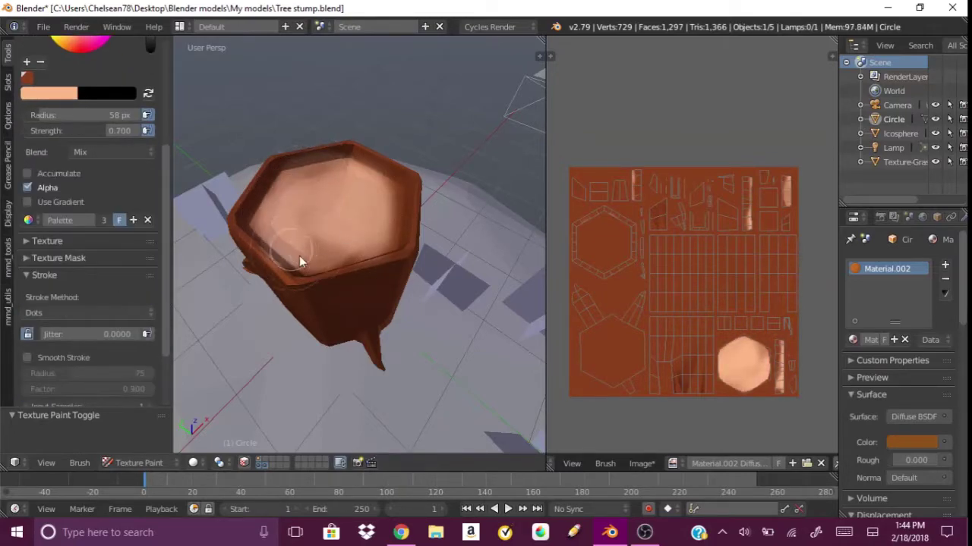
pyautogui.scroll(2, 357, 262)
pyautogui.scroll(3, 405, 270)
# Set the brush radius to 17 px and brighten the stump's inner top face
pyautogui.moveTo(446, 261)
pyautogui.mouseDown(button='middle')
pyautogui.moveTo(343, 300)
pyautogui.moveTo(261, 235)
pyautogui.moveTo(399, 350)
pyautogui.moveTo(302, 292)
pyautogui.moveTo(355, 121)
pyautogui.mouseUp(button='middle')
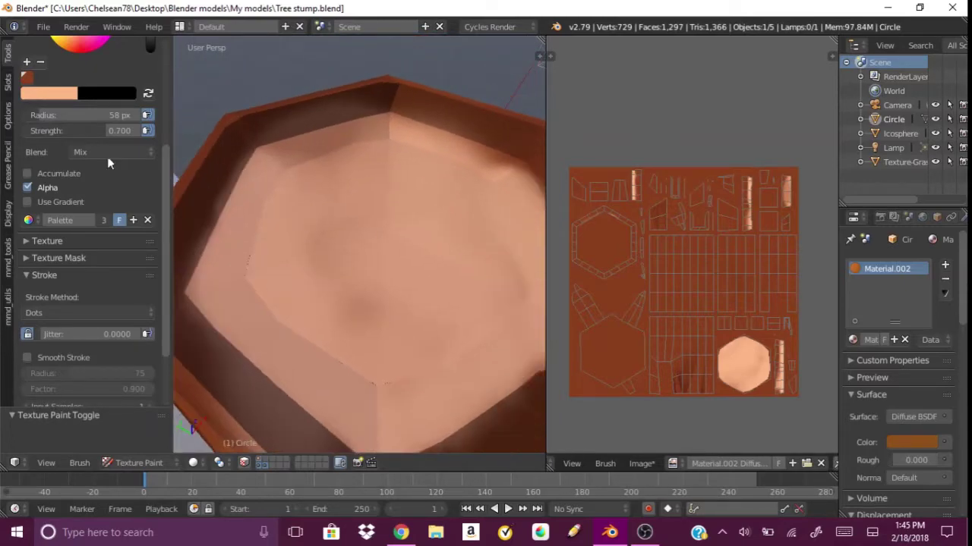
pyautogui.moveTo(33, 114); pyautogui.dragTo(53, 114)
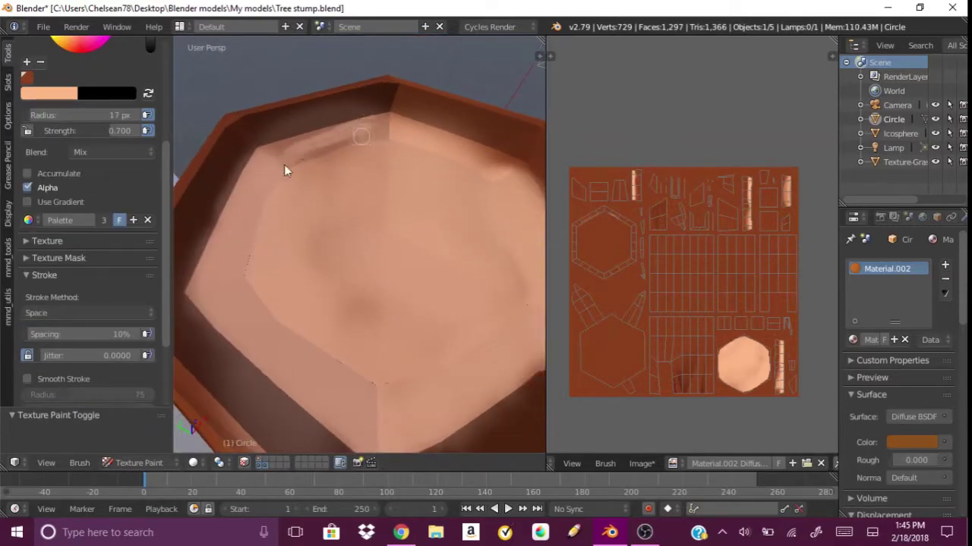
pyautogui.moveTo(305, 141)
pyautogui.mouseDown(button='middle')
pyautogui.moveTo(360, 323)
pyautogui.moveTo(413, 185)
pyautogui.mouseUp(button='middle')
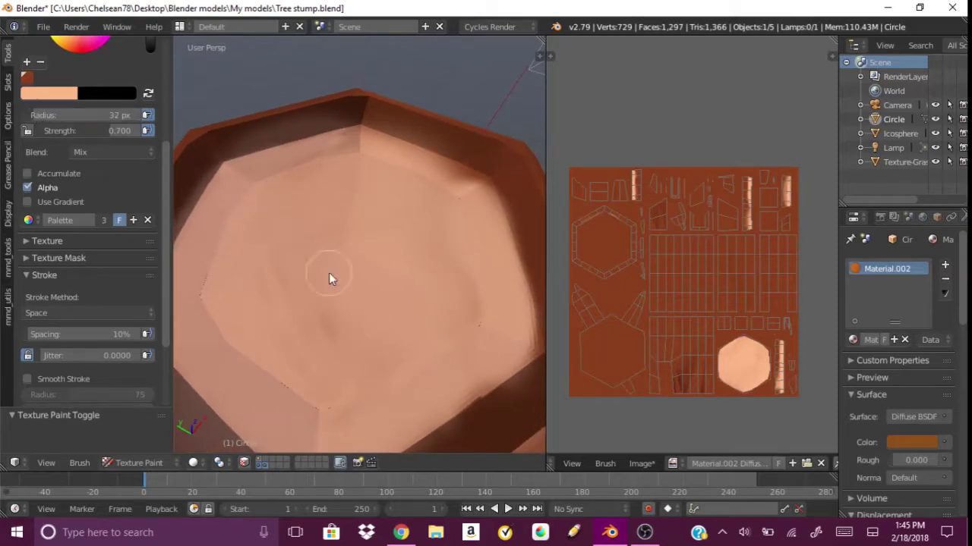
pyautogui.moveTo(462, 337)
pyautogui.mouseDown(button='middle')
pyautogui.moveTo(275, 217)
pyautogui.moveTo(267, 314)
pyautogui.moveTo(370, 188)
pyautogui.mouseUp(button='middle')
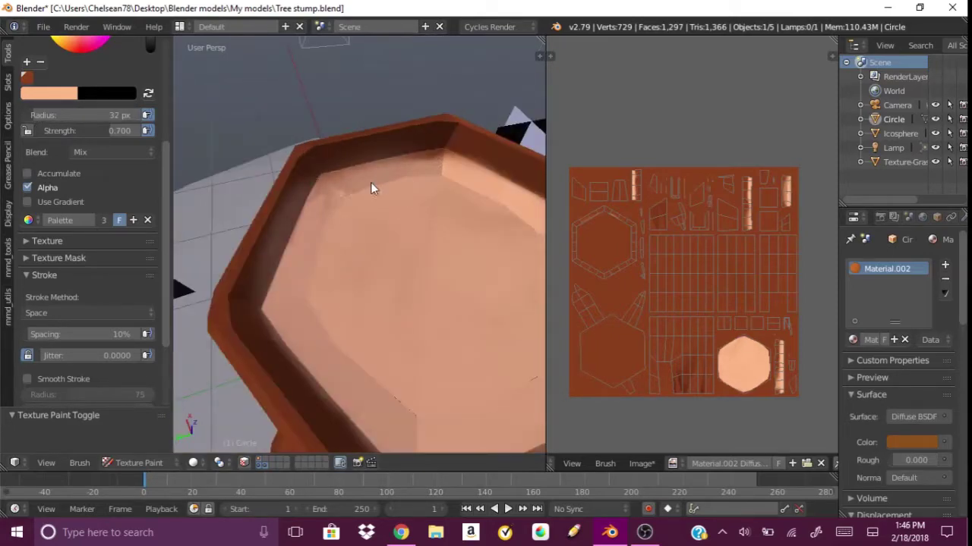
pyautogui.moveTo(371, 187); pyautogui.dragTo(396, 178)
# Sample the rim's dark orange and inspect the inner faces from several angles
pyautogui.moveTo(424, 205)
pyautogui.mouseDown(button='middle')
pyautogui.moveTo(247, 351)
pyautogui.moveTo(321, 273)
pyautogui.moveTo(458, 199)
pyautogui.mouseUp(button='middle')
pyautogui.moveTo(326, 173); pyautogui.dragTo(334, 179, button='middle')
pyautogui.press('s')
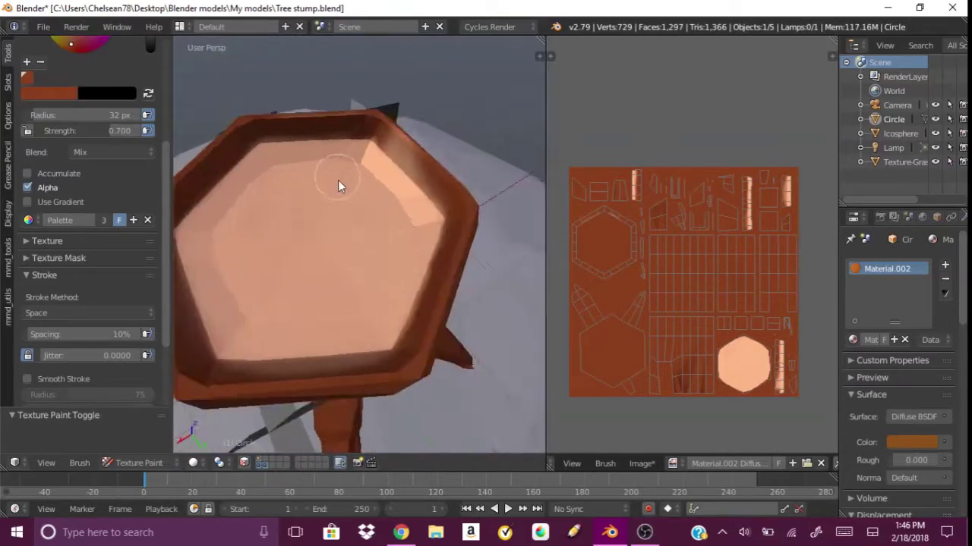
pyautogui.scroll(4, 340, 184)
pyautogui.moveTo(403, 193); pyautogui.dragTo(326, 148, button='middle')
pyautogui.moveTo(460, 174)
pyautogui.mouseDown(button='middle')
pyautogui.moveTo(336, 145)
pyautogui.moveTo(228, 162)
pyautogui.moveTo(423, 163)
pyautogui.moveTo(250, 174)
pyautogui.moveTo(357, 184)
pyautogui.moveTo(358, 199)
pyautogui.moveTo(340, 199)
pyautogui.moveTo(300, 232)
pyautogui.moveTo(428, 176)
pyautogui.mouseUp(button='middle')
# Sample the peach top colour, shrink the brush to 7 px, and raise its strength to 1.000
pyautogui.press('s')
pyautogui.scroll(3, 83, 190)
pyautogui.moveTo(66, 141); pyautogui.dragTo(72, 150)
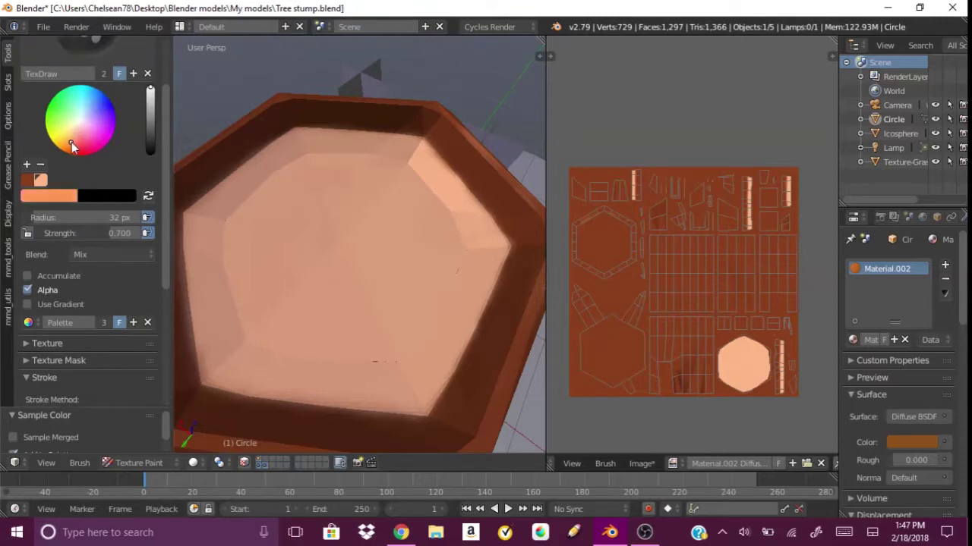
pyautogui.moveTo(114, 217); pyautogui.dragTo(34, 218)
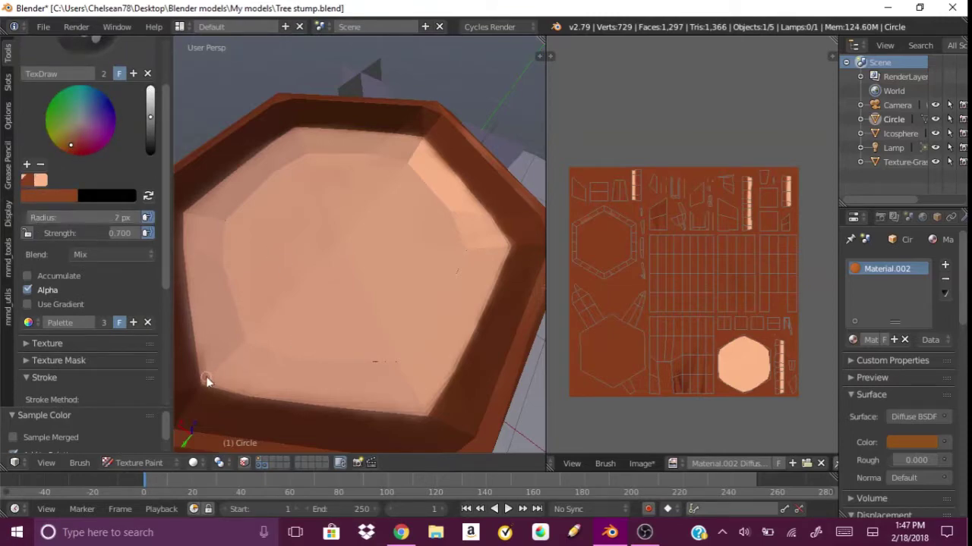
pyautogui.moveTo(296, 365)
pyautogui.mouseDown()
pyautogui.moveTo(241, 376)
pyautogui.moveTo(341, 364)
pyautogui.mouseUp()
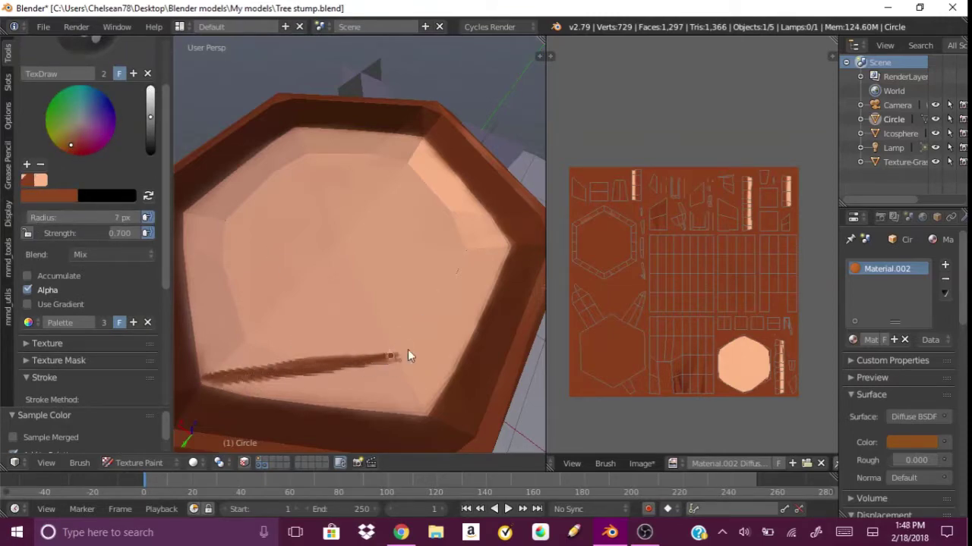
pyautogui.moveTo(427, 313); pyautogui.dragTo(363, 373)
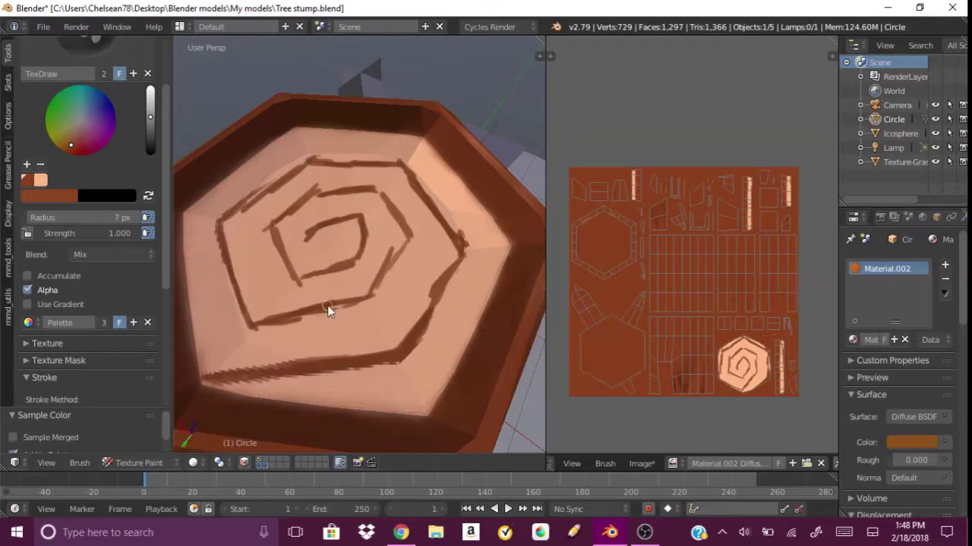
pyautogui.scroll(3, 328, 309)
pyautogui.moveTo(393, 281); pyautogui.dragTo(330, 392, button='middle')
pyautogui.scroll(2, 354, 338)
# Enlarge the brush to 19 px and paint thick dark strokes along the stump top's outer edges
pyautogui.press('f')
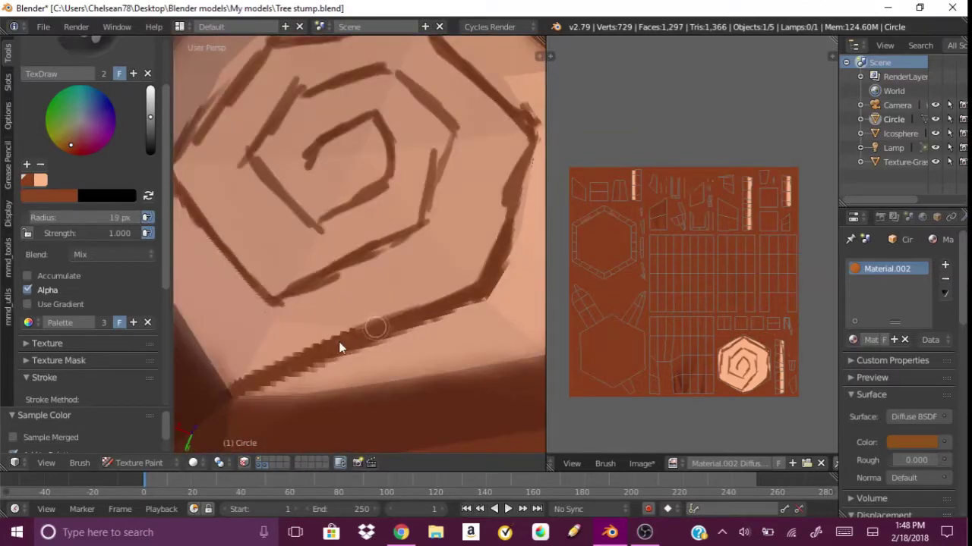
pyautogui.moveTo(338, 348); pyautogui.dragTo(391, 319)
pyautogui.moveTo(391, 319); pyautogui.dragTo(425, 345, button='middle')
pyautogui.moveTo(425, 346); pyautogui.dragTo(512, 306)
pyautogui.moveTo(512, 306); pyautogui.dragTo(404, 321, button='middle')
pyautogui.scroll(2, 405, 320)
pyautogui.moveTo(383, 296); pyautogui.dragTo(400, 223)
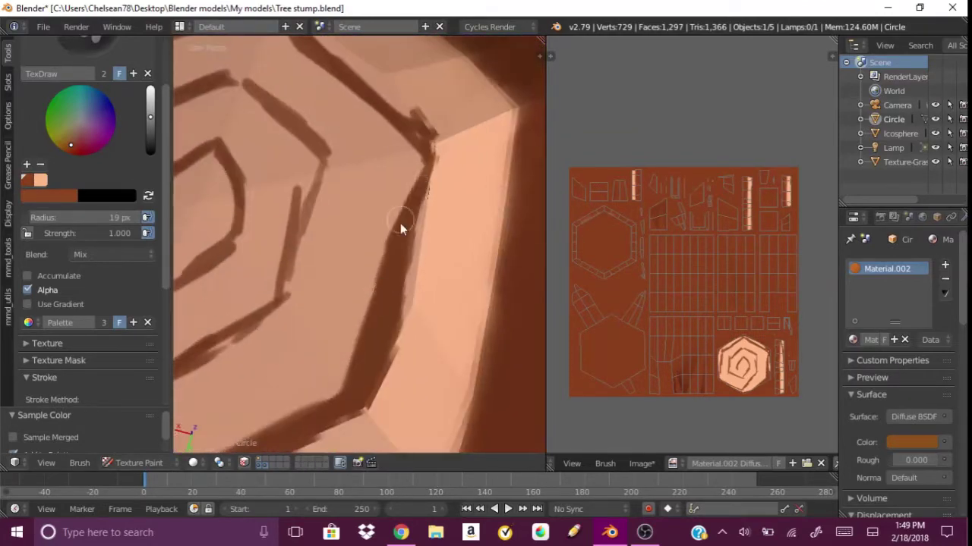
pyautogui.moveTo(408, 230)
pyautogui.mouseDown(button='middle')
pyautogui.moveTo(477, 235)
pyautogui.moveTo(400, 319)
pyautogui.moveTo(452, 268)
pyautogui.moveTo(417, 218)
pyautogui.moveTo(364, 321)
pyautogui.moveTo(397, 284)
pyautogui.moveTo(350, 254)
pyautogui.moveTo(493, 233)
pyautogui.moveTo(347, 306)
pyautogui.mouseUp(button='middle')
pyautogui.moveTo(347, 306); pyautogui.dragTo(434, 277)
pyautogui.moveTo(434, 277); pyautogui.dragTo(357, 355, button='middle')
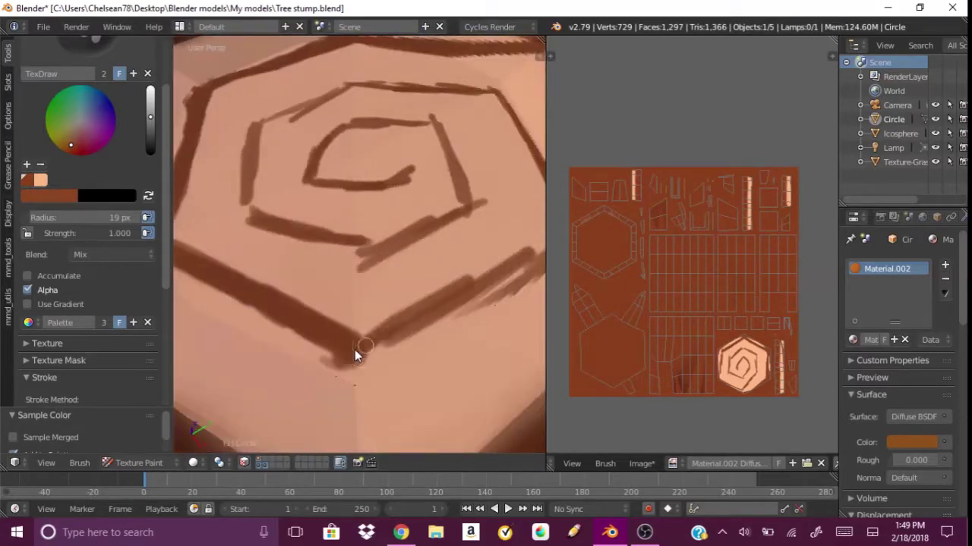
pyautogui.moveTo(356, 355); pyautogui.dragTo(429, 319)
pyautogui.moveTo(430, 319); pyautogui.dragTo(428, 299, button='middle')
pyautogui.moveTo(428, 299); pyautogui.dragTo(440, 297)
# Paint dark strokes along the spiral's lower and inner edges and into its centre
pyautogui.moveTo(439, 298); pyautogui.dragTo(296, 288, button='middle')
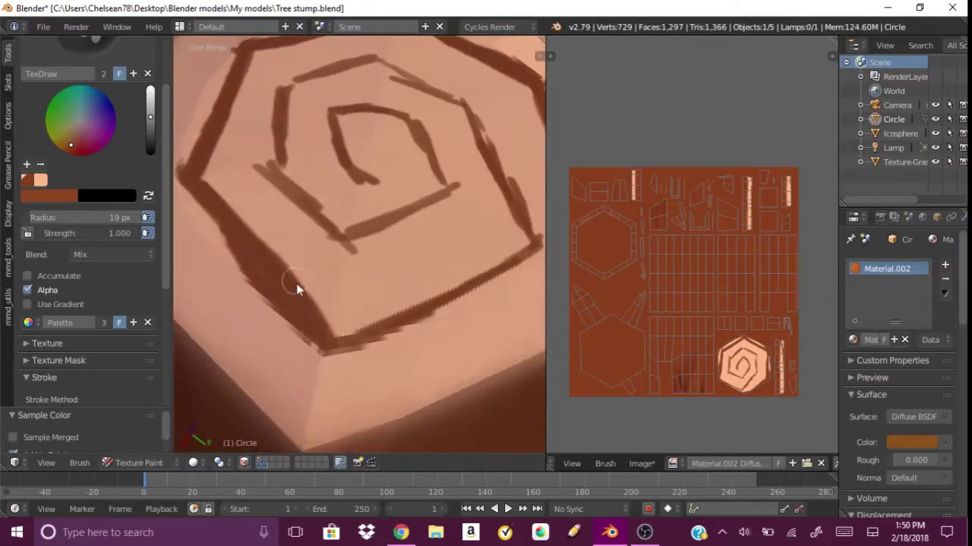
pyautogui.moveTo(337, 345); pyautogui.dragTo(447, 294)
pyautogui.moveTo(448, 295); pyautogui.dragTo(438, 275, button='middle')
pyautogui.moveTo(387, 294); pyautogui.dragTo(288, 336)
pyautogui.moveTo(289, 336); pyautogui.dragTo(343, 315, button='middle')
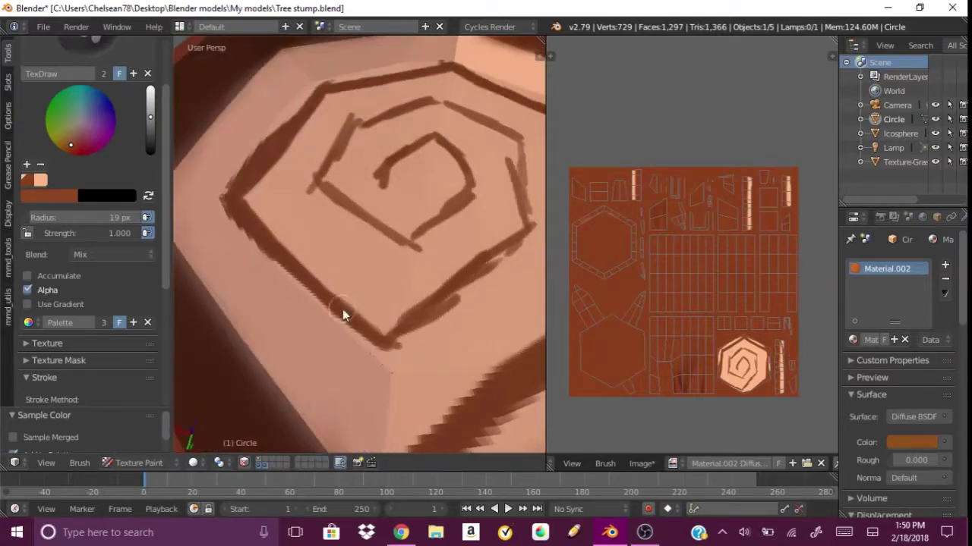
pyautogui.moveTo(422, 328); pyautogui.dragTo(464, 294)
pyautogui.moveTo(438, 308); pyautogui.dragTo(344, 337, button='middle')
pyautogui.moveTo(345, 336); pyautogui.dragTo(521, 310)
pyautogui.moveTo(521, 311); pyautogui.dragTo(382, 332, button='middle')
pyautogui.moveTo(382, 332); pyautogui.dragTo(435, 352)
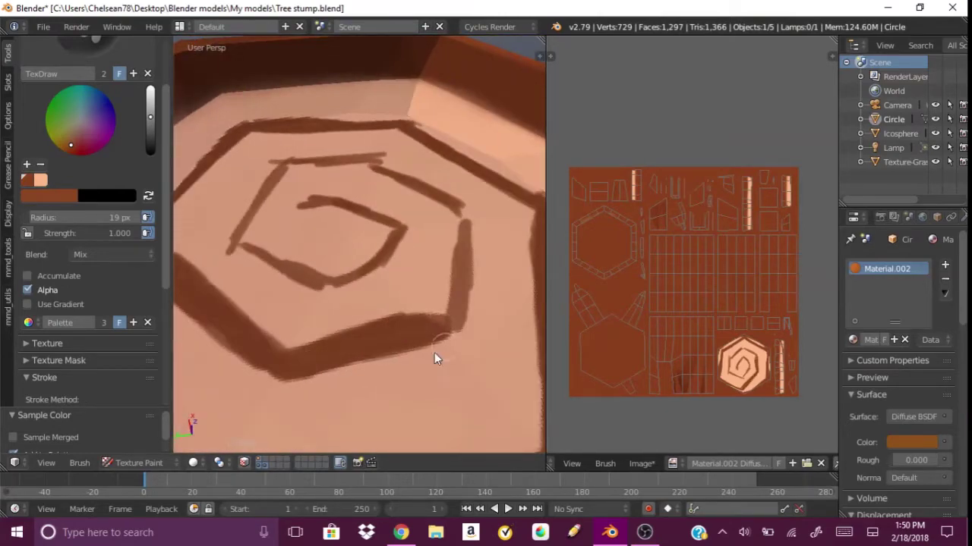
pyautogui.moveTo(434, 352)
pyautogui.mouseDown(button='middle')
pyautogui.moveTo(409, 342)
pyautogui.moveTo(415, 289)
pyautogui.moveTo(346, 334)
pyautogui.moveTo(299, 321)
pyautogui.mouseUp(button='middle')
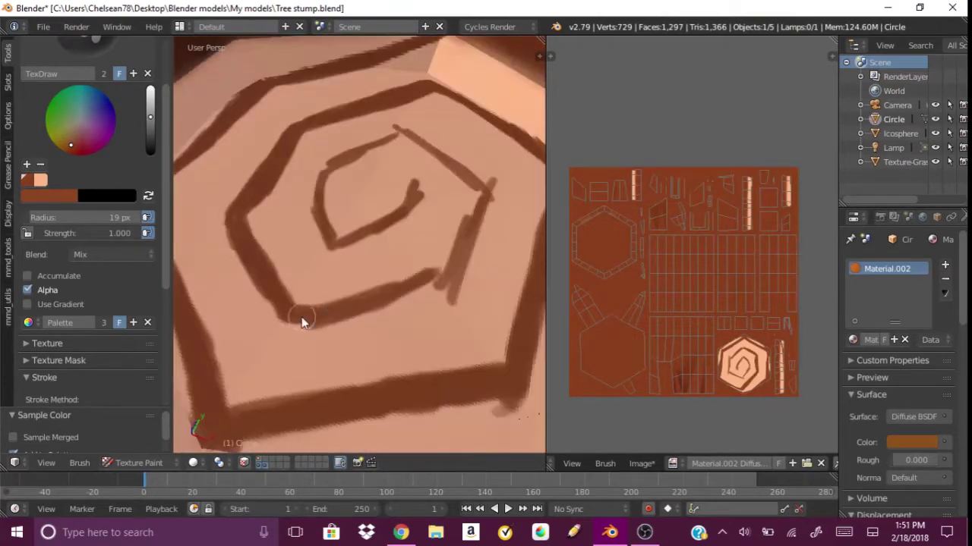
pyautogui.moveTo(299, 321)
pyautogui.mouseDown()
pyautogui.moveTo(390, 311)
pyautogui.moveTo(275, 321)
pyautogui.mouseUp()
pyautogui.moveTo(275, 321)
pyautogui.mouseDown(button='middle')
pyautogui.moveTo(361, 324)
pyautogui.moveTo(377, 314)
pyautogui.mouseUp(button='middle')
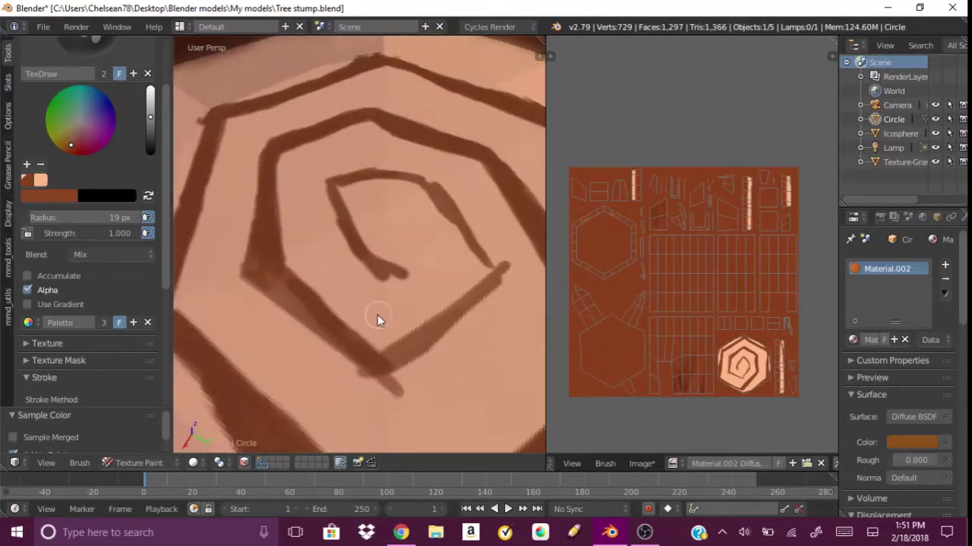
pyautogui.moveTo(377, 314)
pyautogui.mouseDown()
pyautogui.moveTo(459, 305)
pyautogui.moveTo(501, 277)
pyautogui.mouseUp()
pyautogui.moveTo(501, 277); pyautogui.dragTo(444, 372, button='middle')
pyautogui.moveTo(444, 372); pyautogui.dragTo(455, 319)
pyautogui.moveTo(456, 319)
pyautogui.mouseDown(button='middle')
pyautogui.moveTo(427, 334)
pyautogui.moveTo(304, 346)
pyautogui.mouseUp(button='middle')
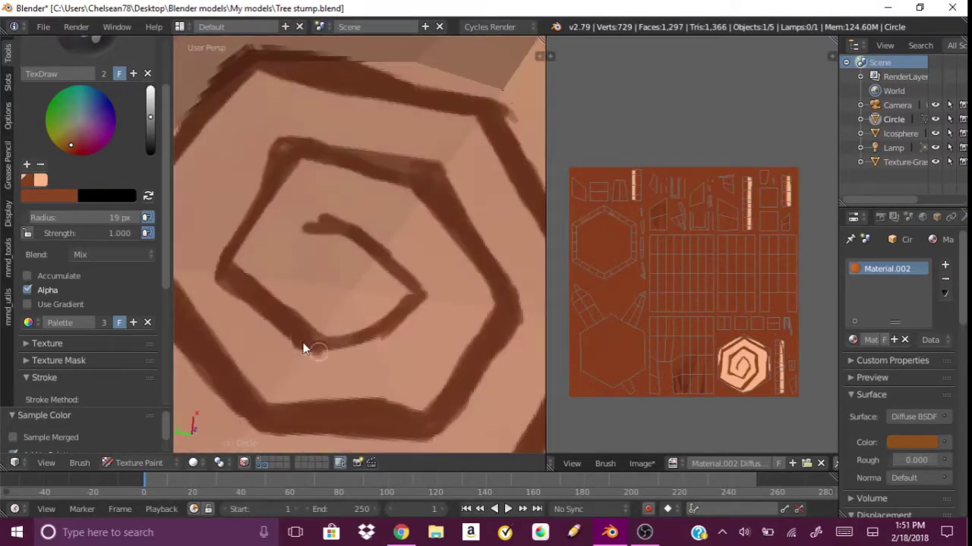
pyautogui.moveTo(303, 347); pyautogui.dragTo(357, 334)
pyautogui.moveTo(357, 334); pyautogui.dragTo(336, 316, button='middle')
pyautogui.moveTo(336, 317)
pyautogui.mouseDown()
pyautogui.moveTo(362, 206)
pyautogui.moveTo(350, 303)
pyautogui.mouseUp()
pyautogui.moveTo(349, 304)
pyautogui.mouseDown(button='middle')
pyautogui.moveTo(317, 331)
pyautogui.moveTo(407, 390)
pyautogui.moveTo(267, 391)
pyautogui.moveTo(229, 271)
pyautogui.mouseUp(button='middle')
# Switch to the Smear brush and lower its strength to about 0.28
pyautogui.press('5')
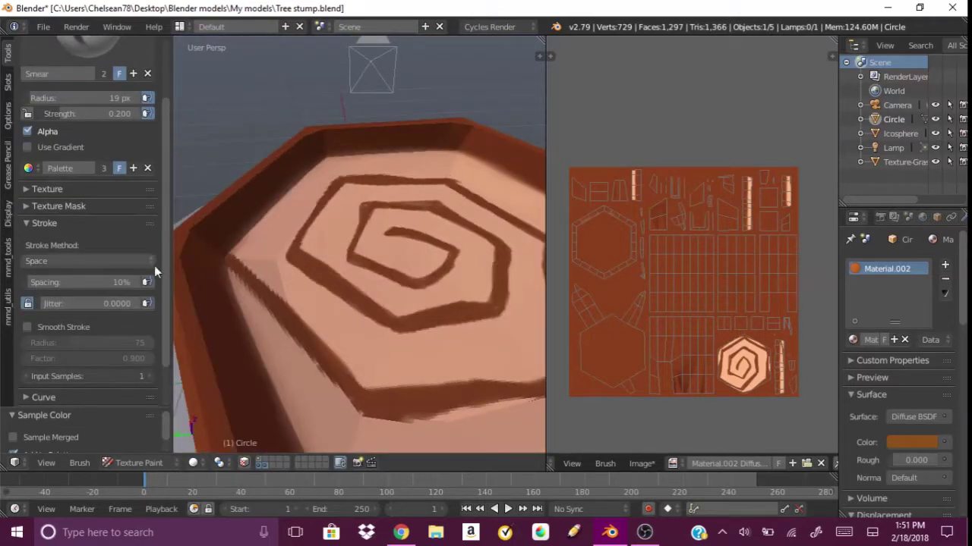
pyautogui.scroll(3, 154, 267)
pyautogui.moveTo(330, 388)
pyautogui.mouseDown(button='middle')
pyautogui.moveTo(375, 407)
pyautogui.moveTo(252, 422)
pyautogui.mouseUp(button='middle')
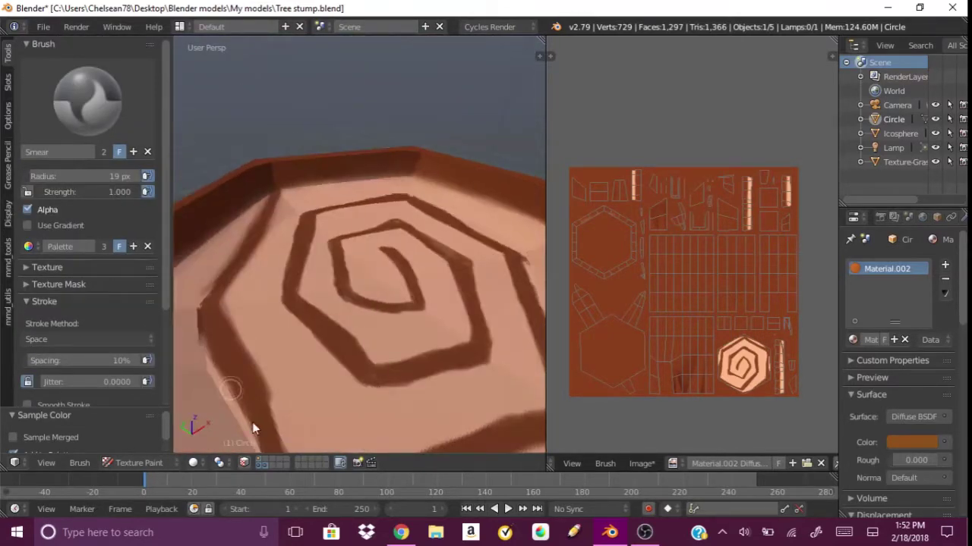
pyautogui.moveTo(63, 194); pyautogui.dragTo(30, 194)
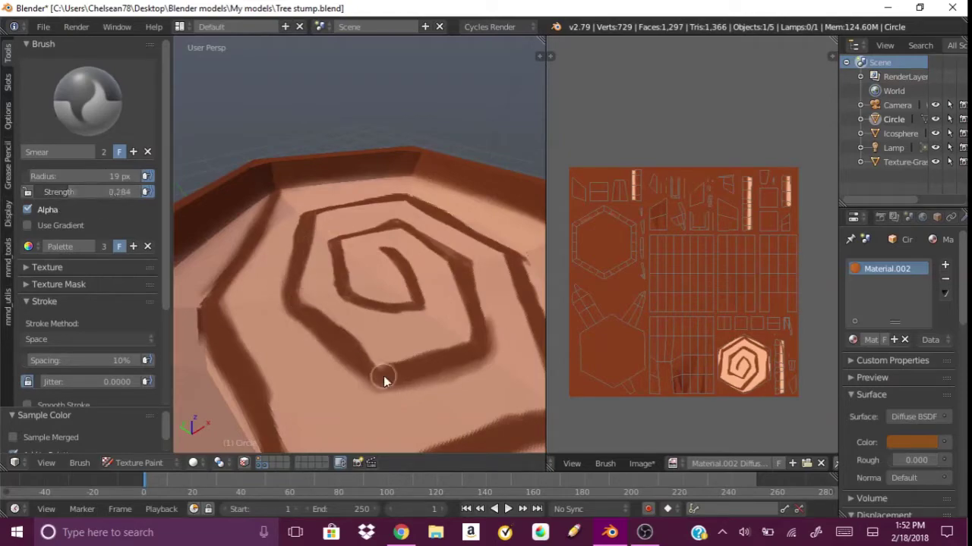
pyautogui.moveTo(313, 285); pyautogui.dragTo(323, 404, button='middle')
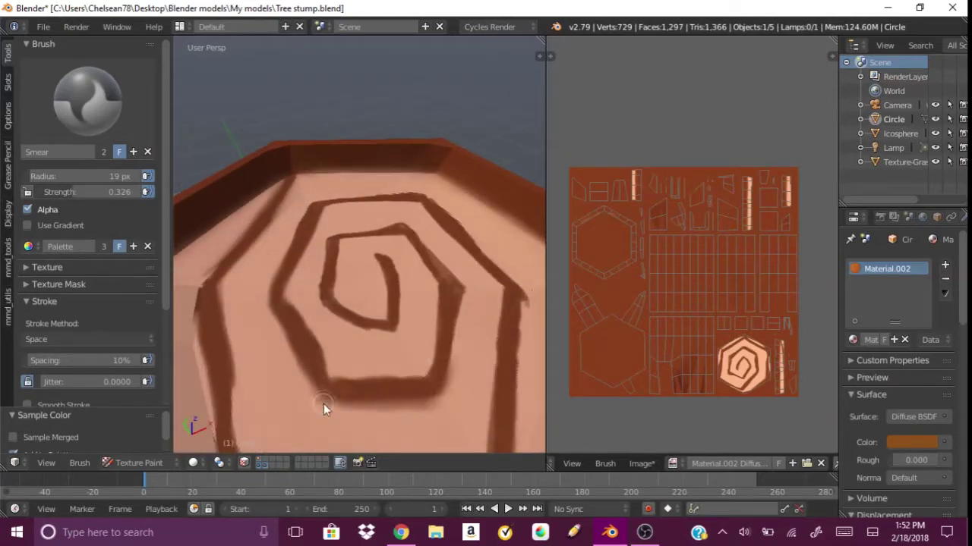
pyautogui.moveTo(311, 210)
pyautogui.mouseDown(button='middle')
pyautogui.moveTo(374, 255)
pyautogui.moveTo(499, 281)
pyautogui.mouseUp(button='middle')
# Choose the multiply brush and set it to a 115 px radius and 0.148 strength
pyautogui.click(88, 99)
pyautogui.click(76, 229)
pyautogui.press('f')
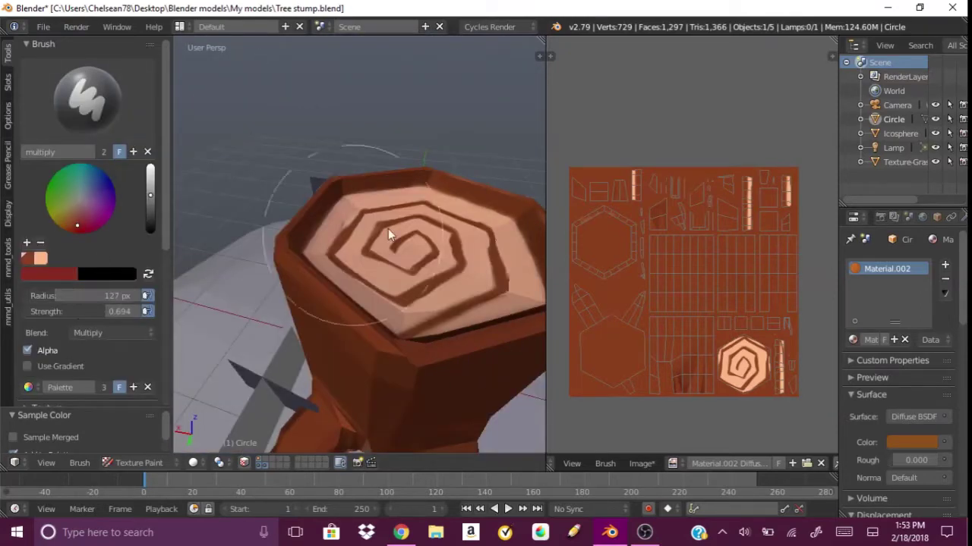
pyautogui.click(388, 229)
pyautogui.scroll(-5, 168, 228)
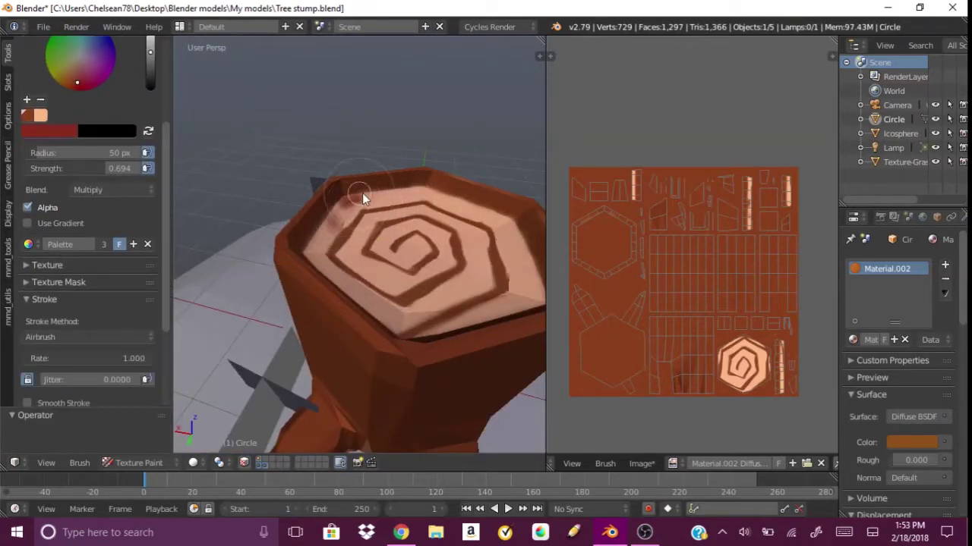
pyautogui.press('f')
pyautogui.click(169, 184)
pyautogui.scroll(3, 89, 214)
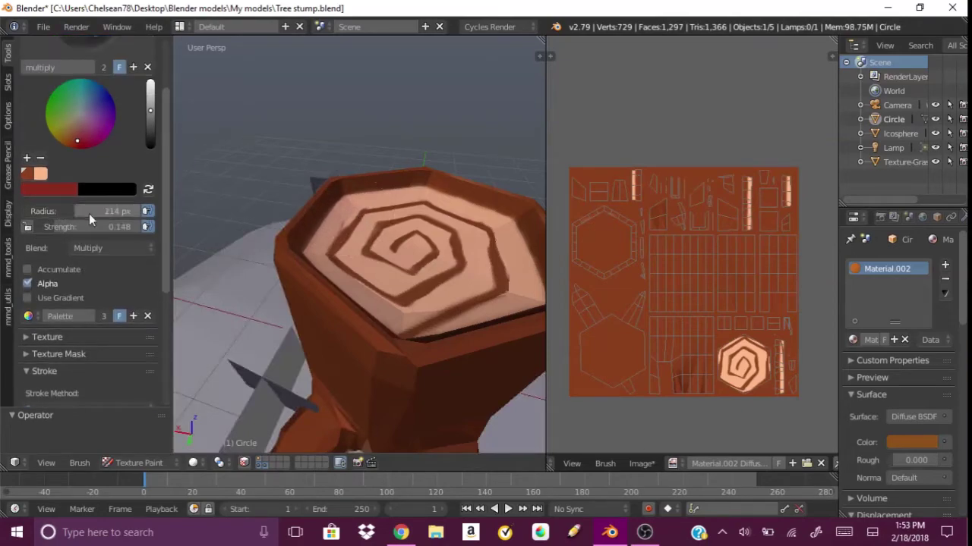
pyautogui.moveTo(89, 213); pyautogui.dragTo(61, 214)
pyautogui.moveTo(343, 212)
pyautogui.mouseDown(button='middle')
pyautogui.moveTo(372, 269)
pyautogui.moveTo(520, 242)
pyautogui.mouseUp(button='middle')
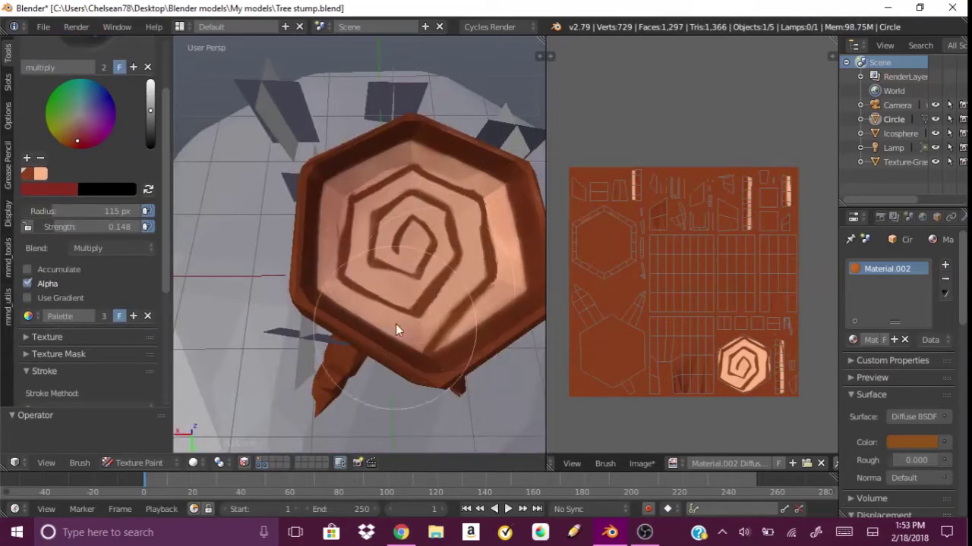
pyautogui.moveTo(396, 330)
pyautogui.mouseDown(button='middle')
pyautogui.moveTo(471, 226)
pyautogui.moveTo(271, 387)
pyautogui.moveTo(314, 311)
pyautogui.moveTo(348, 320)
pyautogui.moveTo(293, 333)
pyautogui.moveTo(327, 338)
pyautogui.mouseUp(button='middle')
# Enlarge the bottom area and turn it into the Node Editor framing the material's nodes
pyautogui.moveTo(704, 471); pyautogui.dragTo(703, 313)
pyautogui.click(14, 508)
pyautogui.click(46, 383)
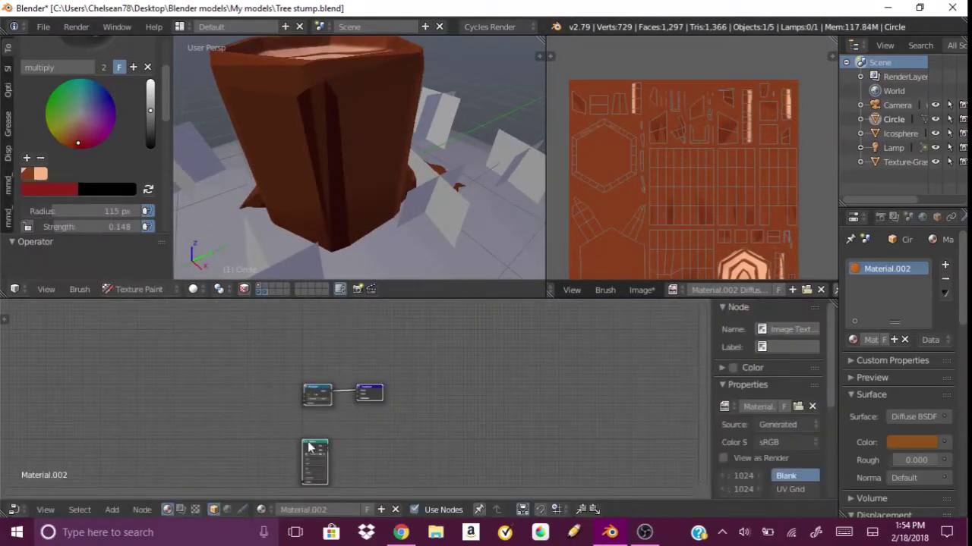
pyautogui.press('Home')
# Save the painted texture as Tree stump texture.png in the Desktop's Model materials folder
pyautogui.press('F3')
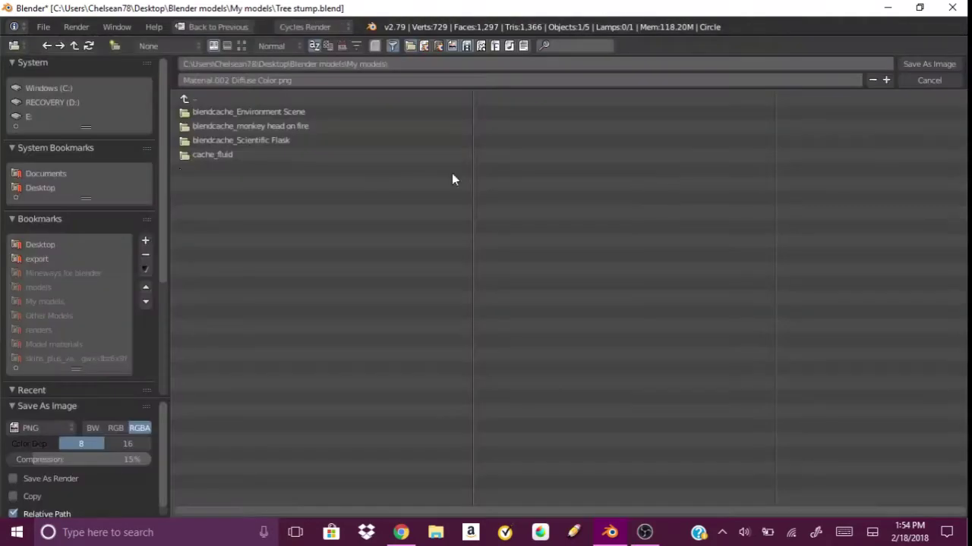
pyautogui.click(40, 244)
pyautogui.click(53, 344)
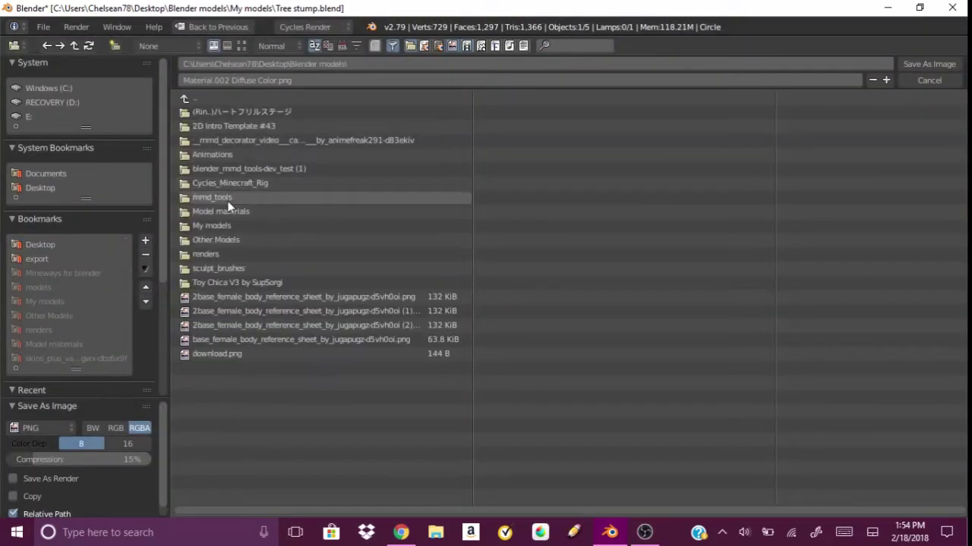
pyautogui.click(264, 81)
pyautogui.press('BackSpace')
pyautogui.write('Tree stump texture')
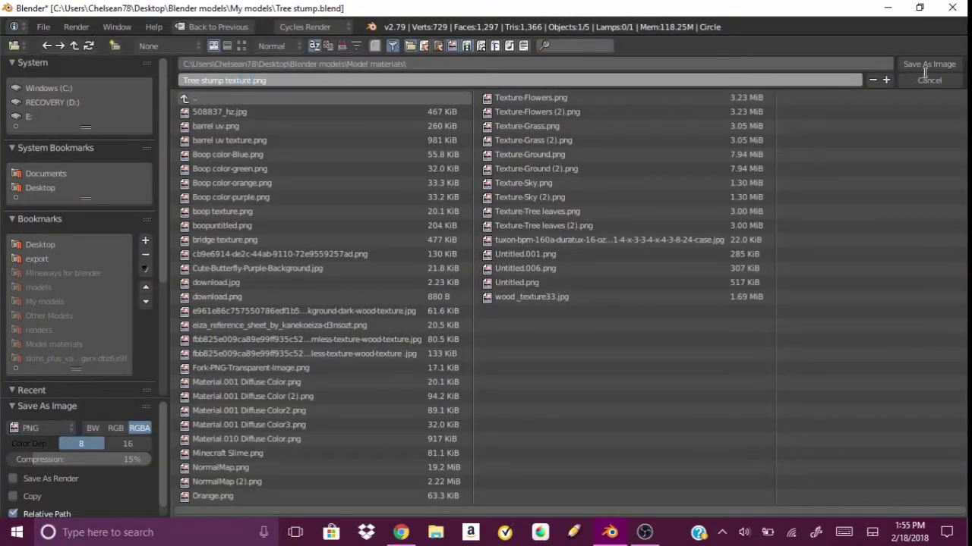
pyautogui.click(928, 64)
pyautogui.moveTo(303, 172); pyautogui.dragTo(394, 232, button='middle')
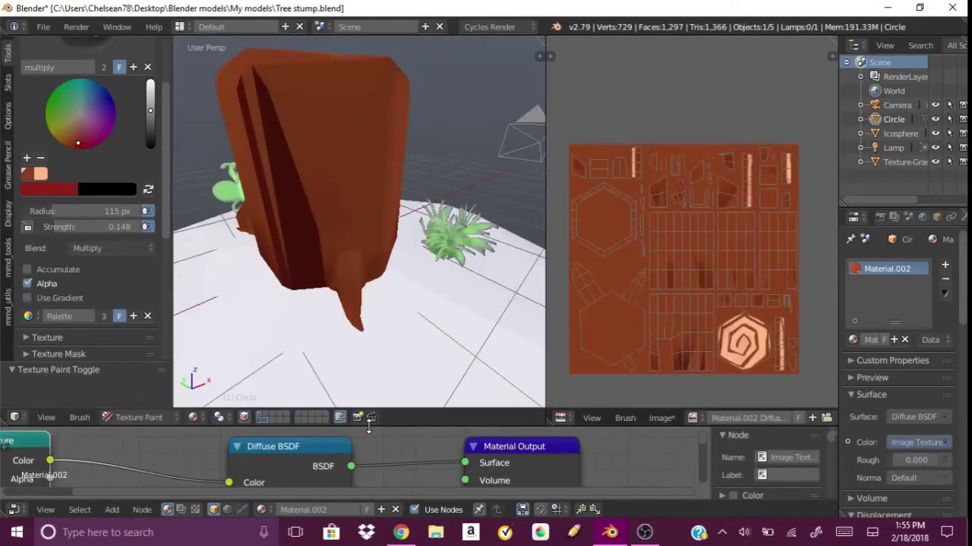
# Sample the stump's orange as the paint colour and set a 6 px brush radius
pyautogui.moveTo(365, 224)
pyautogui.mouseDown(button='middle')
pyautogui.moveTo(245, 319)
pyautogui.moveTo(334, 282)
pyautogui.mouseUp(button='middle')
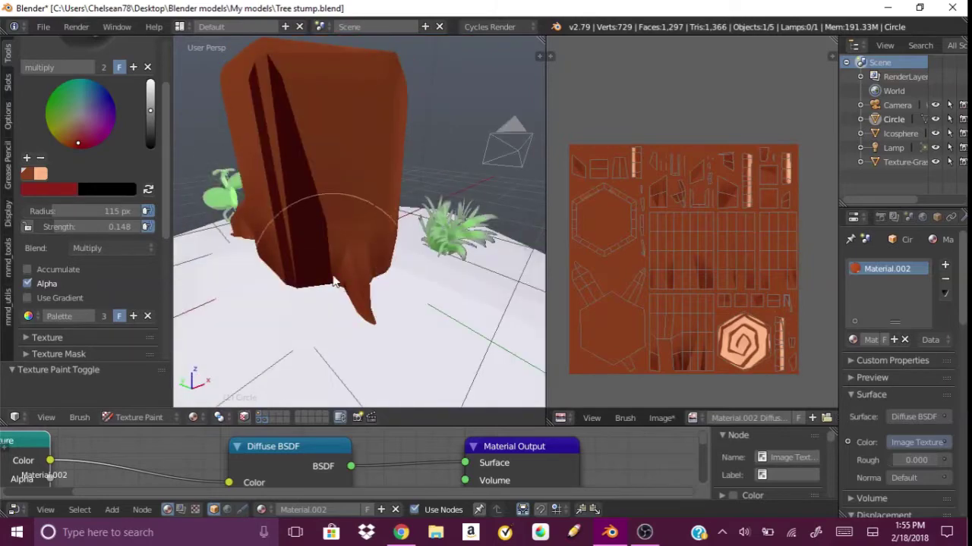
pyautogui.press('s')
pyautogui.moveTo(455, 228)
pyautogui.mouseDown(button='middle')
pyautogui.moveTo(407, 245)
pyautogui.moveTo(466, 321)
pyautogui.moveTo(283, 309)
pyautogui.moveTo(379, 278)
pyautogui.moveTo(357, 251)
pyautogui.mouseUp(button='middle')
pyautogui.press('s')
pyautogui.press('f')
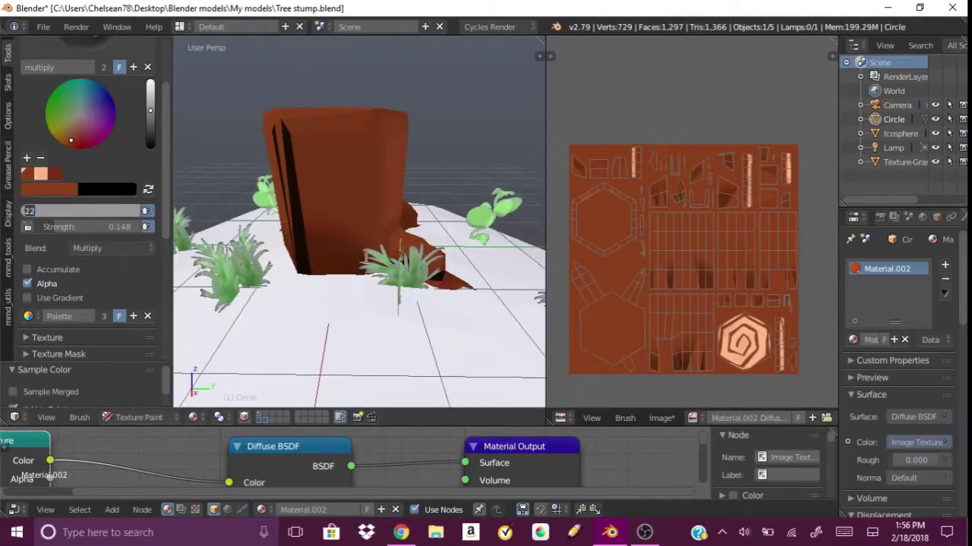
pyautogui.click(365, 256)
pyautogui.scroll(2, 357, 251)
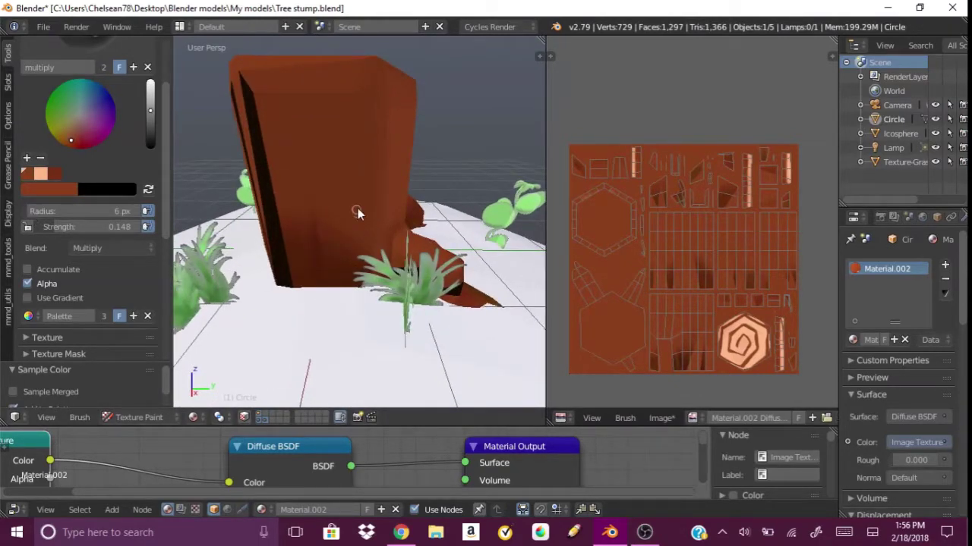
# Orbit around the stump to inspect each side and its split base
pyautogui.moveTo(358, 247); pyautogui.dragTo(343, 182, button='middle')
pyautogui.moveTo(359, 256)
pyautogui.mouseDown(button='middle')
pyautogui.moveTo(385, 226)
pyautogui.moveTo(399, 227)
pyautogui.moveTo(253, 245)
pyautogui.mouseUp(button='middle')
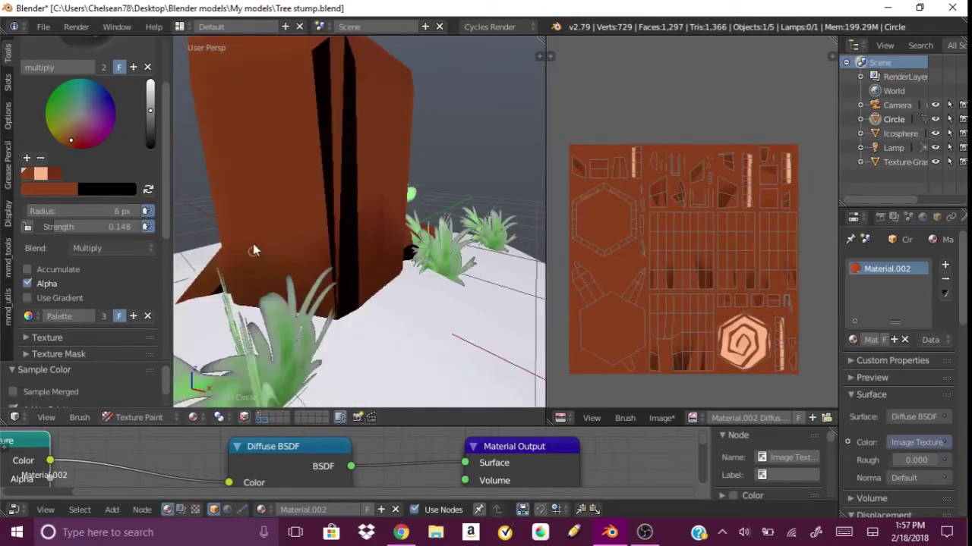
pyautogui.moveTo(287, 281)
pyautogui.mouseDown(button='middle')
pyautogui.moveTo(278, 210)
pyautogui.moveTo(291, 265)
pyautogui.moveTo(287, 76)
pyautogui.moveTo(304, 260)
pyautogui.moveTo(319, 154)
pyautogui.moveTo(343, 221)
pyautogui.moveTo(356, 201)
pyautogui.mouseUp(button='middle')
pyautogui.moveTo(395, 253)
pyautogui.mouseDown(button='middle')
pyautogui.moveTo(373, 232)
pyautogui.moveTo(433, 71)
pyautogui.moveTo(309, 319)
pyautogui.moveTo(378, 236)
pyautogui.moveTo(344, 148)
pyautogui.moveTo(338, 237)
pyautogui.moveTo(352, 302)
pyautogui.mouseUp(button='middle')
pyautogui.moveTo(397, 350)
pyautogui.mouseDown(button='middle')
pyautogui.moveTo(429, 261)
pyautogui.moveTo(456, 336)
pyautogui.moveTo(422, 202)
pyautogui.mouseUp(button='middle')
pyautogui.moveTo(478, 375)
pyautogui.mouseDown(button='middle')
pyautogui.moveTo(480, 306)
pyautogui.moveTo(285, 128)
pyautogui.mouseUp(button='middle')
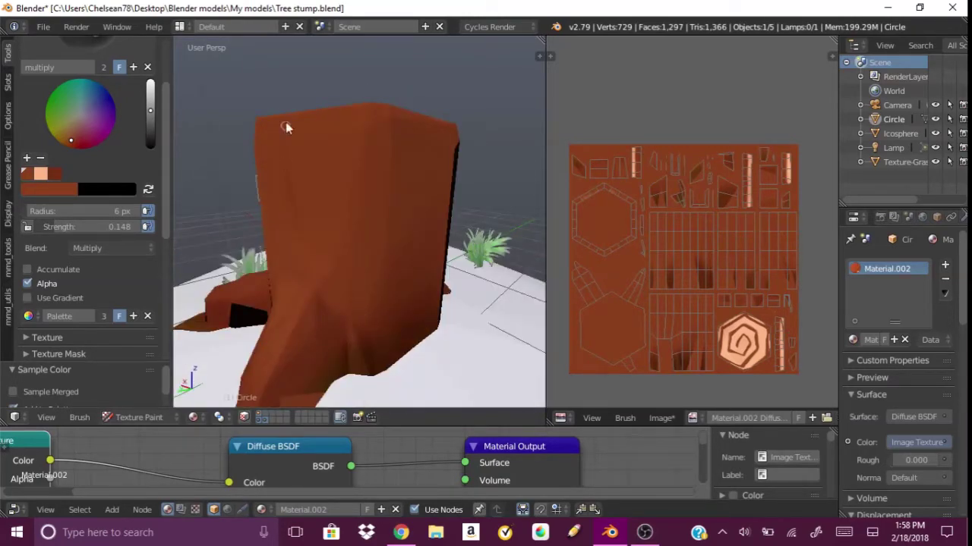
pyautogui.moveTo(346, 126); pyautogui.dragTo(334, 318, button='middle')
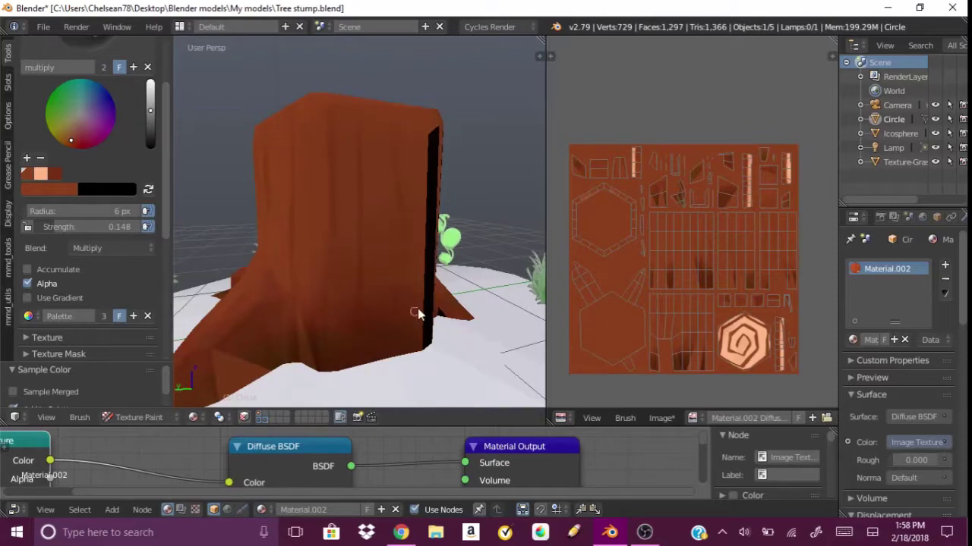
pyautogui.moveTo(417, 312)
pyautogui.mouseDown(button='middle')
pyautogui.moveTo(317, 186)
pyautogui.moveTo(510, 331)
pyautogui.moveTo(425, 288)
pyautogui.mouseUp(button='middle')
pyautogui.scroll(-2, 84, 189)
pyautogui.moveTo(68, 185)
pyautogui.mouseDown()
pyautogui.moveTo(122, 184)
pyautogui.moveTo(107, 200)
pyautogui.moveTo(80, 184)
pyautogui.moveTo(87, 200)
pyautogui.mouseUp()
# Return to textured viewport shading and paint a darker shading stroke down the stump
pyautogui.press('z')
pyautogui.click(193, 417)
pyautogui.click(227, 351)
pyautogui.moveTo(324, 148); pyautogui.dragTo(368, 337)
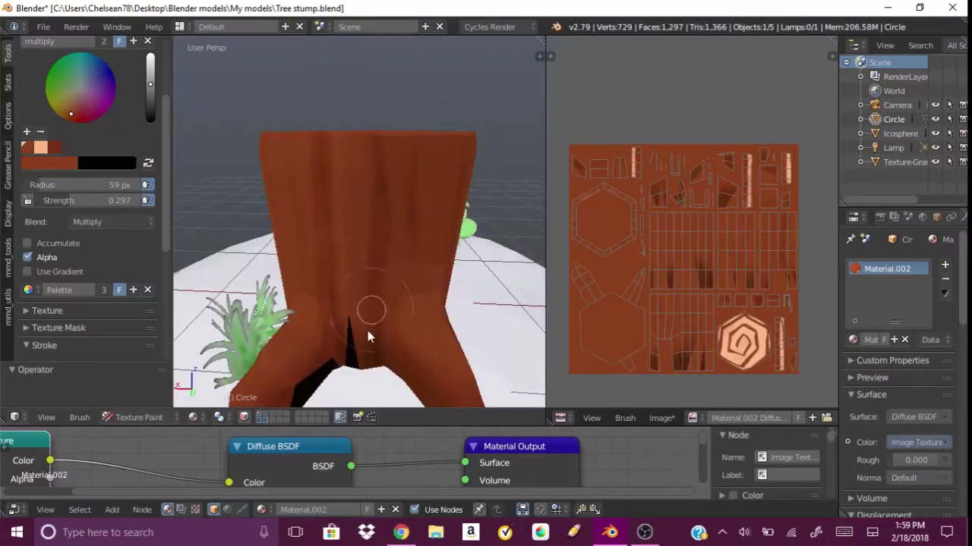
pyautogui.moveTo(367, 336)
pyautogui.mouseDown(button='middle')
pyautogui.moveTo(408, 274)
pyautogui.moveTo(433, 270)
pyautogui.moveTo(344, 290)
pyautogui.moveTo(418, 343)
pyautogui.moveTo(494, 347)
pyautogui.moveTo(351, 384)
pyautogui.moveTo(319, 211)
pyautogui.mouseUp(button='middle')
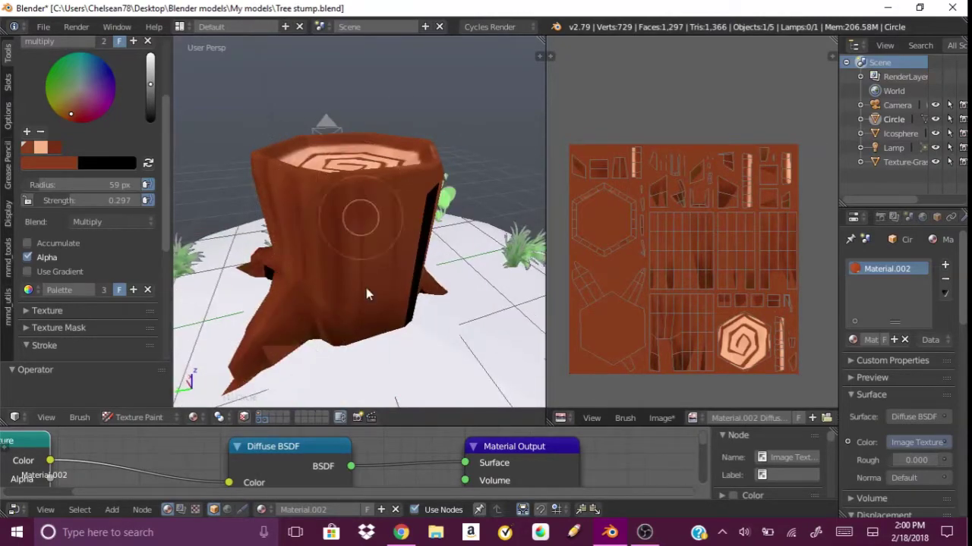
pyautogui.moveTo(365, 294)
pyautogui.mouseDown(button='middle')
pyautogui.moveTo(379, 314)
pyautogui.moveTo(332, 156)
pyautogui.moveTo(326, 293)
pyautogui.moveTo(339, 246)
pyautogui.moveTo(383, 334)
pyautogui.moveTo(409, 337)
pyautogui.moveTo(363, 281)
pyautogui.moveTo(383, 306)
pyautogui.moveTo(403, 303)
pyautogui.mouseUp(button='middle')
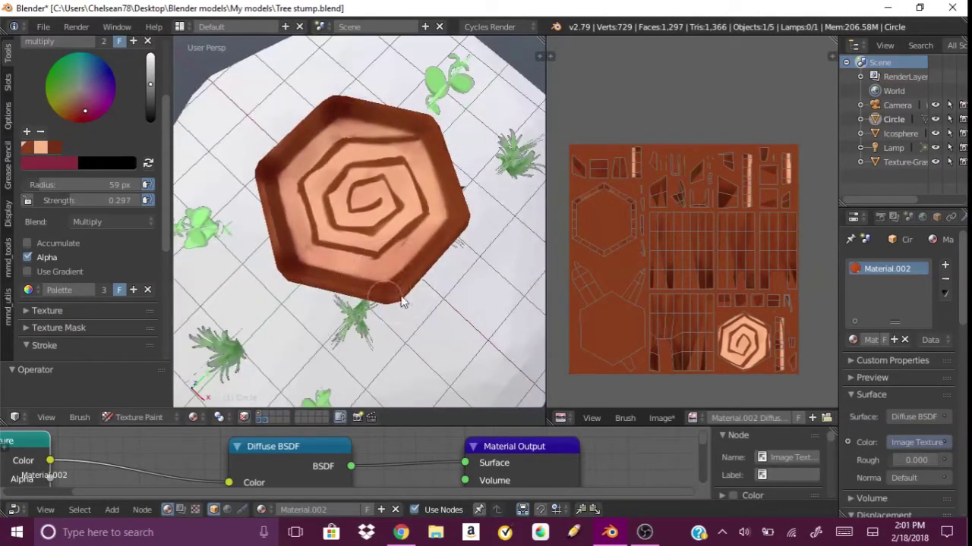
pyautogui.moveTo(288, 143)
pyautogui.mouseDown(button='middle')
pyautogui.moveTo(318, 171)
pyautogui.moveTo(386, 173)
pyautogui.mouseUp(button='middle')
# Lower the brush strength, then raise it slightly
pyautogui.hotkey('shift', 'f')
pyautogui.click(309, 178)
pyautogui.moveTo(310, 177)
pyautogui.mouseDown(button='middle')
pyautogui.moveTo(433, 253)
pyautogui.moveTo(348, 140)
pyautogui.moveTo(250, 150)
pyautogui.moveTo(340, 131)
pyautogui.moveTo(319, 176)
pyautogui.moveTo(258, 204)
pyautogui.mouseUp(button='middle')
pyautogui.hotkey('shift', 'f')
pyautogui.click(252, 145)
pyautogui.scroll(3, 87, 85)
# Switch to Material Preview shading and set the brush strength to 0.213
pyautogui.click(193, 416)
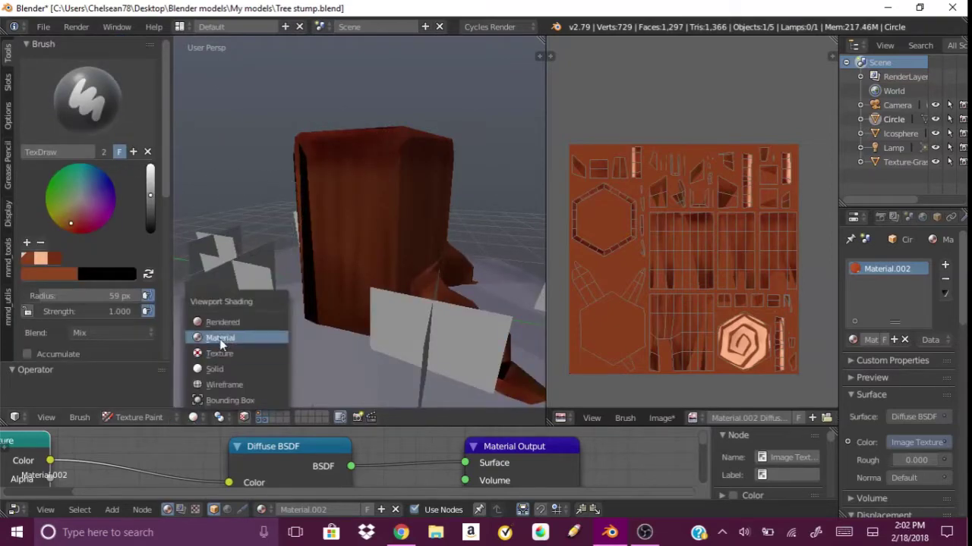
pyautogui.click(221, 337)
pyautogui.hotkey('shift', 'f')
pyautogui.click(429, 163)
pyautogui.moveTo(431, 218)
pyautogui.mouseDown(button='middle')
pyautogui.moveTo(269, 158)
pyautogui.moveTo(470, 242)
pyautogui.mouseUp(button='middle')
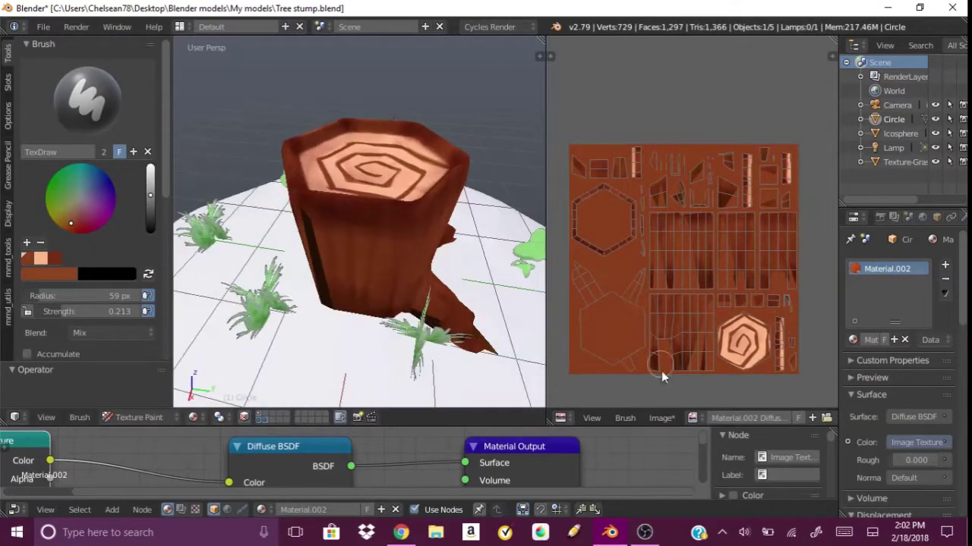
# Save the painted image, preview the scene rendered, and switch to Object Mode
pyautogui.click(659, 417)
pyautogui.click(683, 301)
pyautogui.hotkey('shift', 'z')
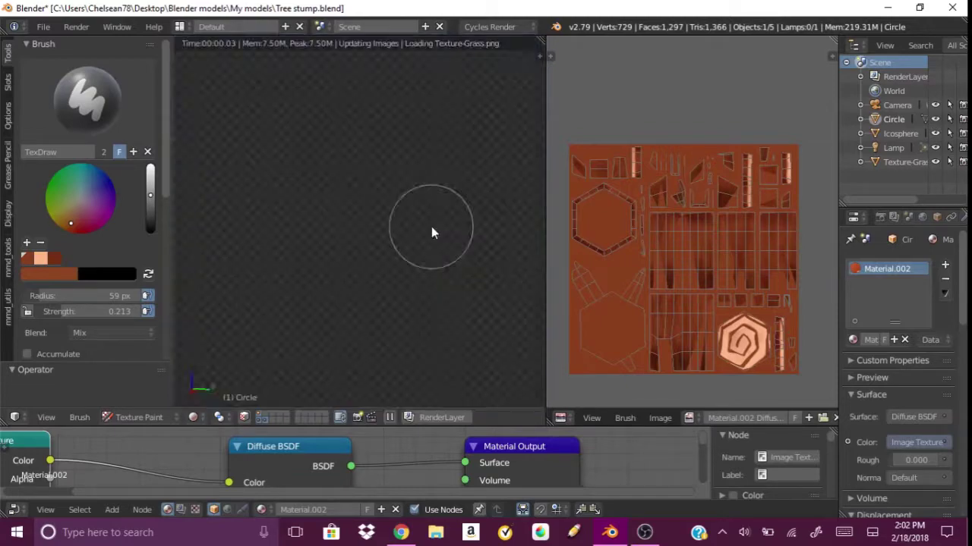
pyautogui.hotkey('shift', 'z')
pyautogui.hotkey('ctrl', 'Tab')
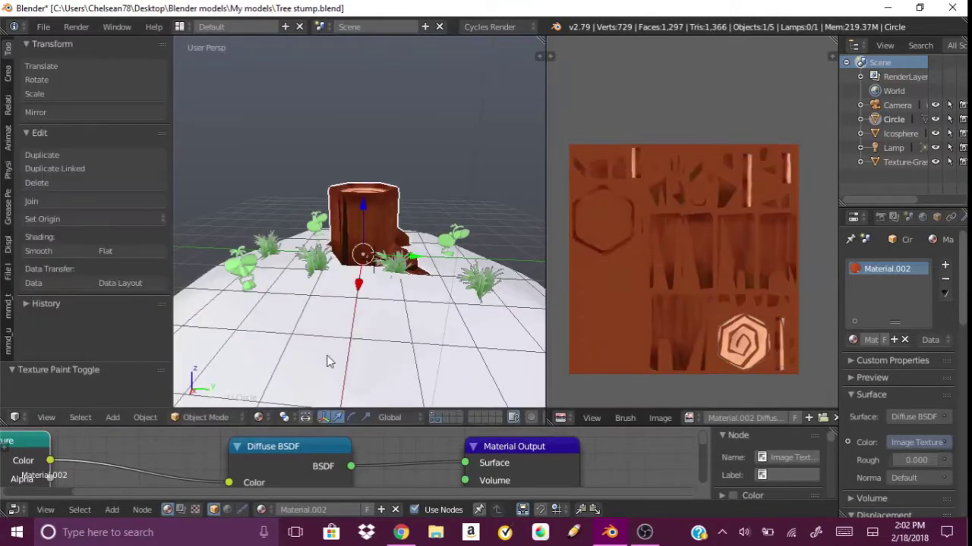
# Re-save the texture as Tree stump texture.png and select the icosphere hill
pyautogui.click(660, 417)
pyautogui.click(683, 385)
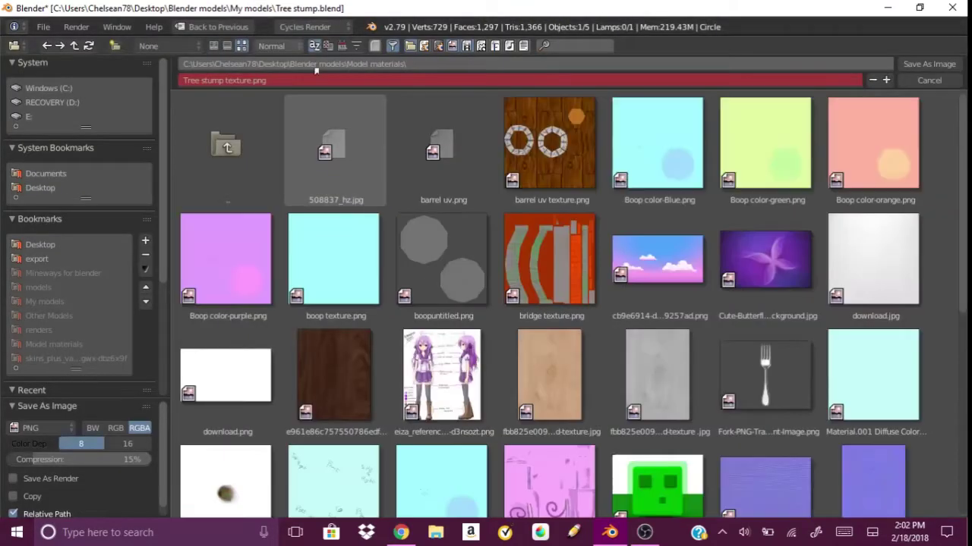
pyautogui.scroll(-5, 927, 345)
pyautogui.click(929, 64)
pyautogui.rightClick(431, 342)
# Smart-UV-unwrap all of the hill's vertices and return to Texture Paint mode
pyautogui.click(205, 417)
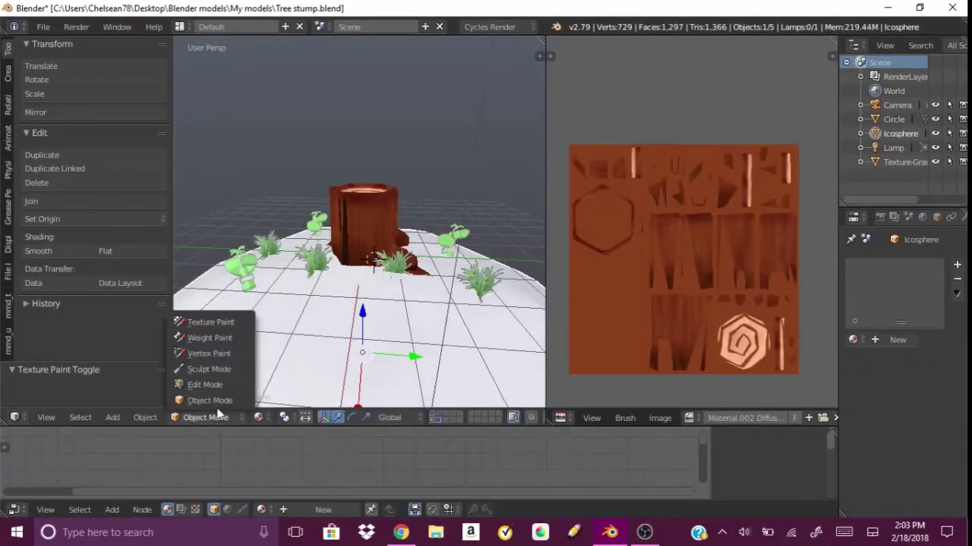
pyautogui.click(210, 322)
pyautogui.press('Tab')
pyautogui.press('a')
pyautogui.press('u')
pyautogui.click(382, 300)
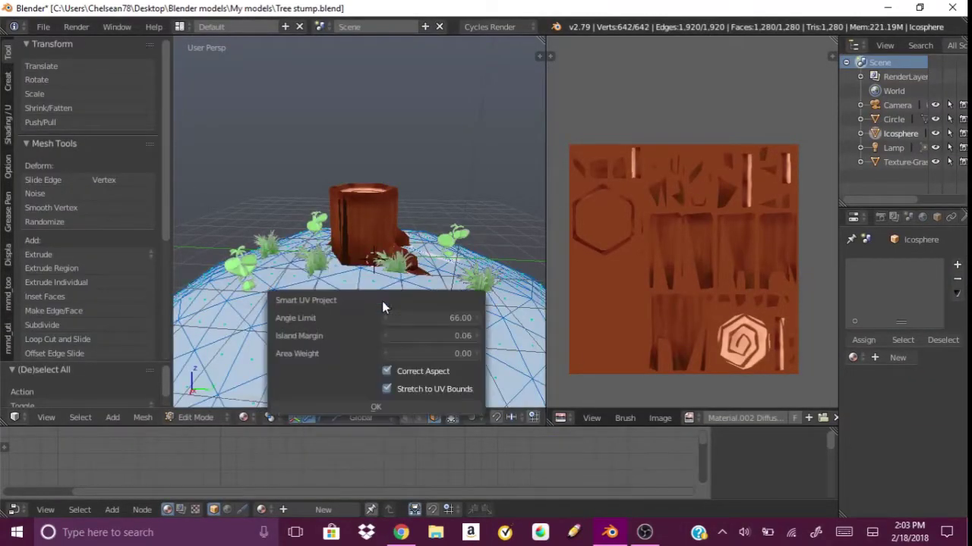
pyautogui.click(383, 407)
pyautogui.press('Tab')
# Add a green Diffuse Color texture slot named Ground Texture to the hill
pyautogui.click(195, 417)
pyautogui.click(209, 340)
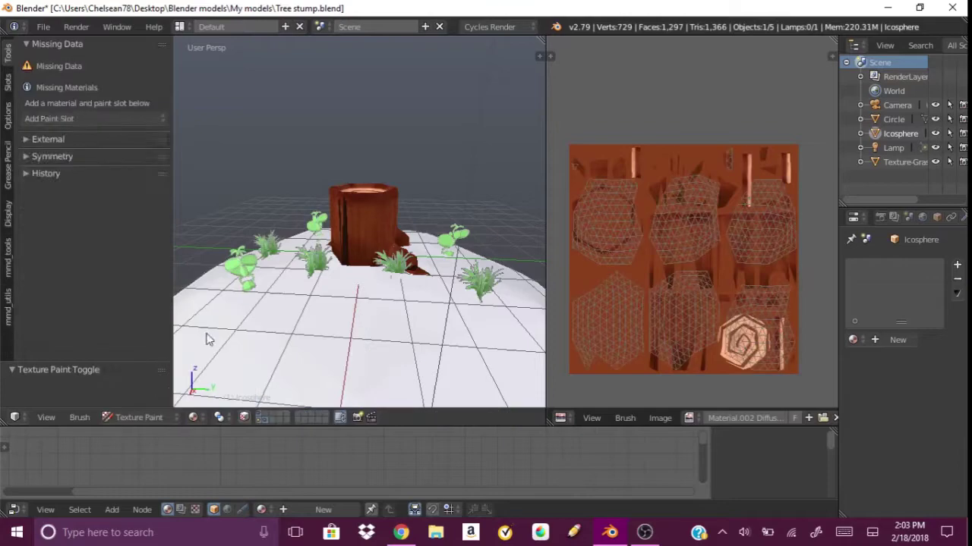
pyautogui.click(114, 118)
pyautogui.click(136, 161)
pyautogui.click(190, 178)
pyautogui.click(152, 239)
pyautogui.click(136, 234)
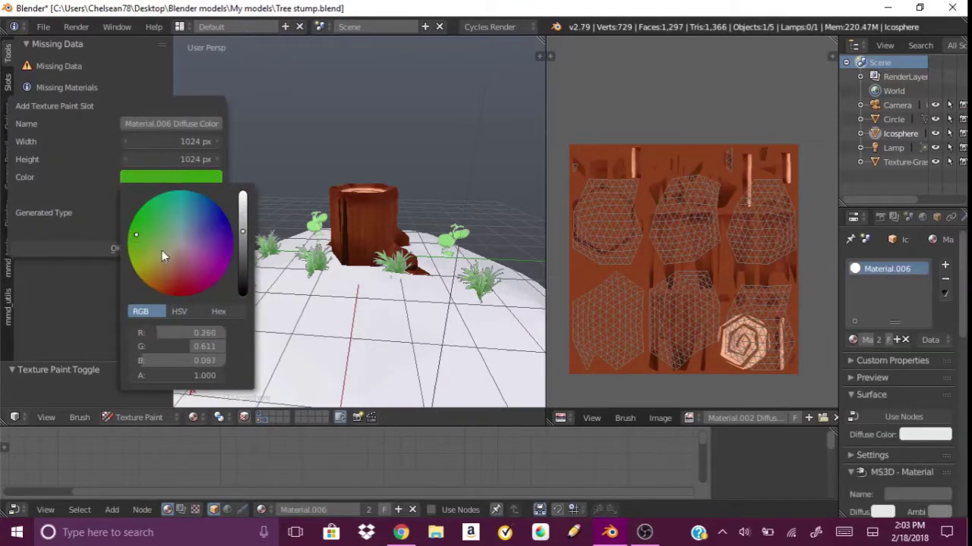
pyautogui.click(164, 123)
pyautogui.write('Ground Texture')
pyautogui.click(138, 243)
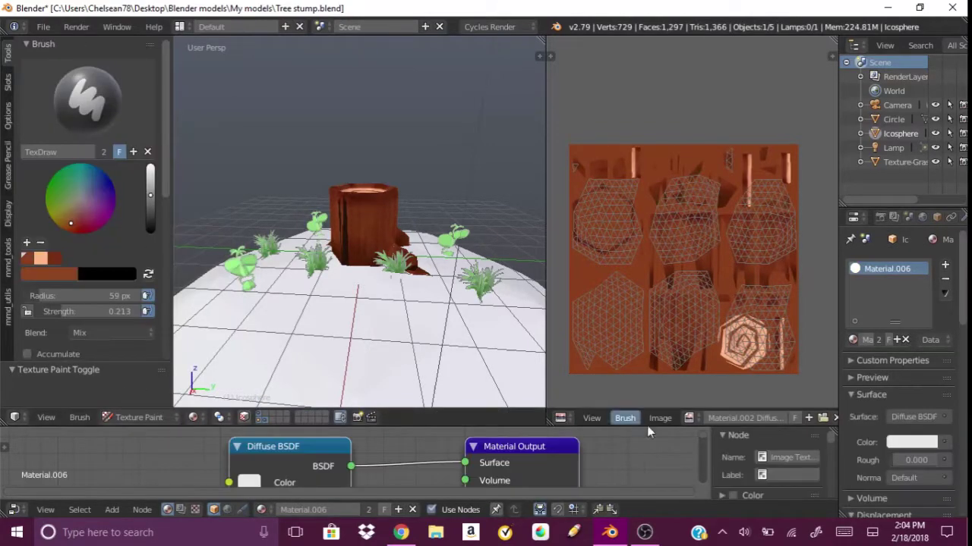
# Link the Ground Texture image node to the material's diffuse colour in the node editor
pyautogui.click(660, 417)
pyautogui.click(692, 417)
pyautogui.click(718, 315)
pyautogui.moveTo(532, 426); pyautogui.dragTo(531, 241)
pyautogui.press('Home')
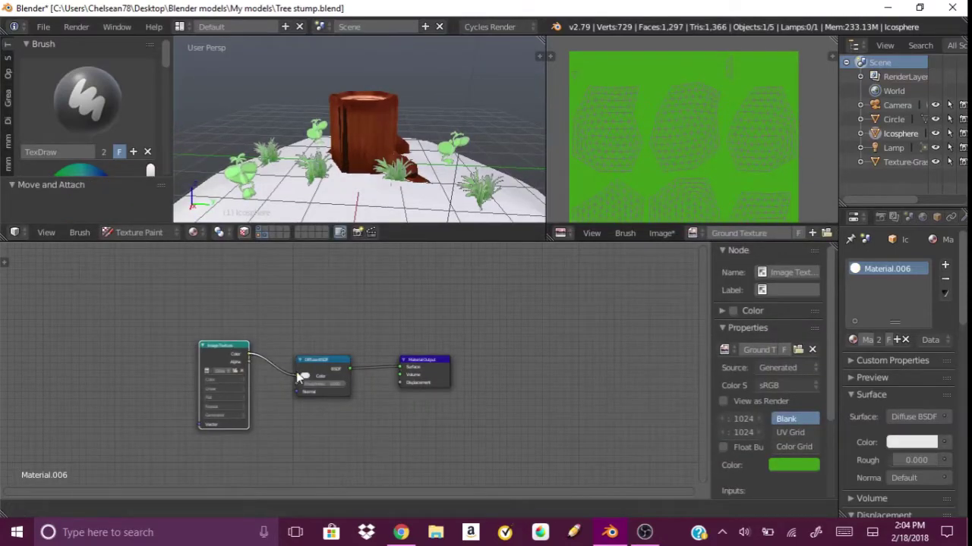
pyautogui.moveTo(250, 351); pyautogui.dragTo(296, 378)
pyautogui.moveTo(379, 241); pyautogui.dragTo(379, 450)
# Paint dark soil patches on the ground near the stump base
pyautogui.moveTo(332, 318); pyautogui.dragTo(295, 307, button='middle')
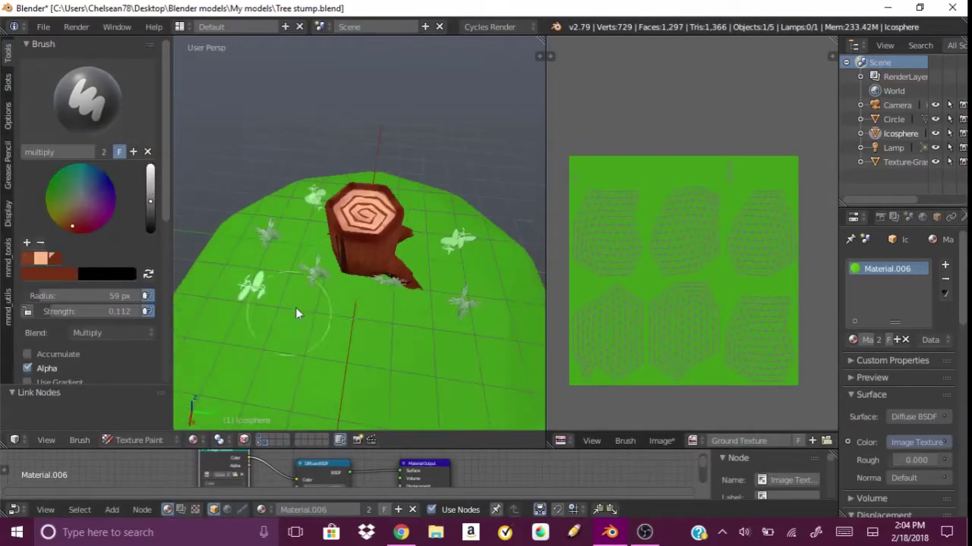
pyautogui.moveTo(296, 307); pyautogui.dragTo(363, 290)
pyautogui.moveTo(363, 290); pyautogui.dragTo(339, 288, button='middle')
pyautogui.press('s')
pyautogui.moveTo(337, 283); pyautogui.dragTo(361, 299)
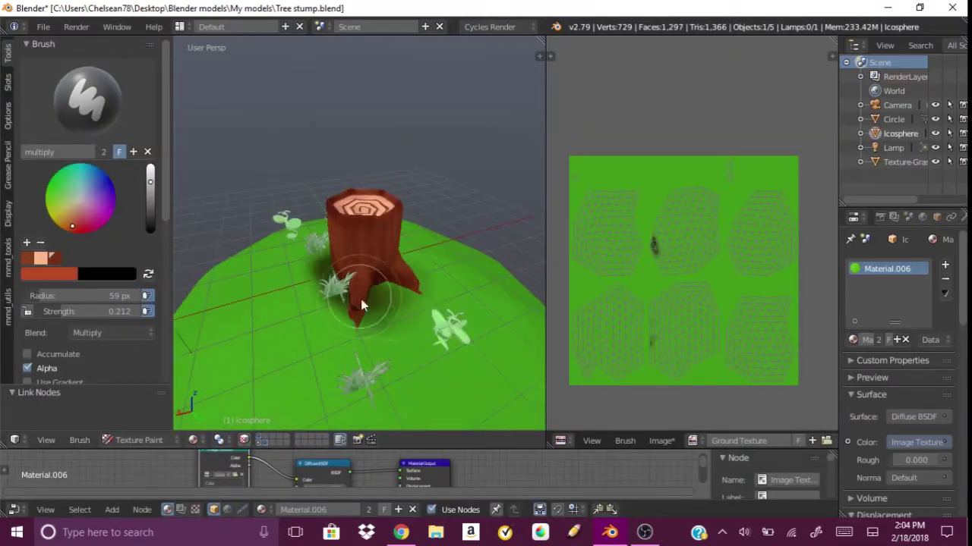
pyautogui.moveTo(360, 299)
pyautogui.mouseDown(button='middle')
pyautogui.moveTo(290, 298)
pyautogui.moveTo(420, 296)
pyautogui.moveTo(395, 289)
pyautogui.moveTo(403, 293)
pyautogui.moveTo(329, 309)
pyautogui.moveTo(416, 298)
pyautogui.mouseUp(button='middle')
# Resize the drawing brush and paint brown dirt around the stump and across the hill
pyautogui.click(87, 99)
pyautogui.click(250, 265)
pyautogui.click(88, 99)
pyautogui.click(50, 174)
pyautogui.press('s')
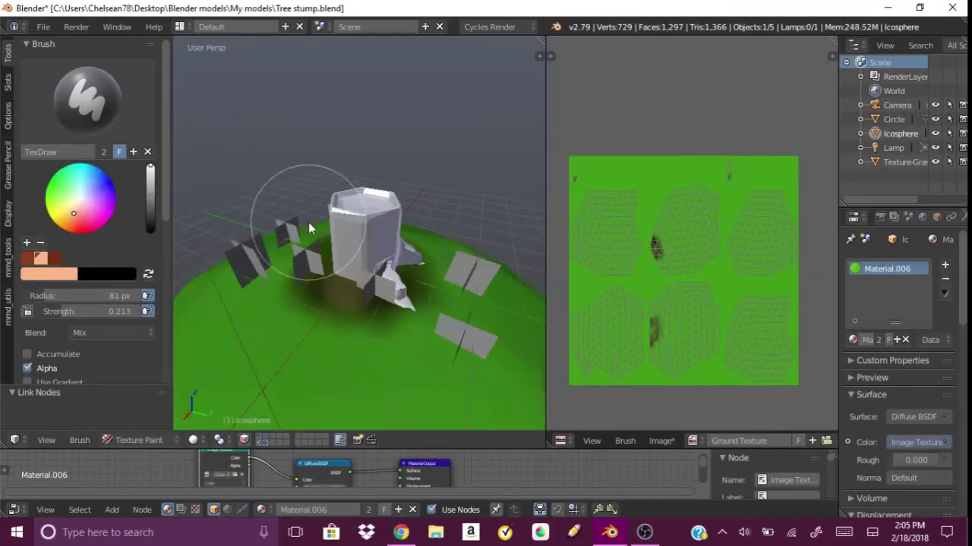
pyautogui.moveTo(91, 296)
pyautogui.mouseDown()
pyautogui.moveTo(32, 299)
pyautogui.moveTo(68, 297)
pyautogui.mouseUp()
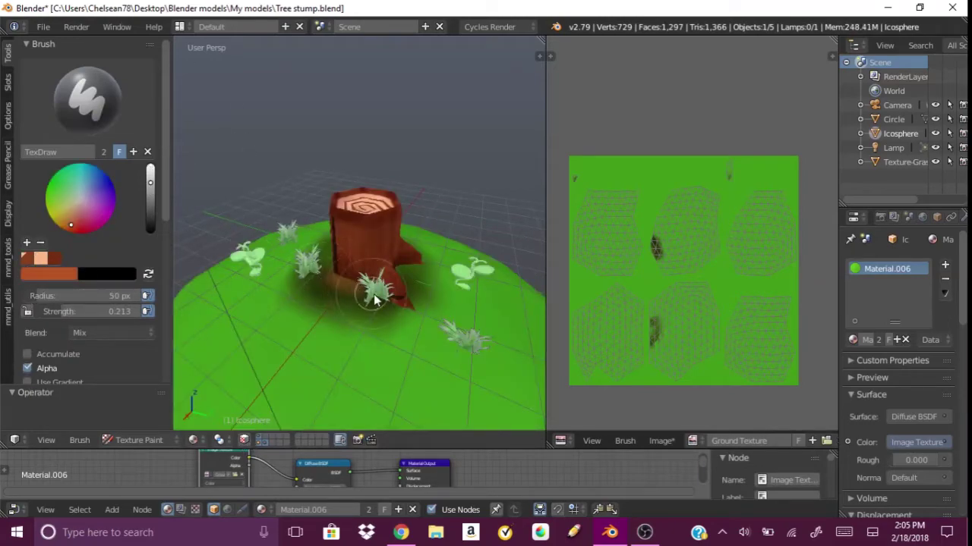
pyautogui.moveTo(368, 292)
pyautogui.mouseDown(button='middle')
pyautogui.moveTo(346, 279)
pyautogui.moveTo(238, 312)
pyautogui.moveTo(456, 281)
pyautogui.moveTo(447, 348)
pyautogui.moveTo(362, 357)
pyautogui.moveTo(254, 288)
pyautogui.mouseUp(button='middle')
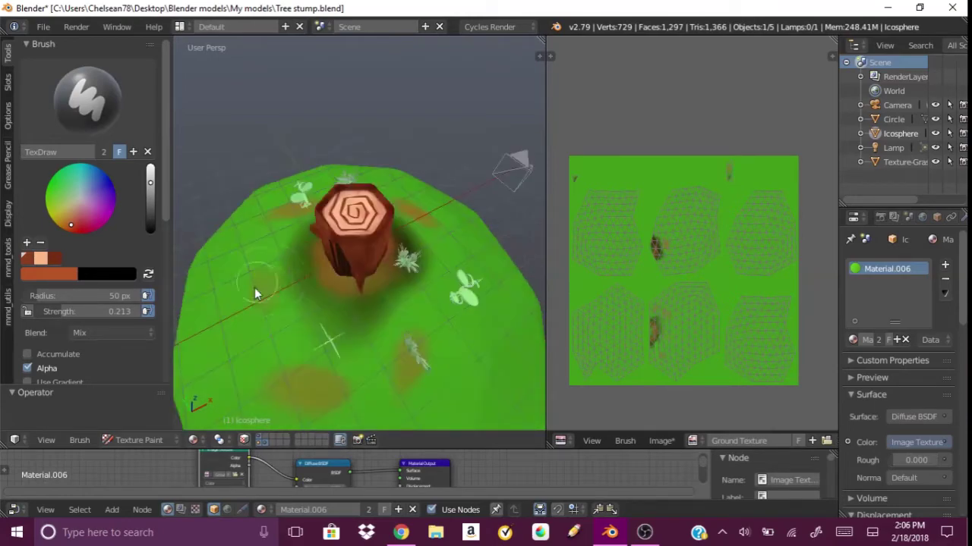
# Blend the dirt into the grass with the Smear brush at strength 0.979, then preview rendered
pyautogui.press('r')
pyautogui.moveTo(88, 190); pyautogui.dragTo(167, 192)
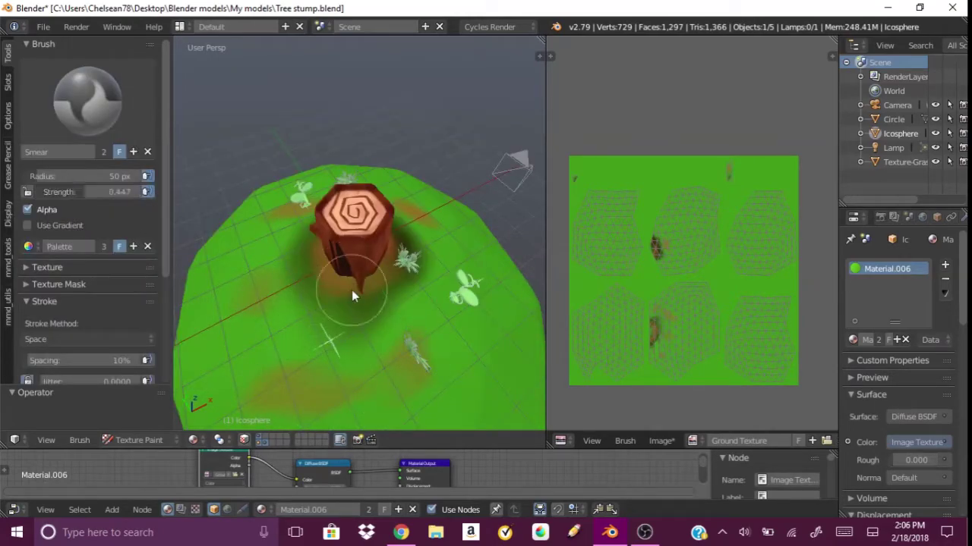
pyautogui.moveTo(351, 290)
pyautogui.mouseDown(button='middle')
pyautogui.moveTo(373, 314)
pyautogui.moveTo(382, 293)
pyautogui.moveTo(341, 303)
pyautogui.moveTo(314, 360)
pyautogui.moveTo(448, 359)
pyautogui.moveTo(301, 345)
pyautogui.moveTo(439, 335)
pyautogui.mouseUp(button='middle')
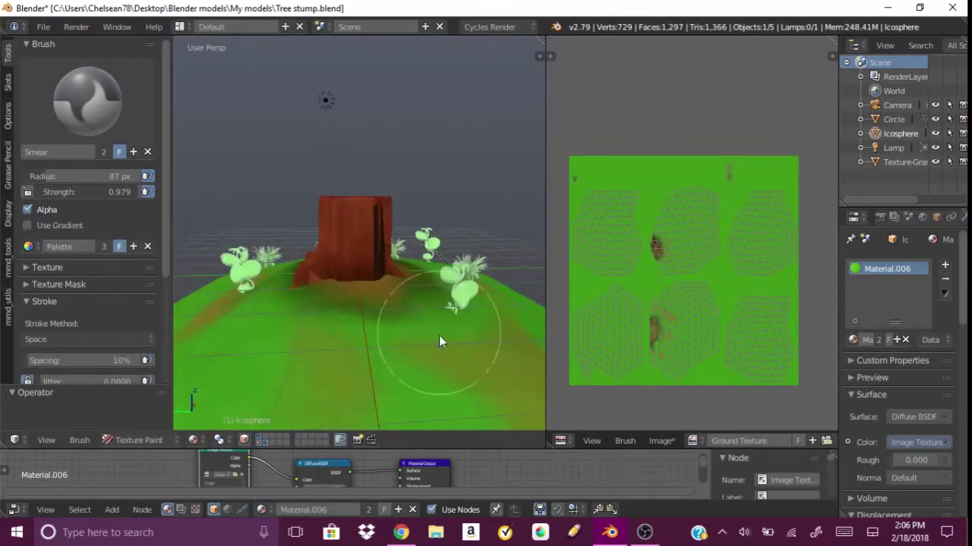
pyautogui.hotkey('shift', 'z')
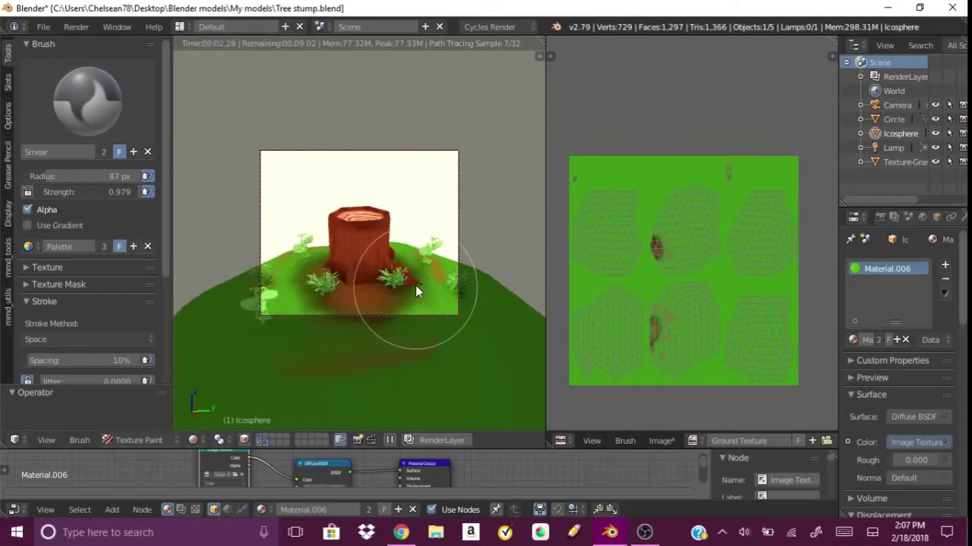
# Return to Object Mode, preview the render, and save the ground texture image to a file
pyautogui.click(139, 441)
pyautogui.click(168, 423)
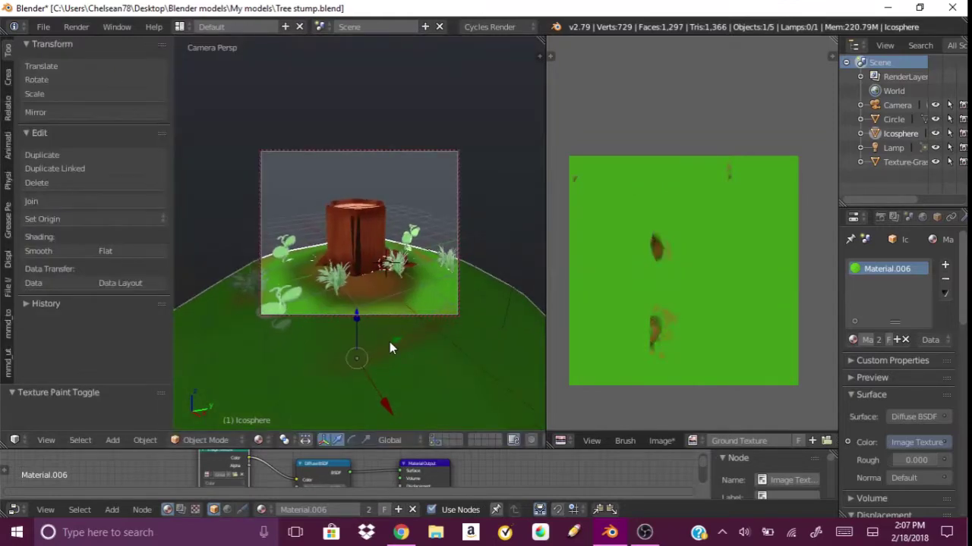
pyautogui.hotkey('shift', 'z')
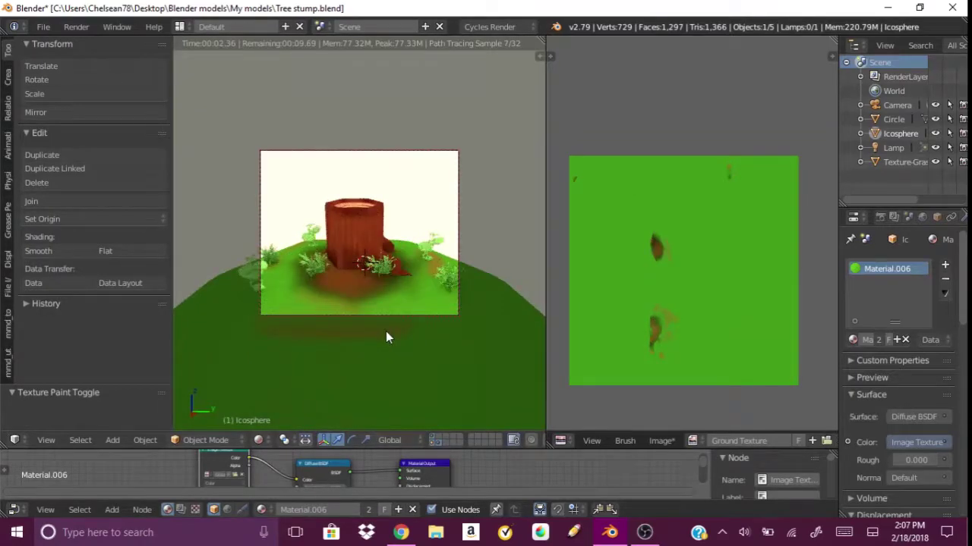
pyautogui.hotkey('shift', 'alt', 's')
pyautogui.click(927, 65)
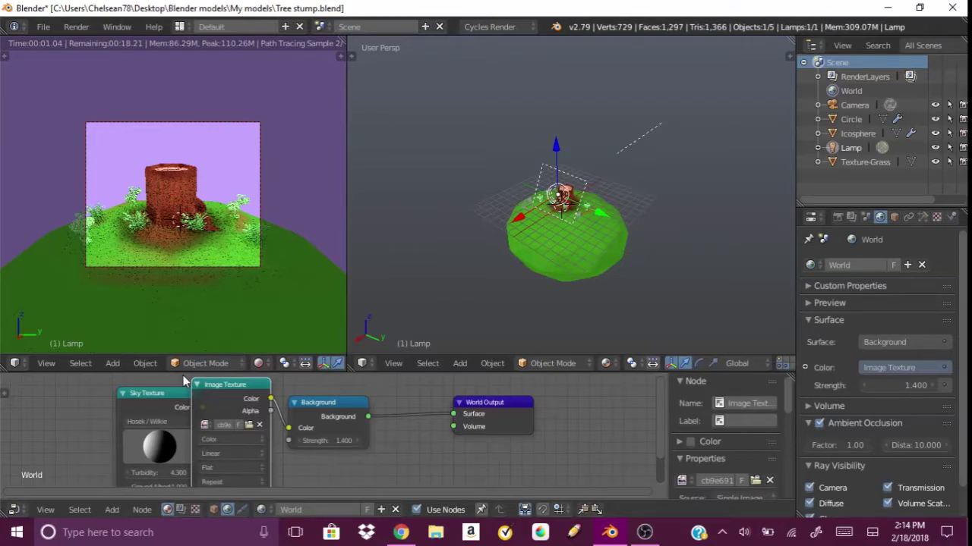
# Cancel the image browser and lower the World Background Strength from 4.100 to 3.200
pyautogui.click(230, 401)
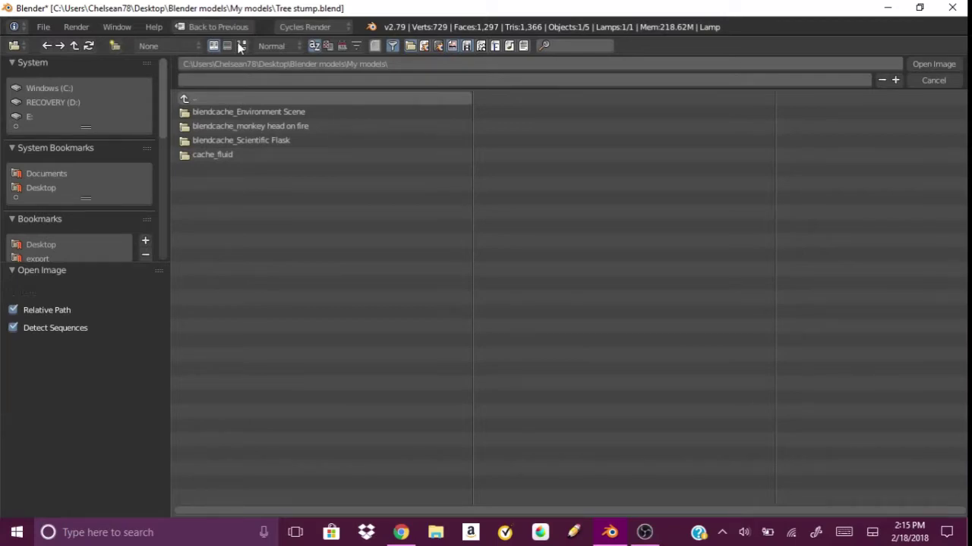
pyautogui.click(218, 27)
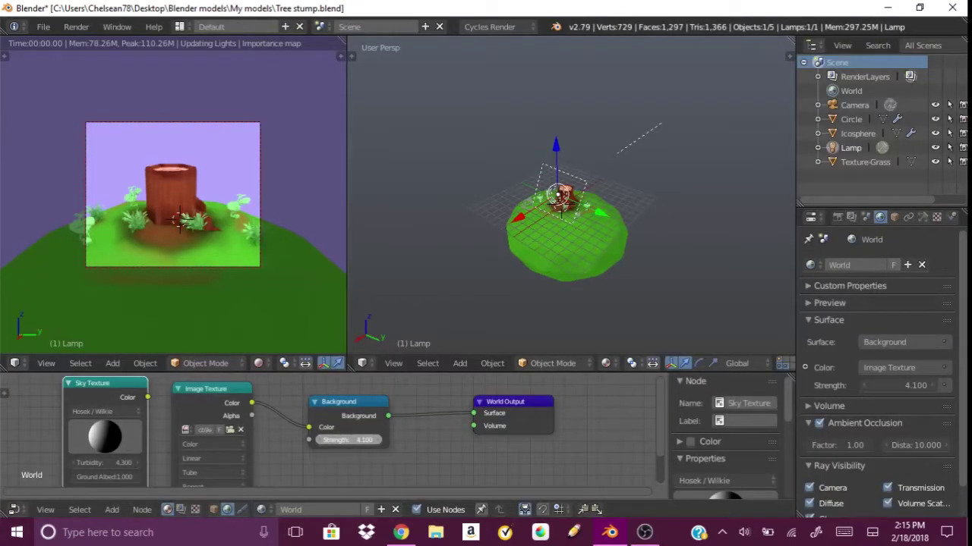
pyautogui.scroll(-1, 873, 342)
pyautogui.moveTo(903, 353); pyautogui.dragTo(873, 353)
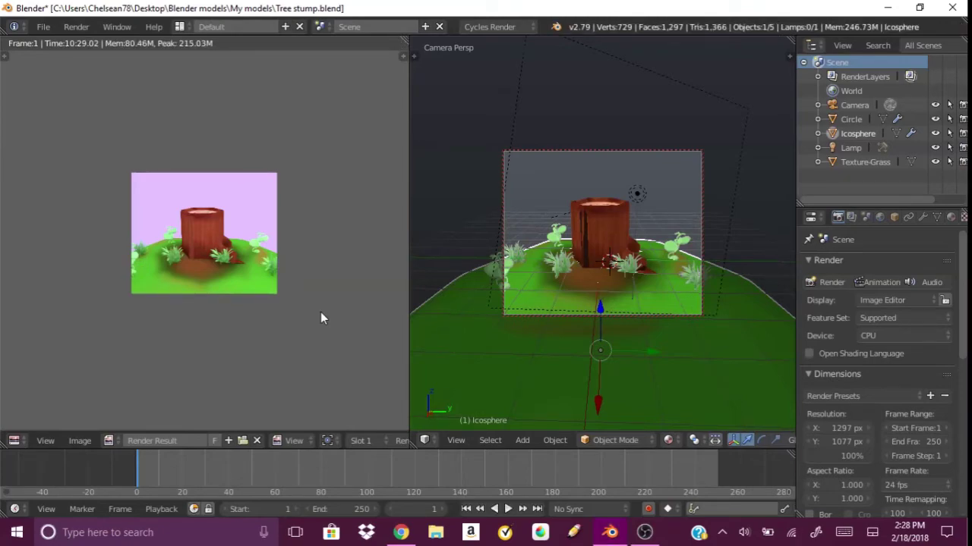
# Save the finished render as Tree Stump.png via Image > Save As Image
pyautogui.scroll(2, 320, 312)
pyautogui.press('F3')
pyautogui.doubleClick(251, 78)
pyautogui.write('Ground Tex')
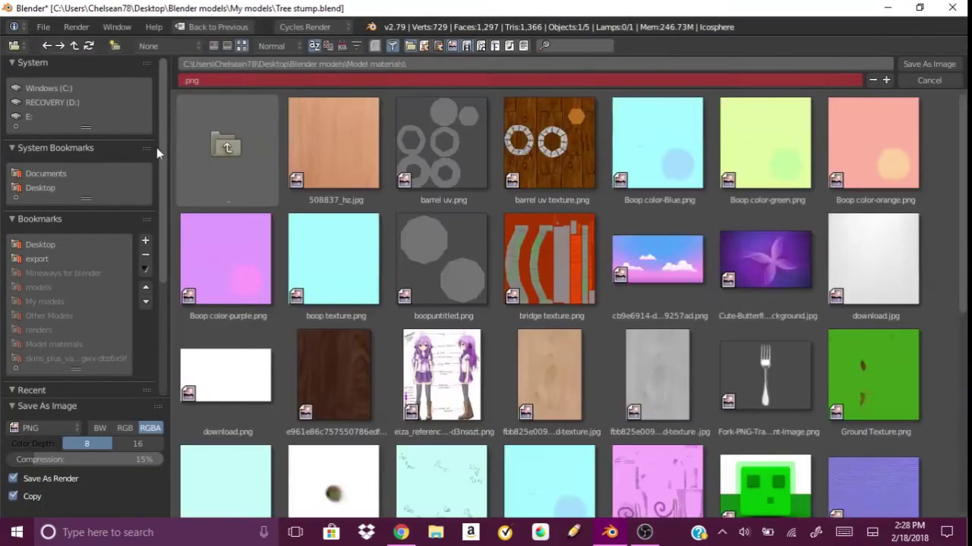
pyautogui.press('Escape')
pyautogui.click(80, 440)
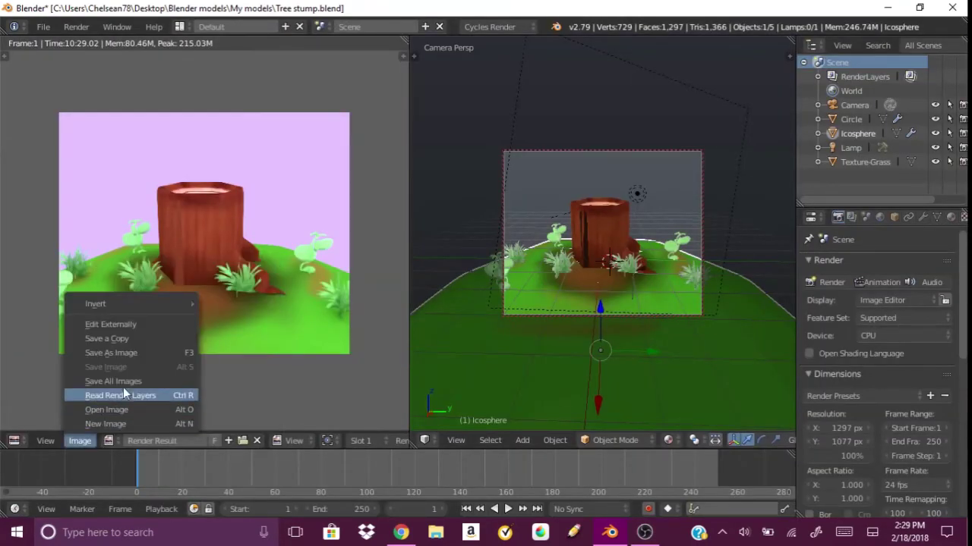
pyautogui.click(111, 353)
pyautogui.doubleClick(215, 116)
pyautogui.doubleClick(227, 80)
pyautogui.write('Tree Stu')
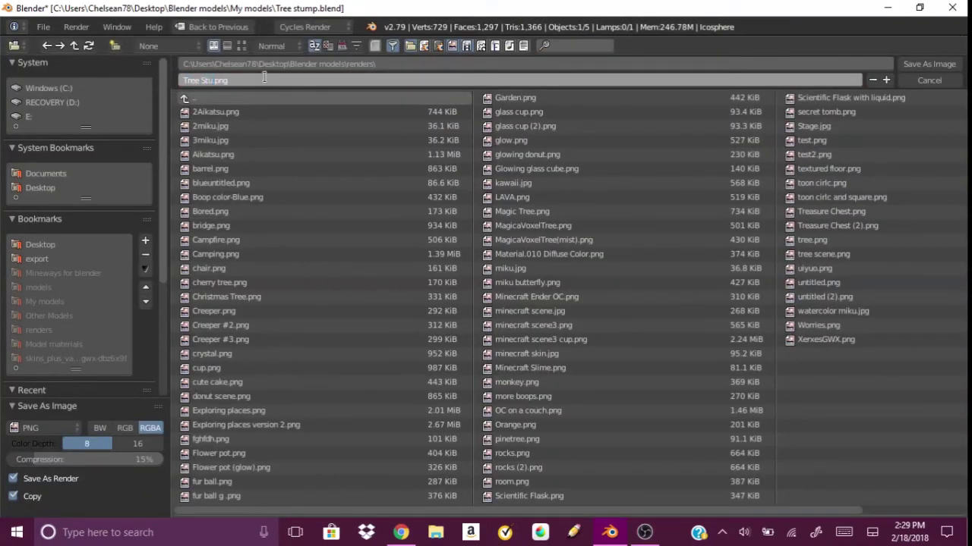
pyautogui.write('mp')
pyautogui.press('Return')
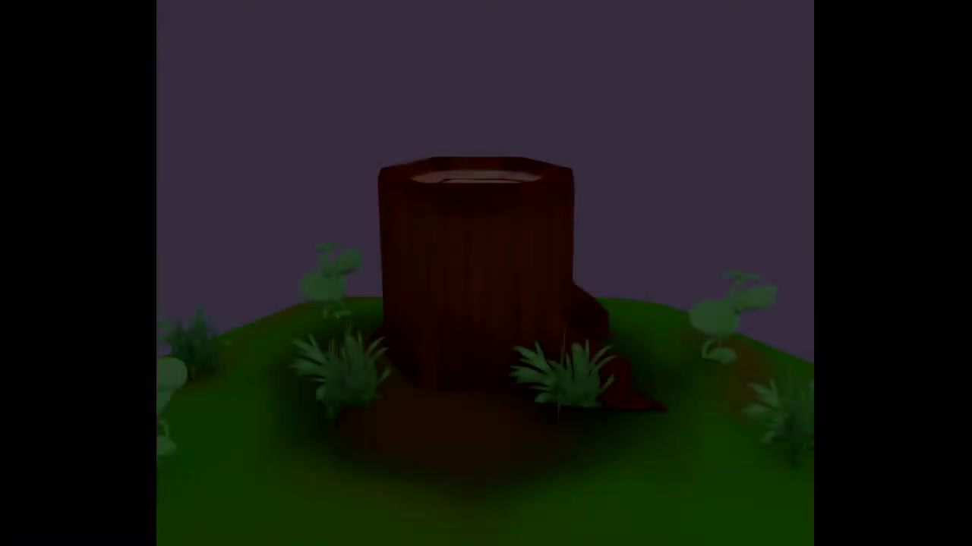